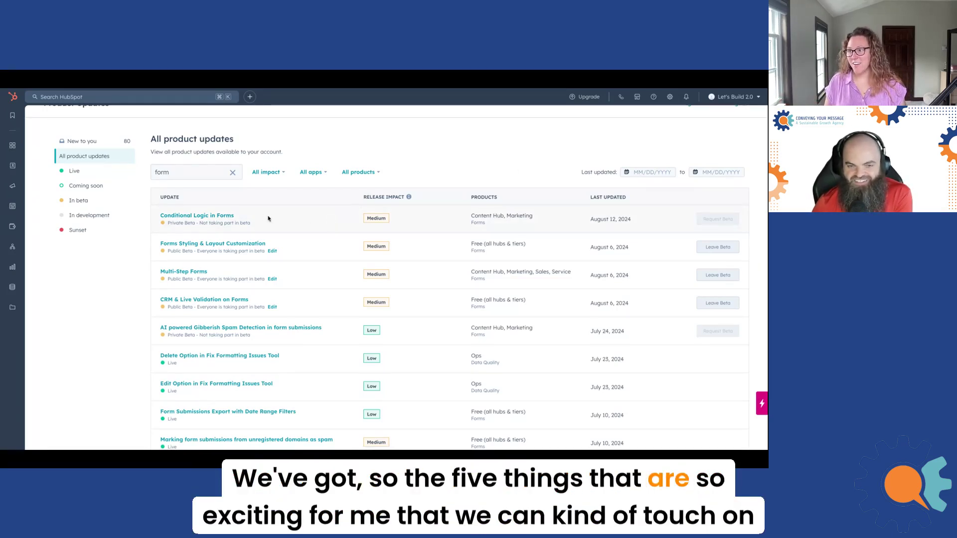
Look over the form-related product updates and check where Product Updates is found among the account options
{"action": "mouse_move", "coordinate": [242, 222]}
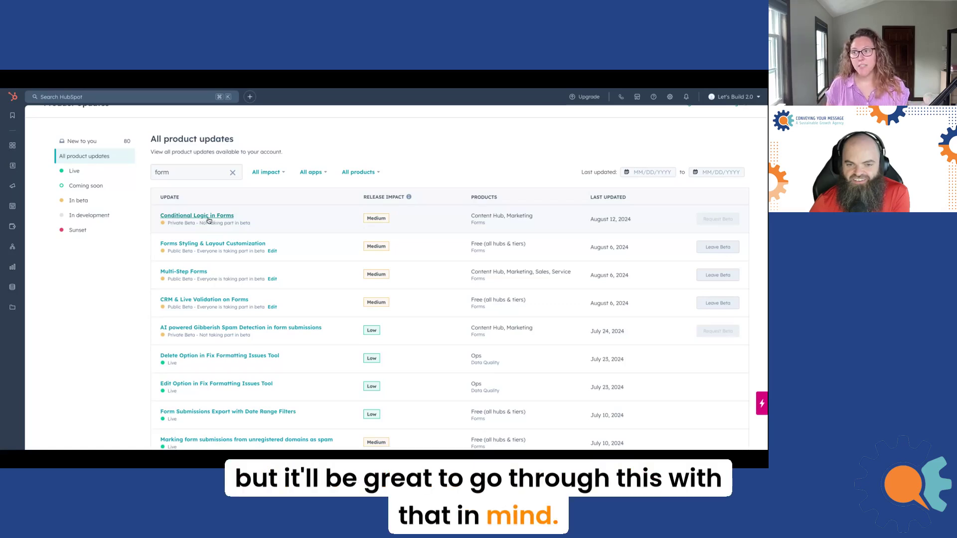
{"action": "mouse_move", "coordinate": [168, 278]}
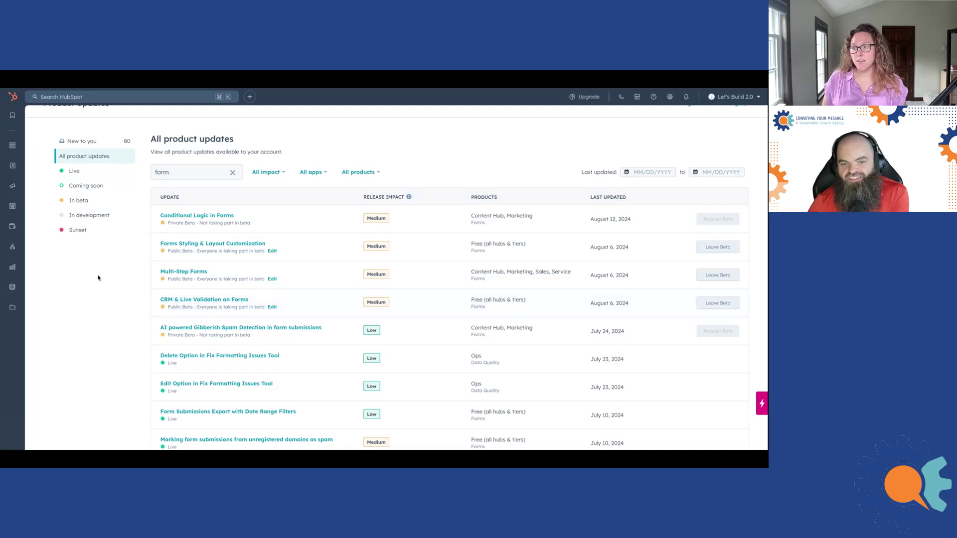
{"action": "mouse_move", "coordinate": [20, 184]}
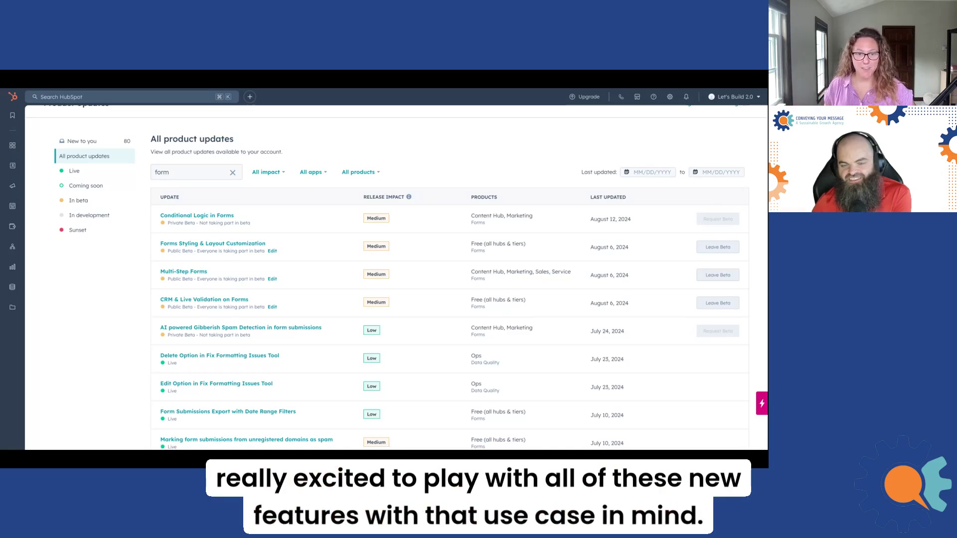
{"action": "left_click", "coordinate": [735, 97]}
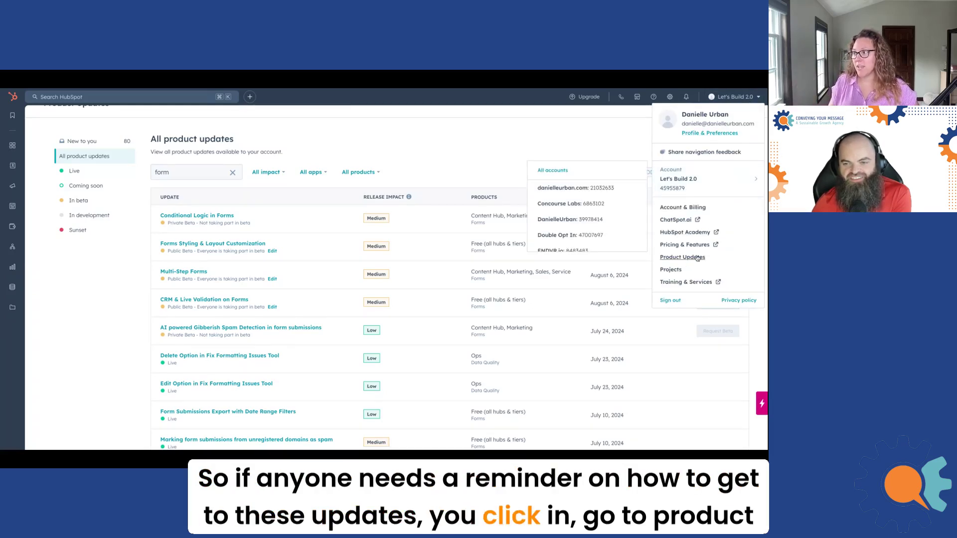
{"action": "left_click", "coordinate": [444, 144]}
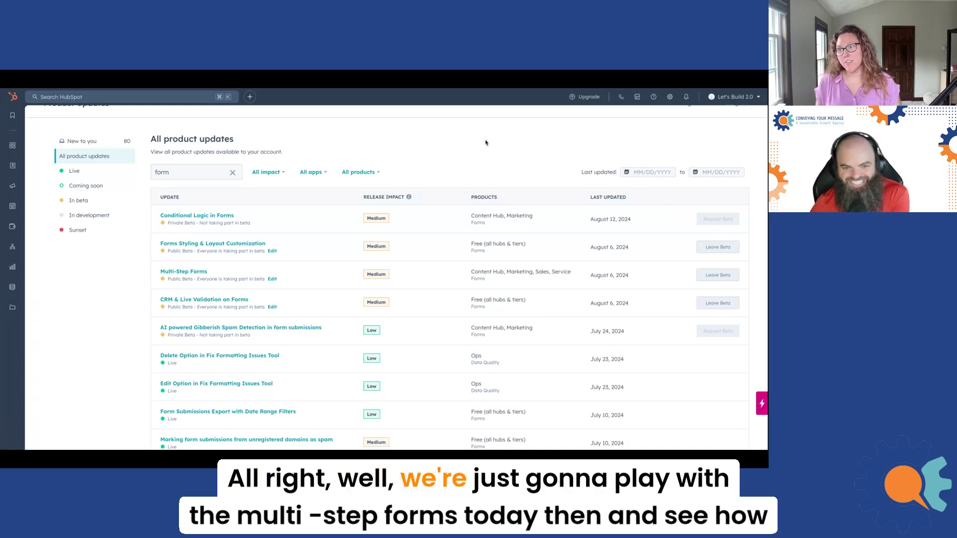
Go to the Forms list under Marketing and view the Typeform login window, closing it again
{"action": "mouse_move", "coordinate": [22, 172]}
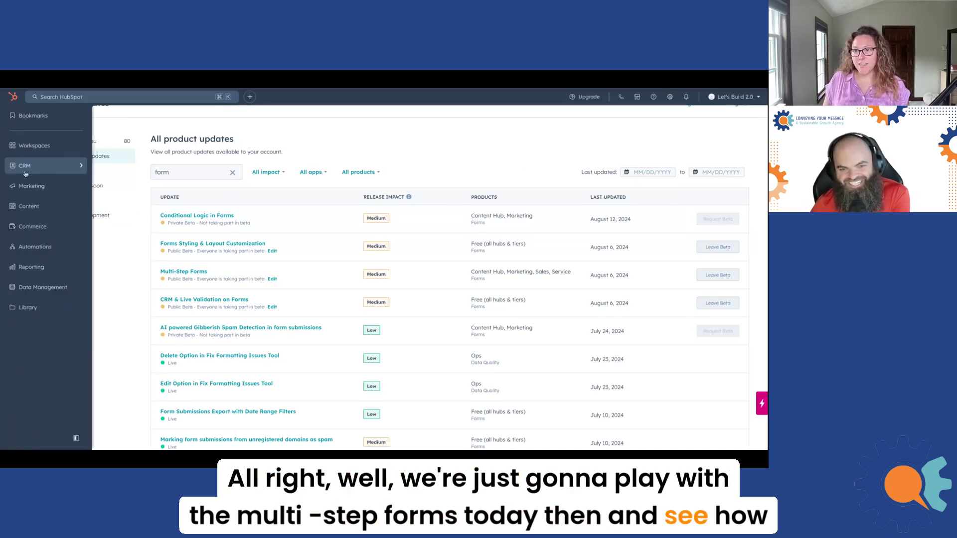
{"action": "mouse_move", "coordinate": [75, 187]}
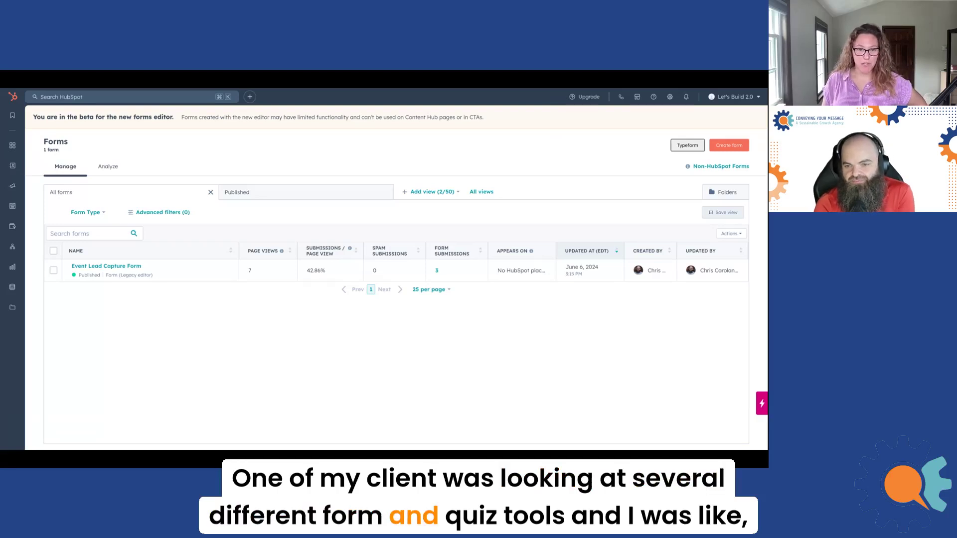
{"action": "left_click", "coordinate": [696, 148]}
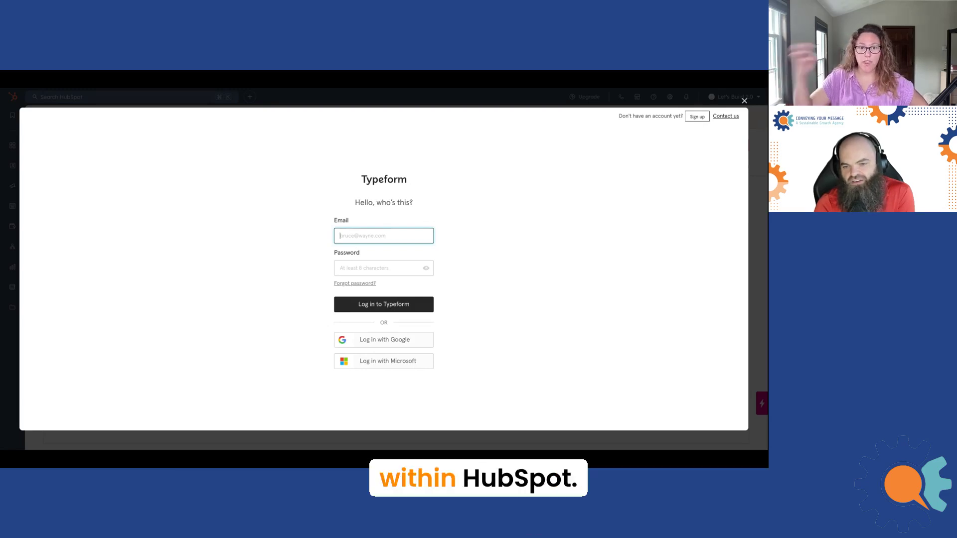
{"action": "left_click", "coordinate": [744, 101]}
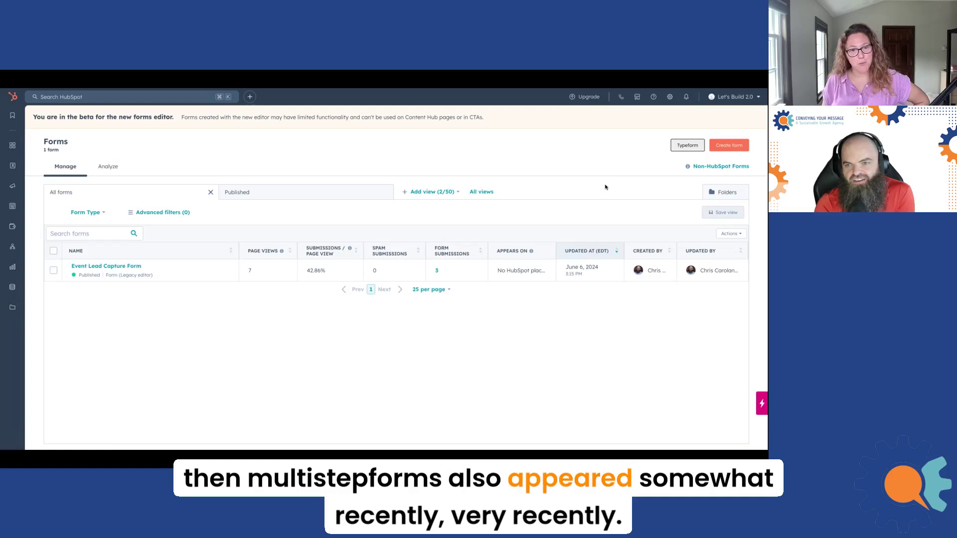
Create a form with the New Form Editor and dismiss its introductory tour
{"action": "left_click", "coordinate": [729, 145]}
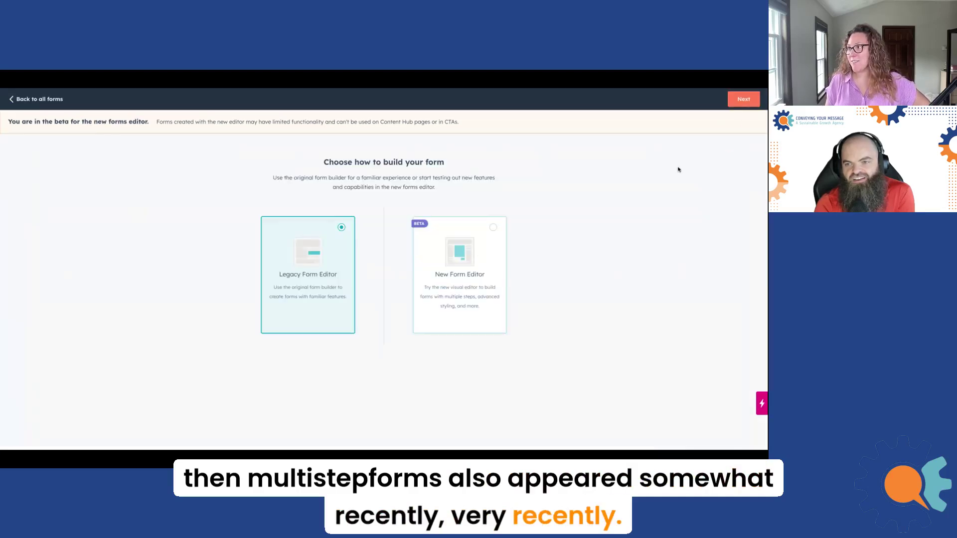
{"action": "left_click", "coordinate": [491, 265]}
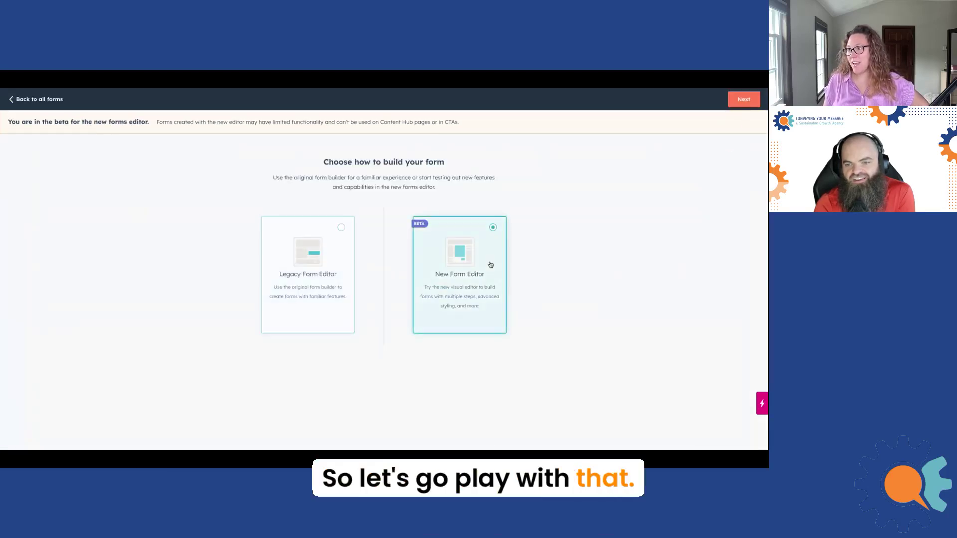
{"action": "left_click", "coordinate": [745, 100]}
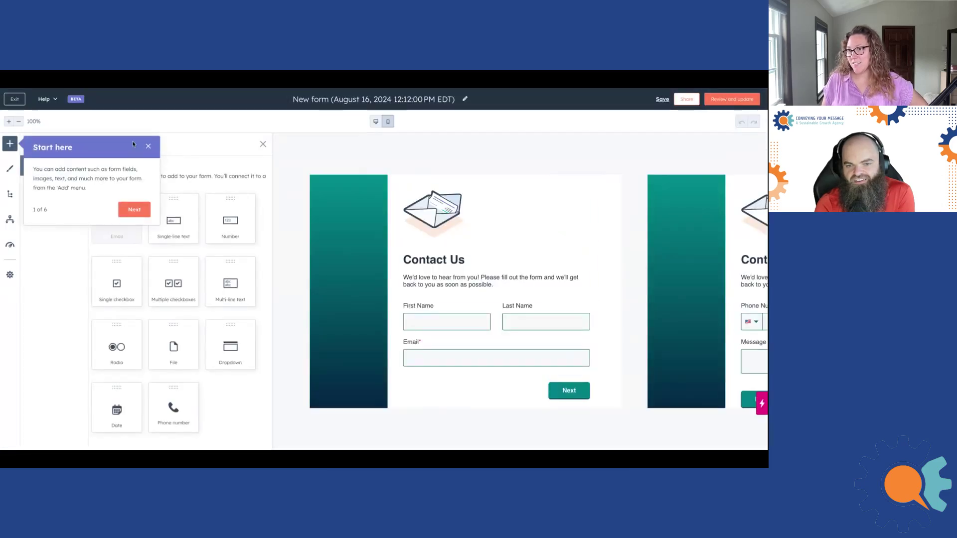
{"action": "left_click", "coordinate": [147, 146]}
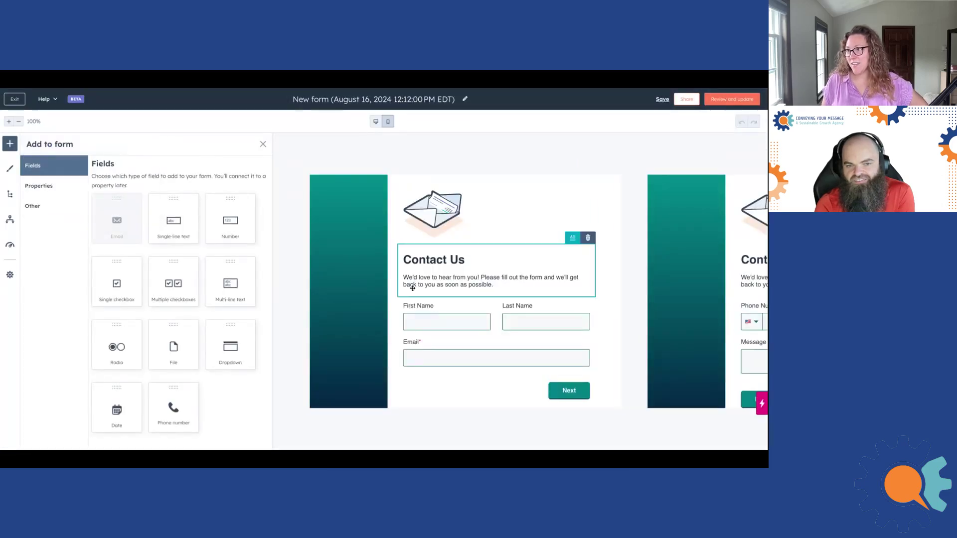
Set the banner background gradient of the form's first step to None
{"action": "left_click", "coordinate": [365, 301]}
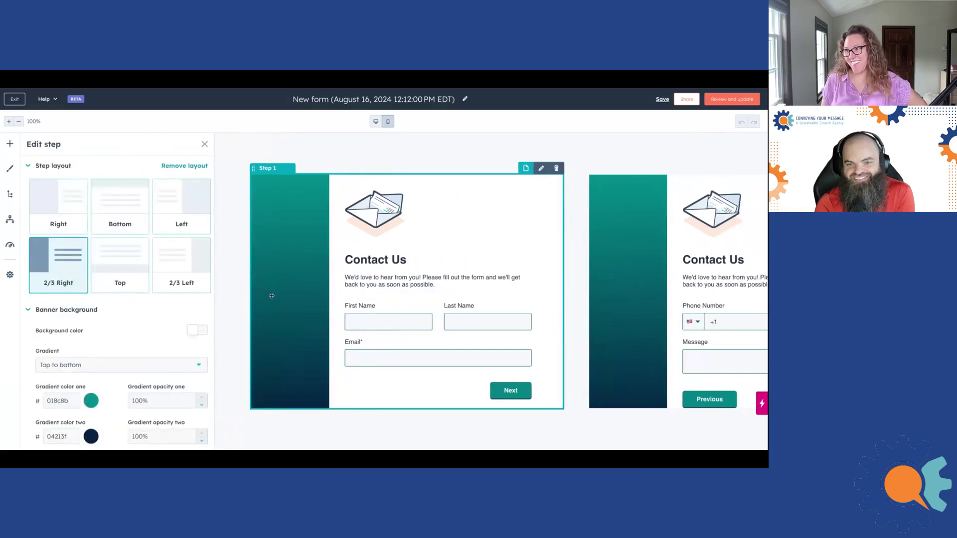
{"action": "scroll", "coordinate": [132, 327], "scroll_direction": "down", "scroll_amount": 2}
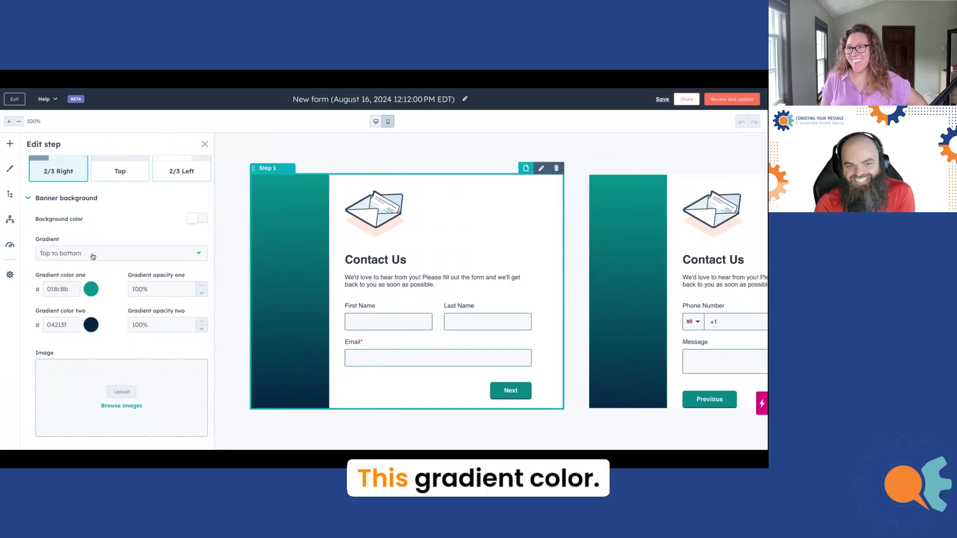
{"action": "left_click", "coordinate": [93, 255]}
{"action": "left_click", "coordinate": [75, 274]}
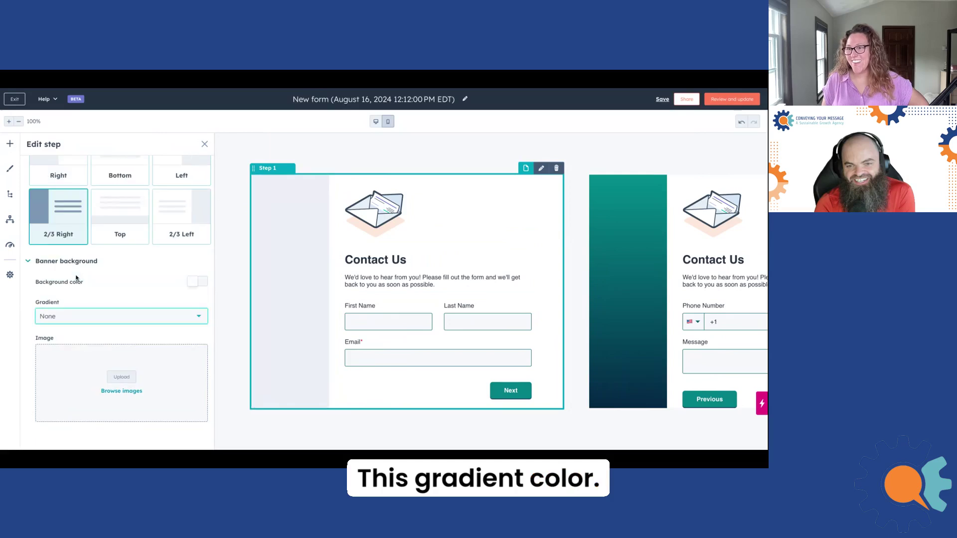
{"action": "scroll", "coordinate": [132, 281], "scroll_direction": "up", "scroll_amount": 1}
{"action": "scroll", "coordinate": [132, 280], "scroll_direction": "up", "scroll_amount": 1}
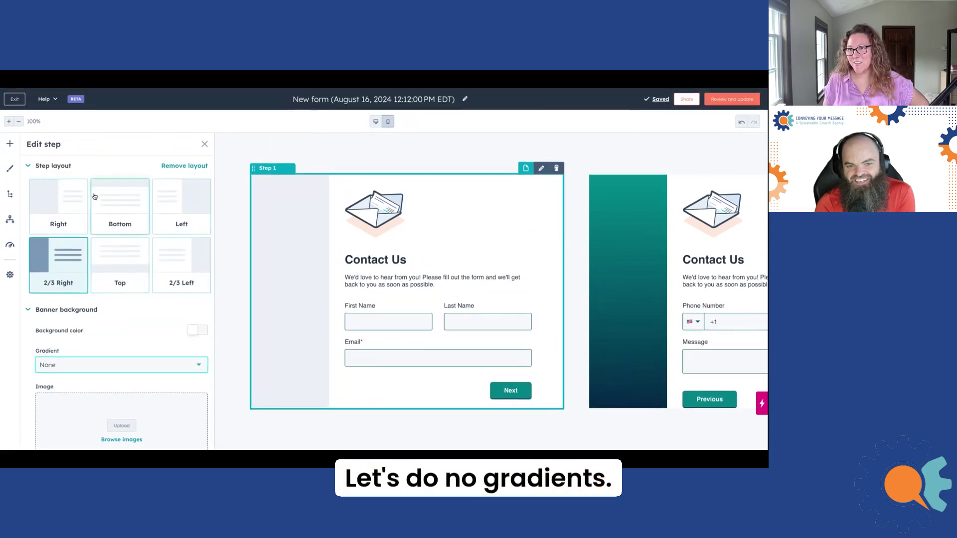
Try the Right, Left and 2/3 Left layouts on the form's first step, and settle on Top
{"action": "left_click", "coordinate": [63, 209]}
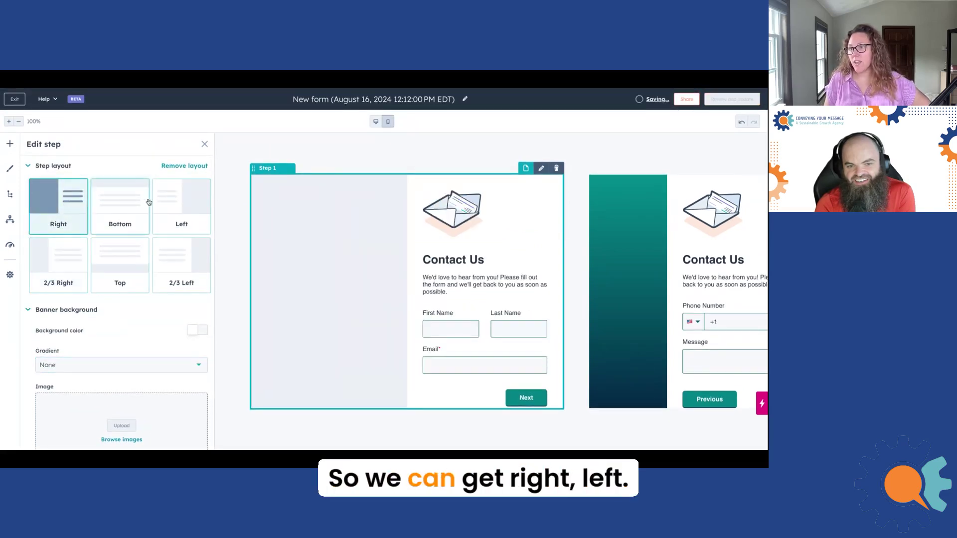
{"action": "left_click", "coordinate": [187, 211]}
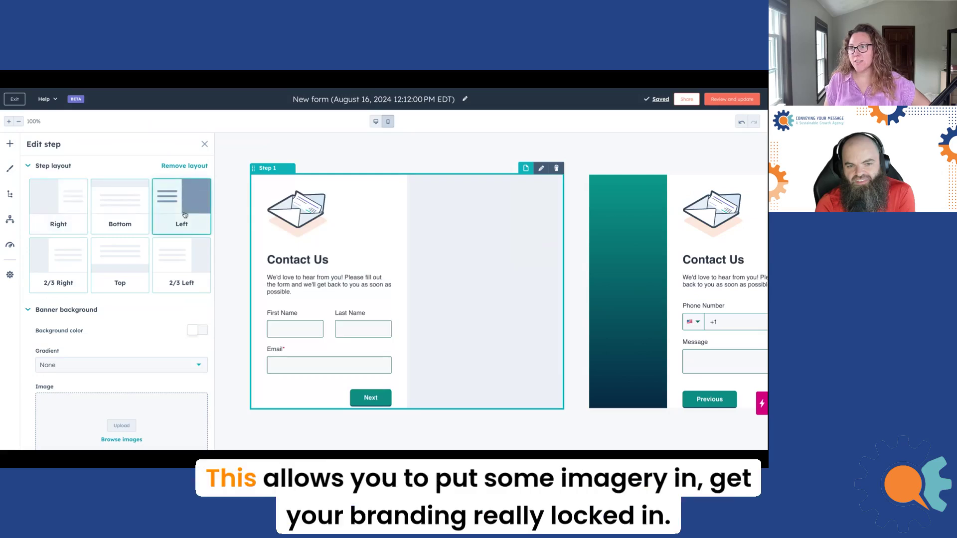
{"action": "left_click", "coordinate": [182, 268]}
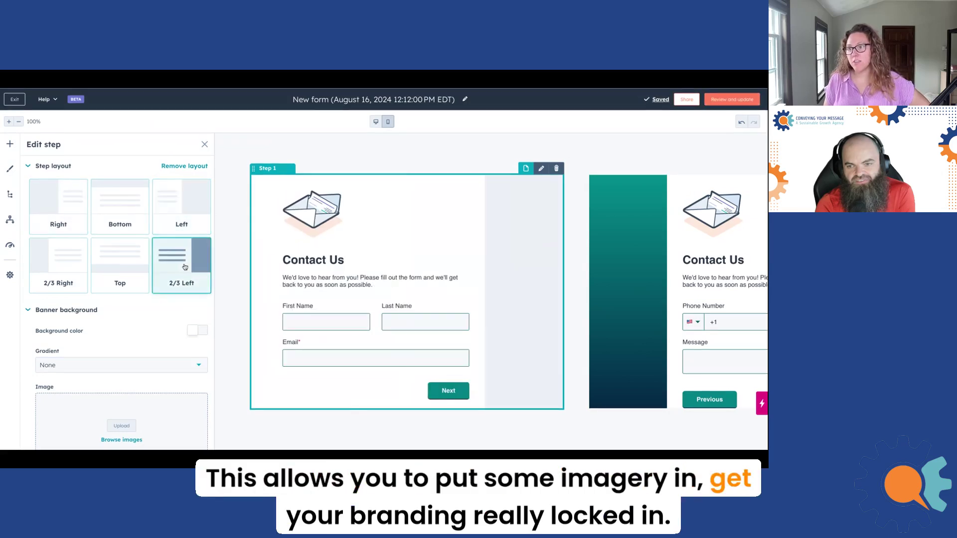
{"action": "left_click", "coordinate": [118, 266]}
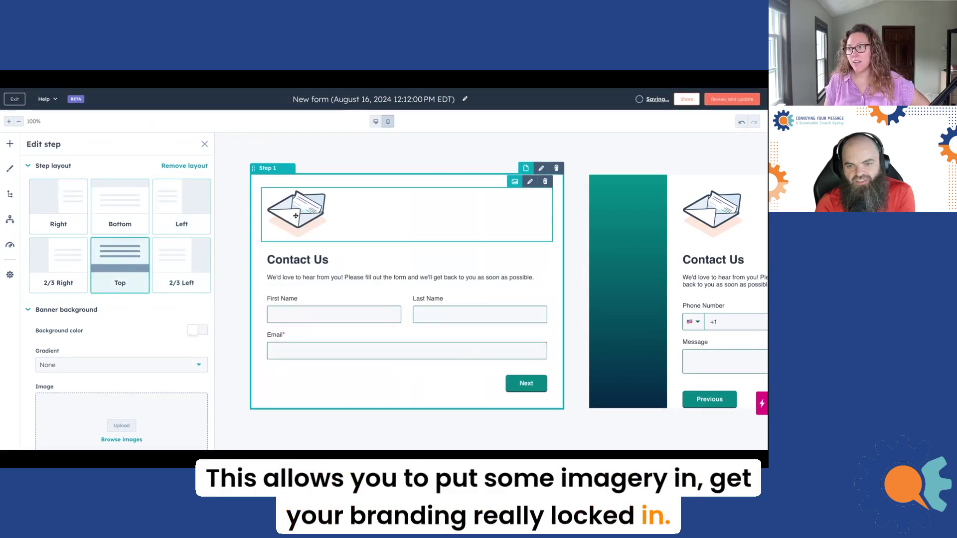
Remove the envelope image above the Contact Us heading in the first step and close the image settings
{"action": "left_click", "coordinate": [322, 215]}
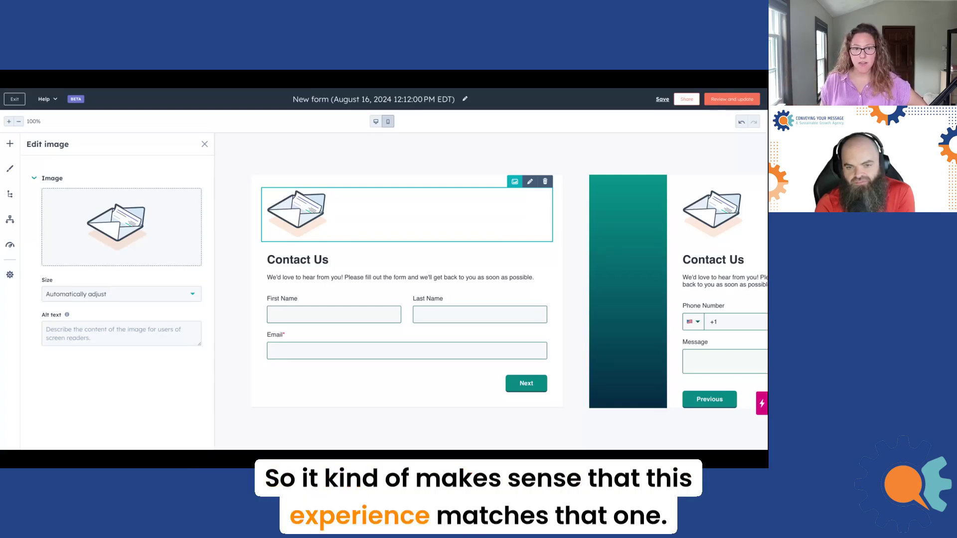
{"action": "left_click", "coordinate": [143, 295]}
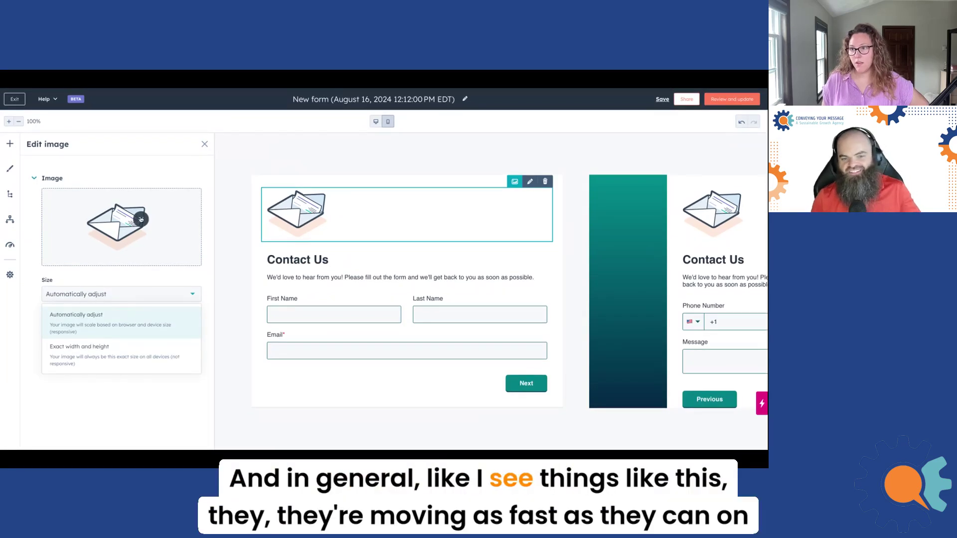
{"action": "left_click", "coordinate": [142, 220]}
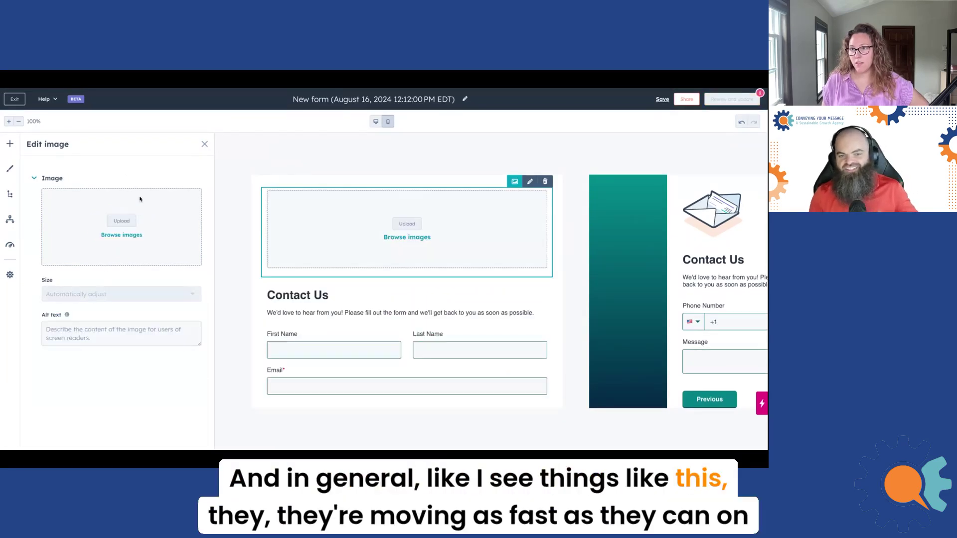
{"action": "left_click", "coordinate": [205, 148]}
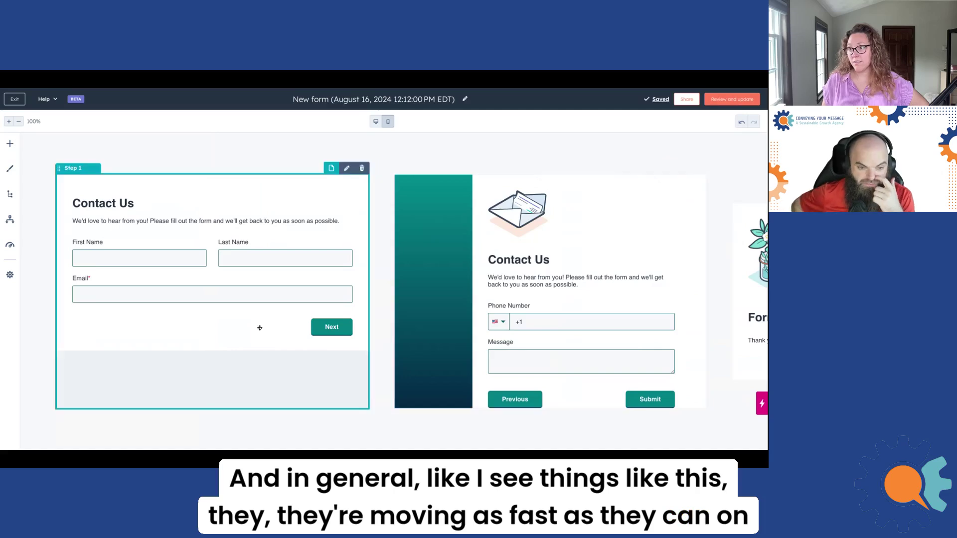
Examine the editing options for the first step's heading, First Name field and layout, and for the second step's layout
{"action": "left_click", "coordinate": [199, 195]}
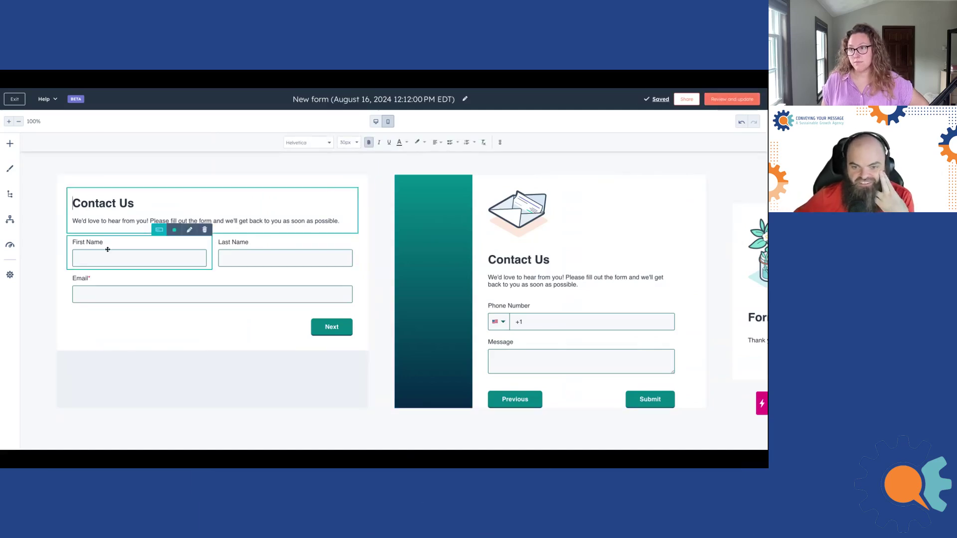
{"action": "left_click", "coordinate": [59, 359]}
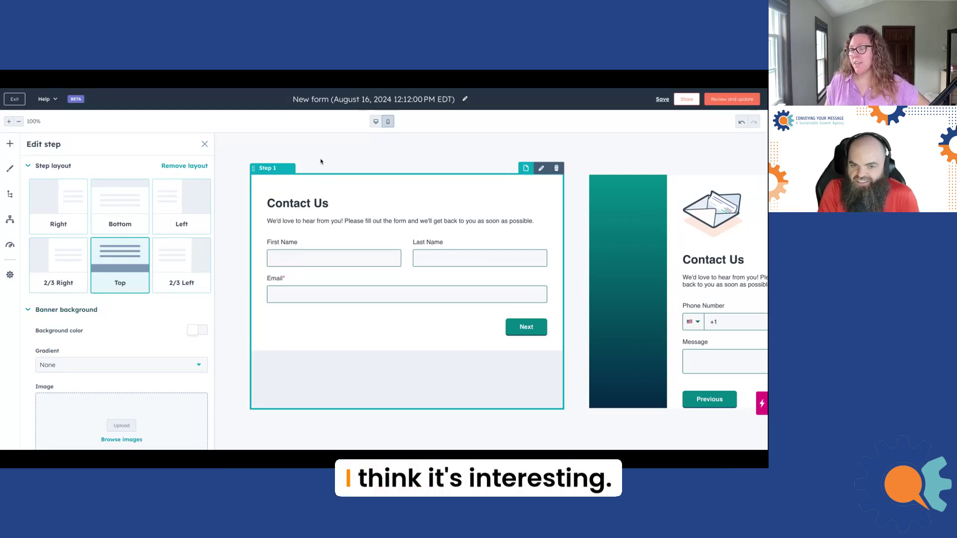
{"action": "left_click", "coordinate": [205, 144]}
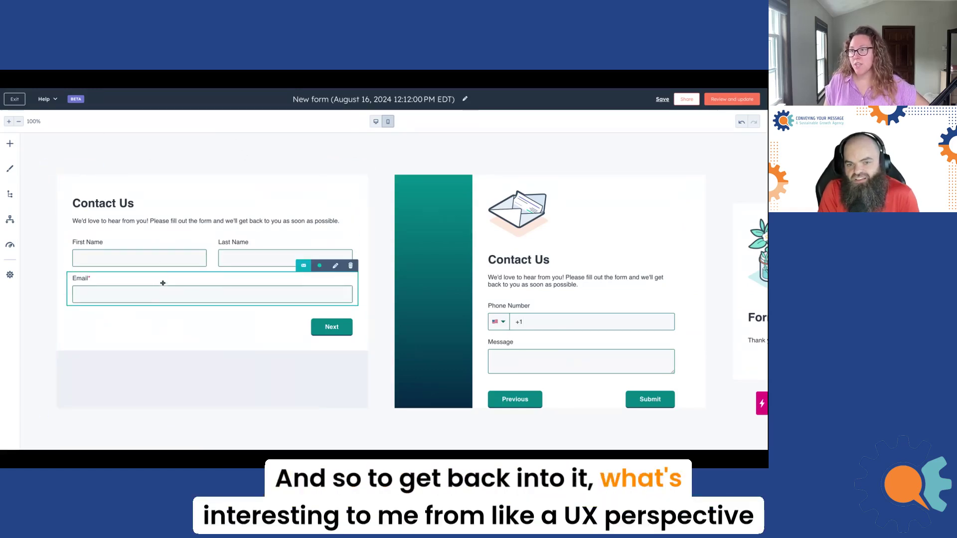
{"action": "left_click", "coordinate": [161, 245]}
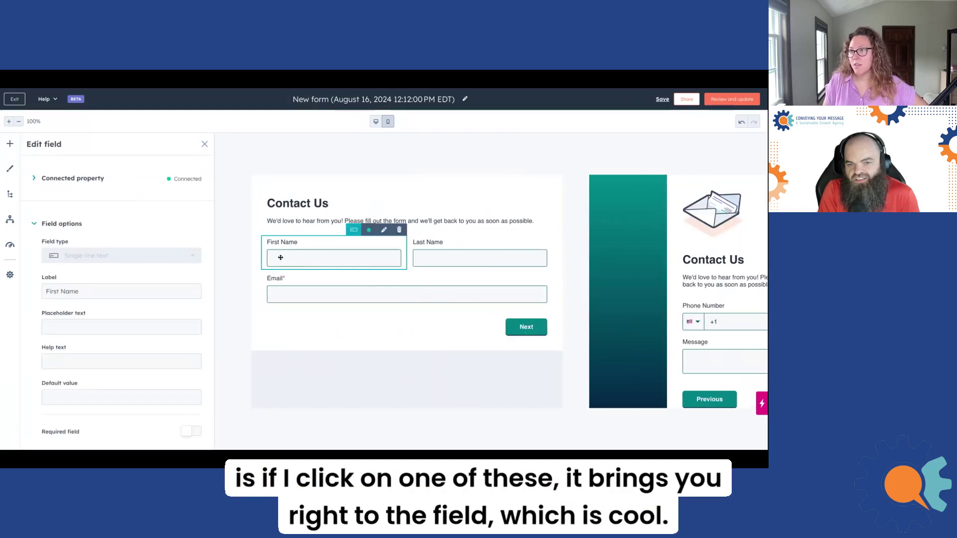
{"action": "left_click", "coordinate": [258, 205]}
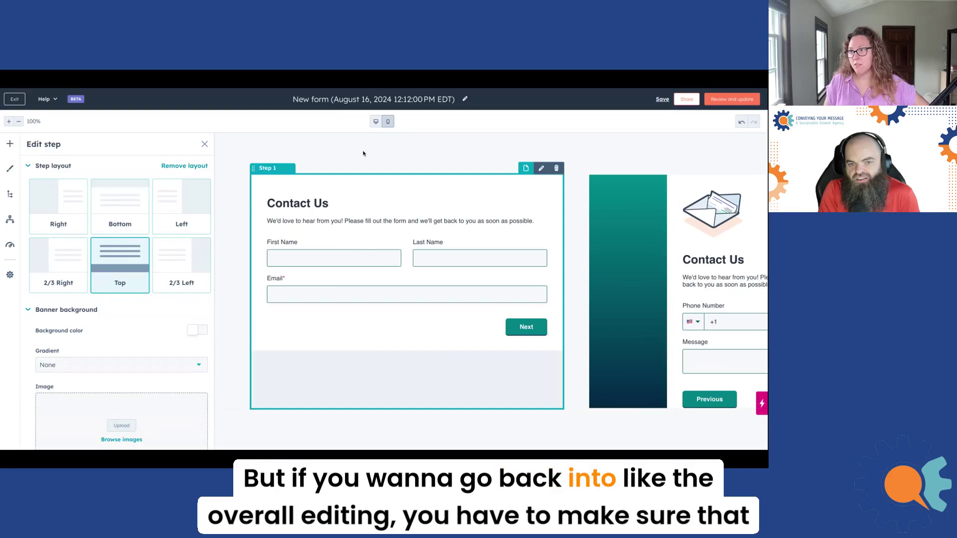
{"action": "left_click", "coordinate": [204, 144]}
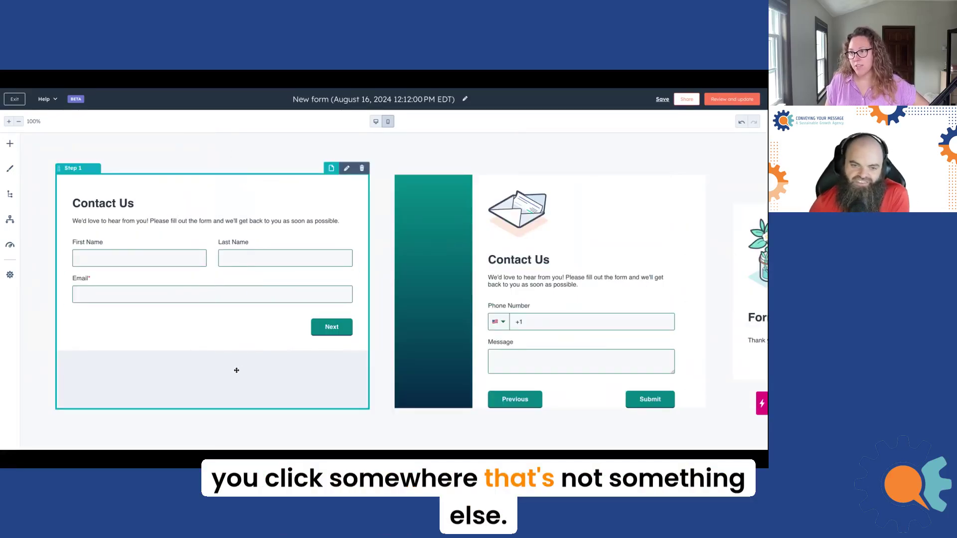
{"action": "left_click", "coordinate": [485, 183]}
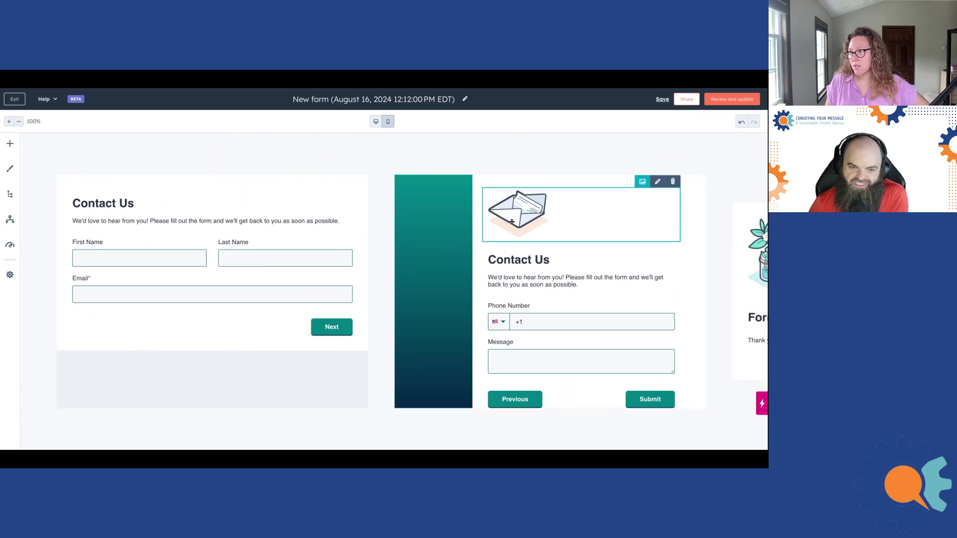
{"action": "left_click", "coordinate": [478, 248]}
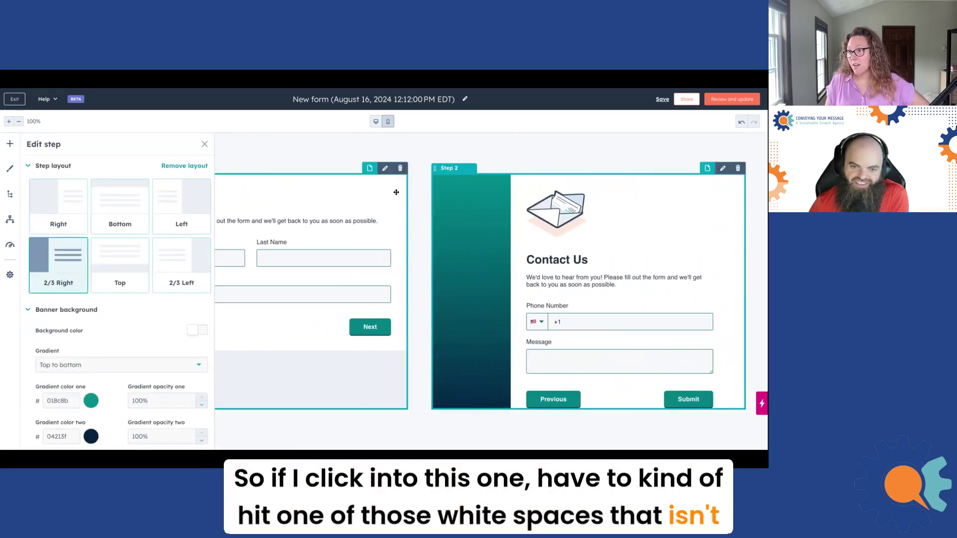
{"action": "left_click", "coordinate": [406, 215]}
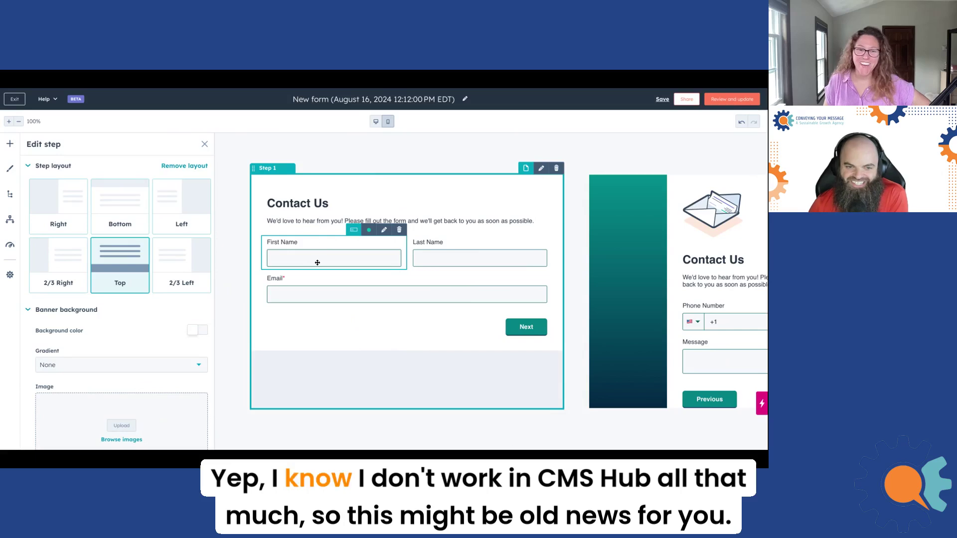
{"action": "scroll", "coordinate": [334, 258], "scroll_direction": "right", "scroll_amount": 1}
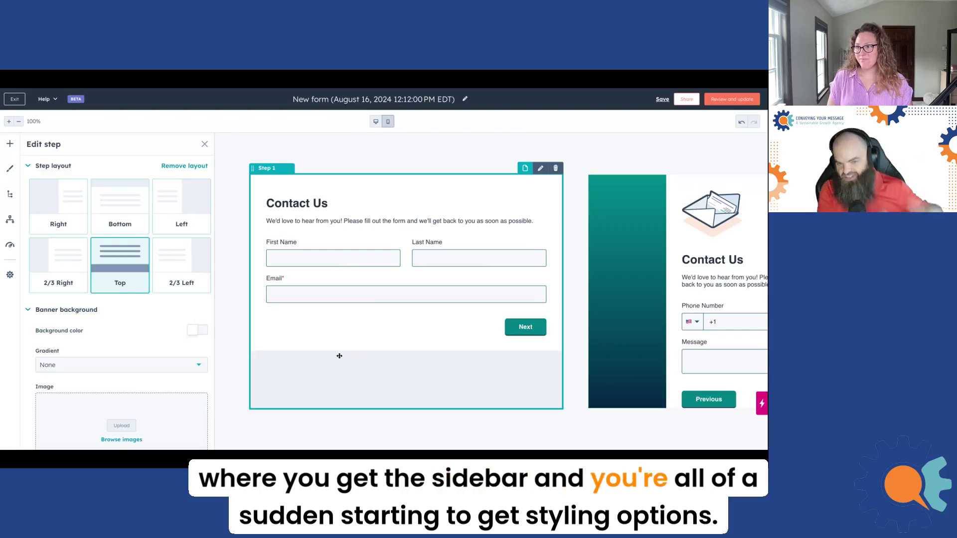
Examine the form styles, the form's content tree, the automation options and the recommendations for the form
{"action": "left_click", "coordinate": [205, 144]}
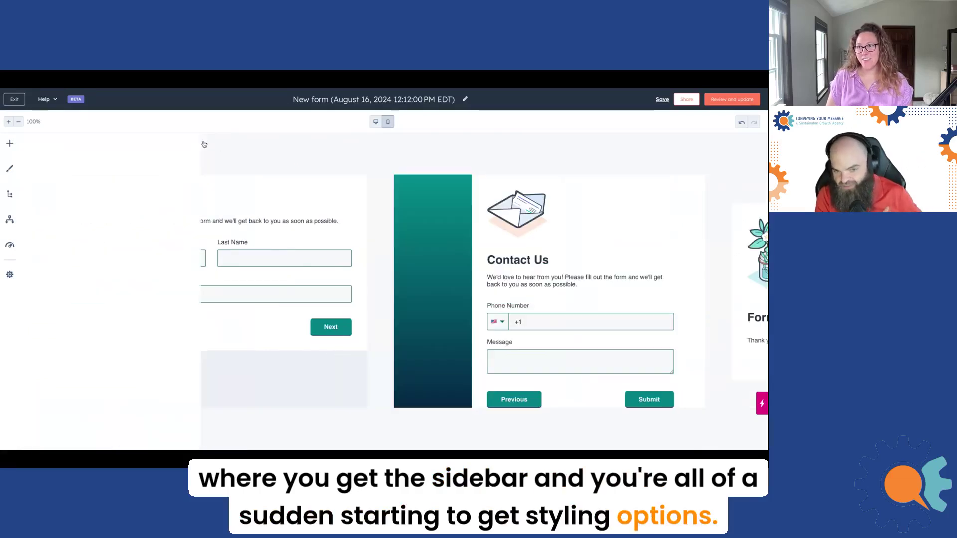
{"action": "left_click", "coordinate": [9, 169]}
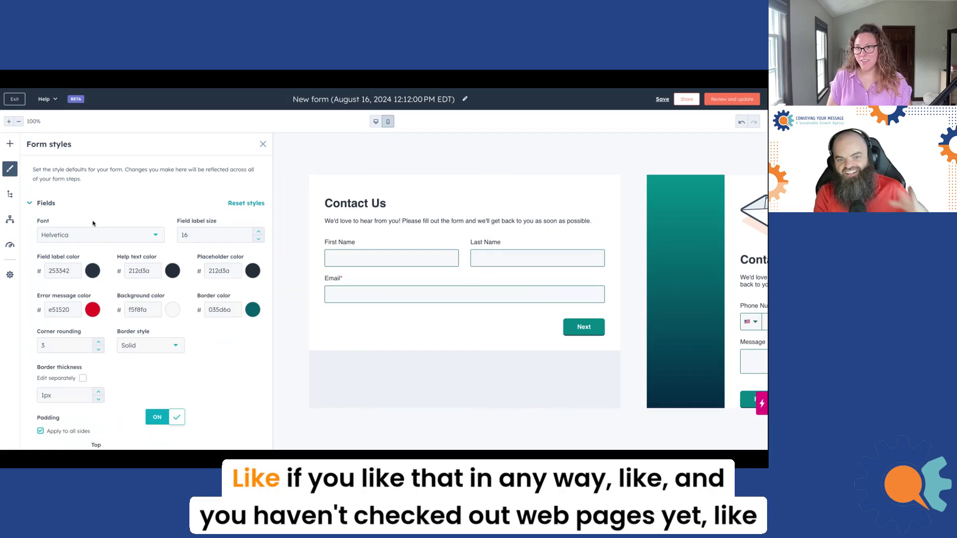
{"action": "left_click", "coordinate": [8, 194]}
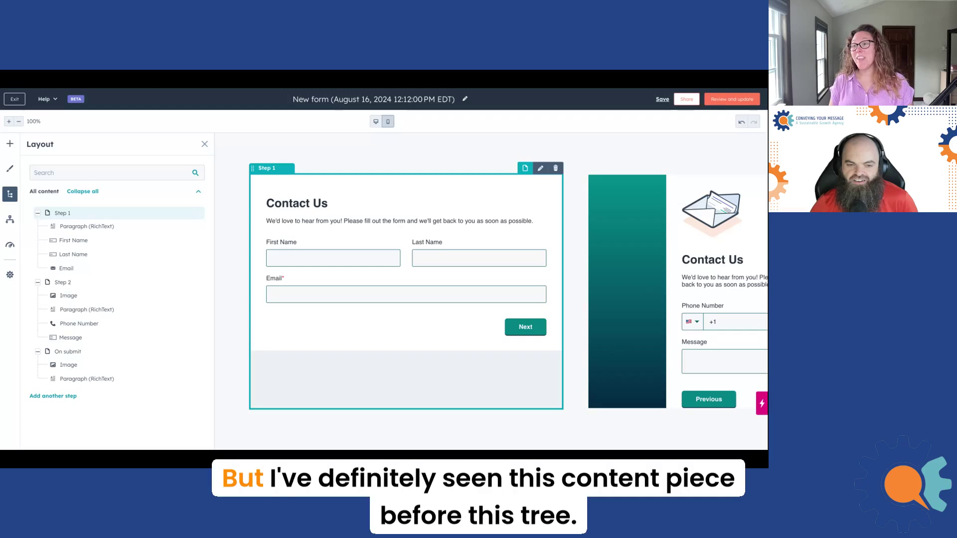
{"action": "left_click", "coordinate": [174, 269]}
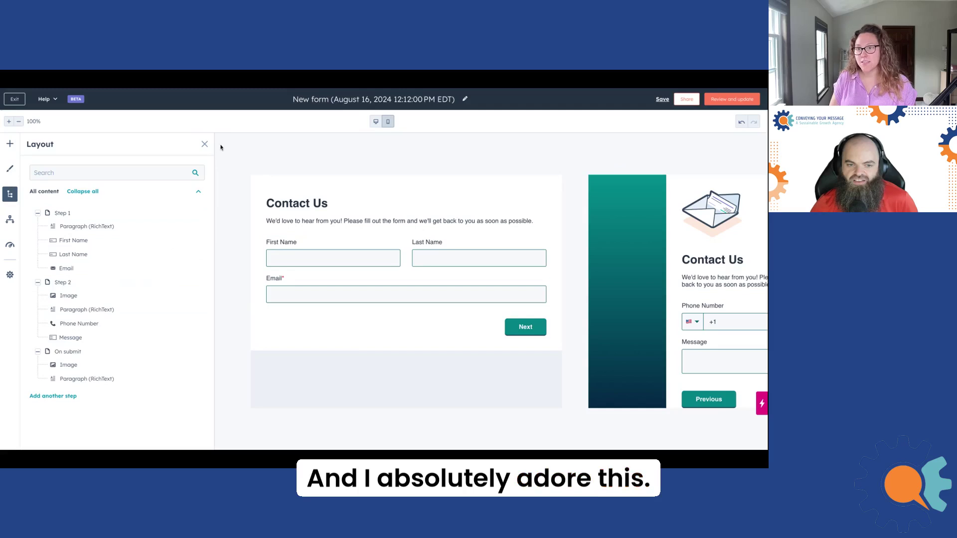
{"action": "left_click", "coordinate": [10, 192]}
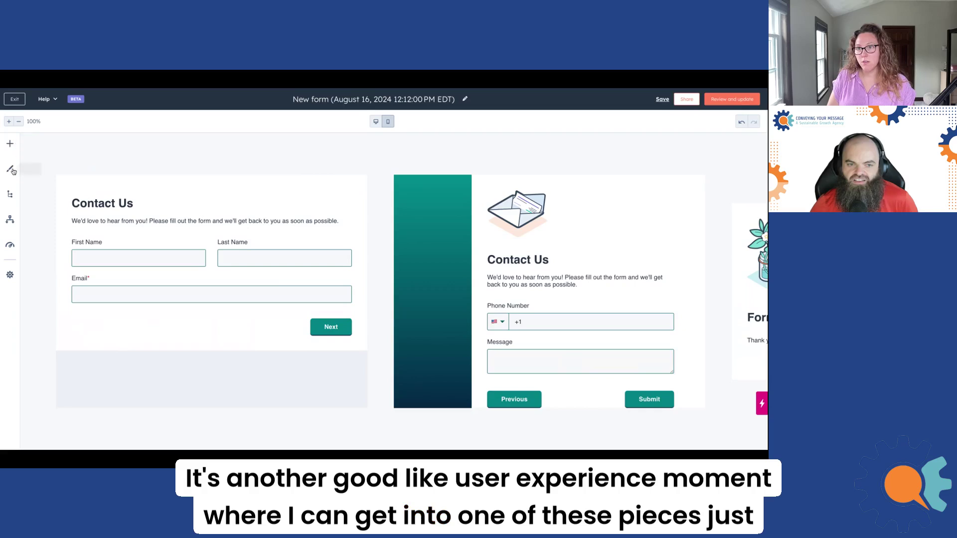
{"action": "left_click", "coordinate": [12, 196]}
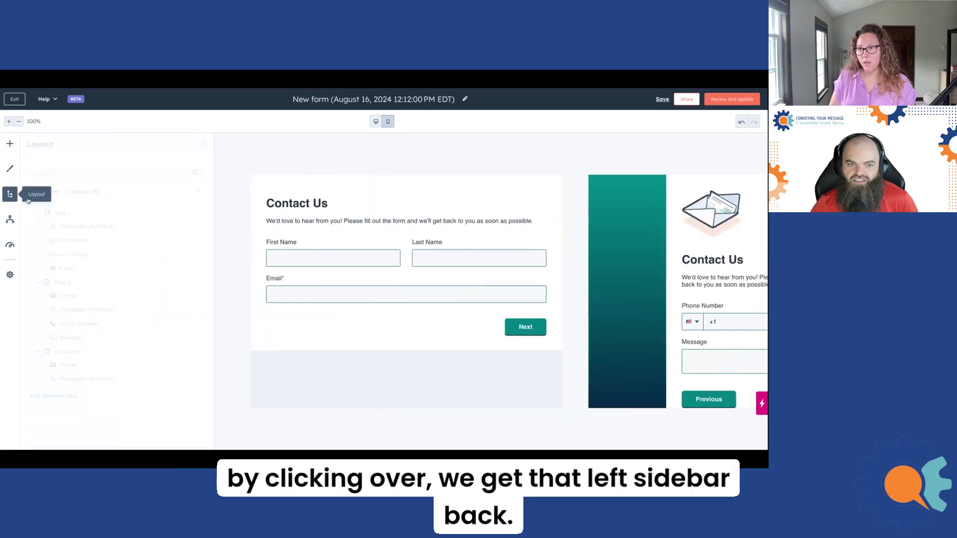
{"action": "left_click", "coordinate": [9, 221]}
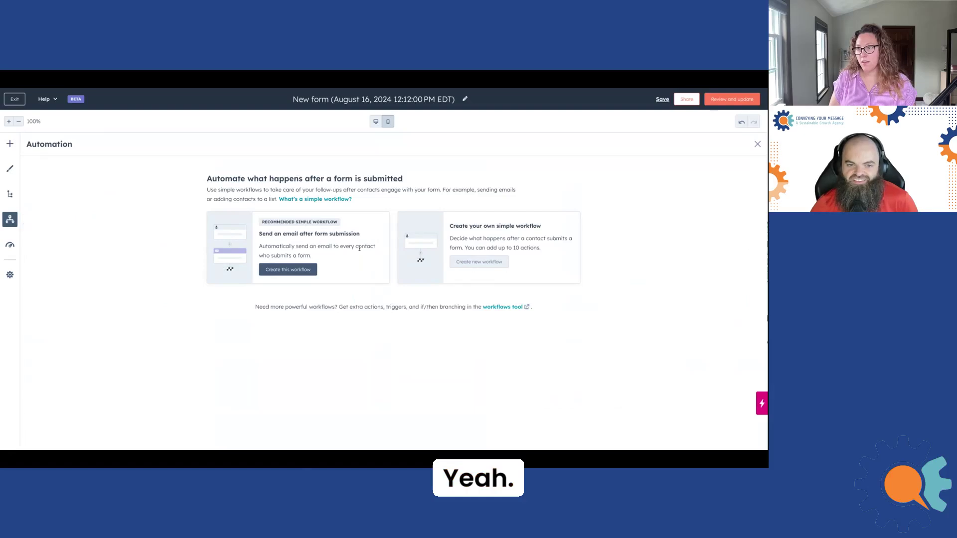
{"action": "left_click", "coordinate": [10, 247]}
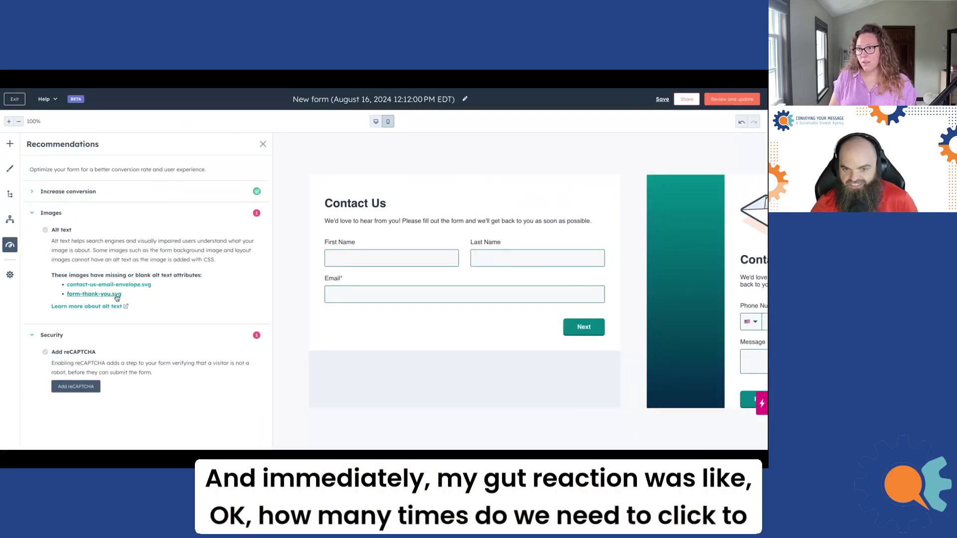
Open Step 1 from the form's content tree and review its step layout and banner background settings
{"action": "left_click", "coordinate": [10, 195]}
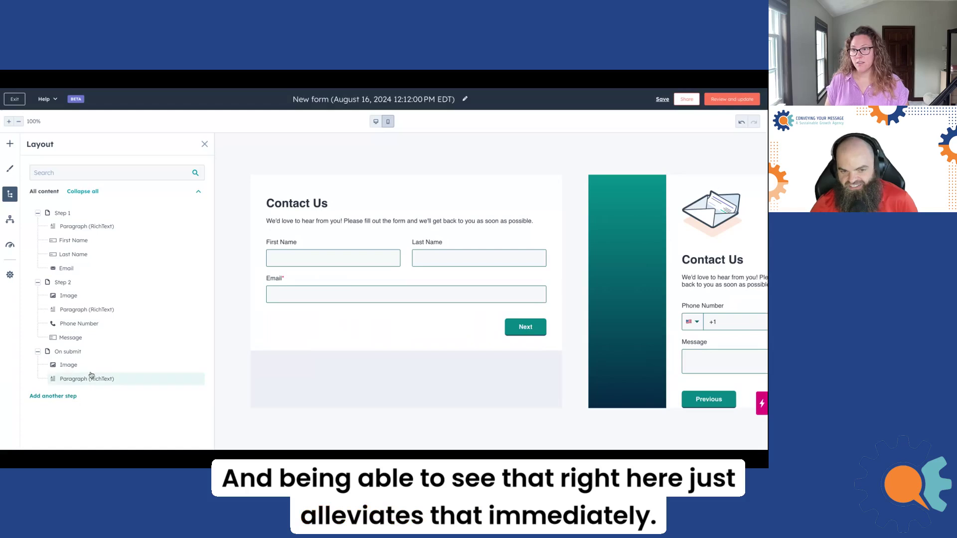
{"action": "left_click", "coordinate": [86, 215]}
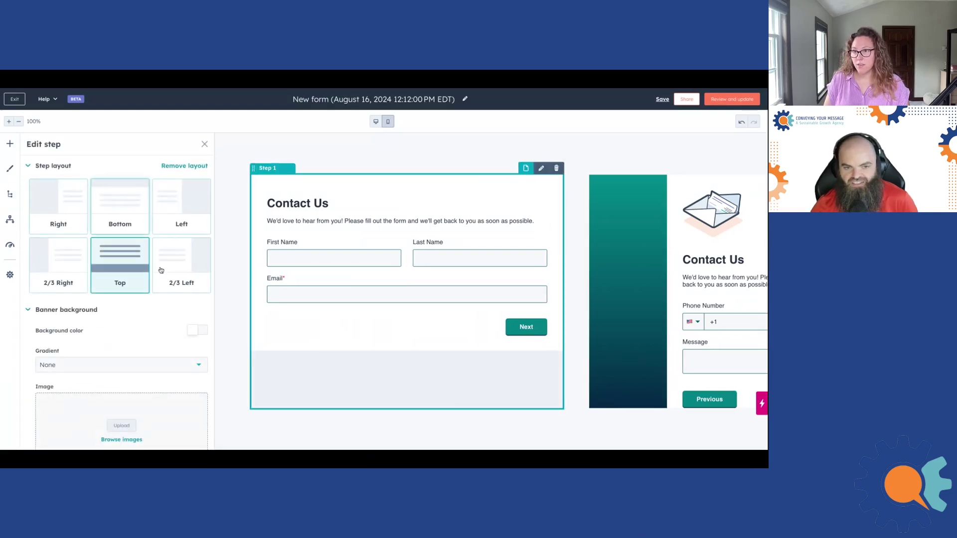
{"action": "scroll", "coordinate": [122, 315], "scroll_direction": "down", "scroll_amount": 2}
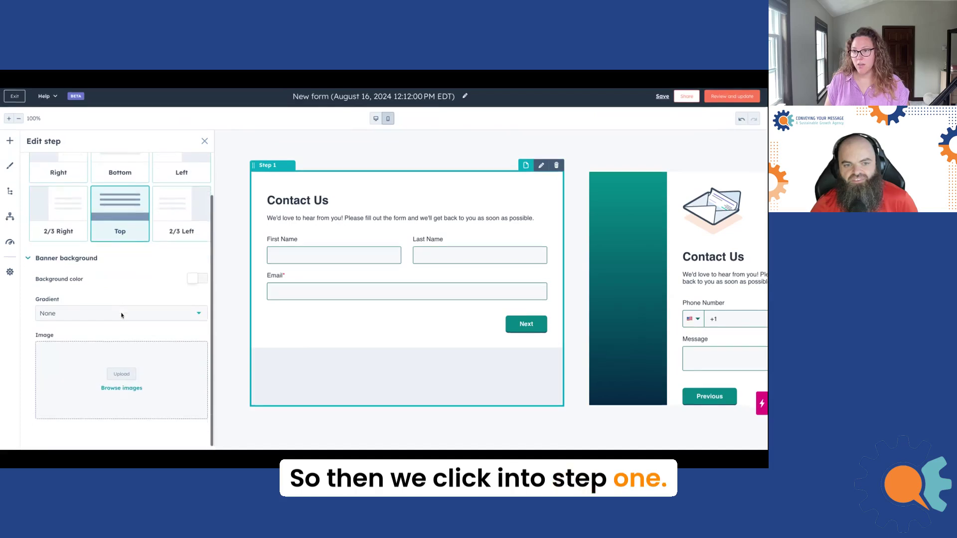
Examine the connected property details of the First Name field in the first step, including its object type
{"action": "left_click", "coordinate": [297, 262]}
{"action": "left_click", "coordinate": [305, 241]}
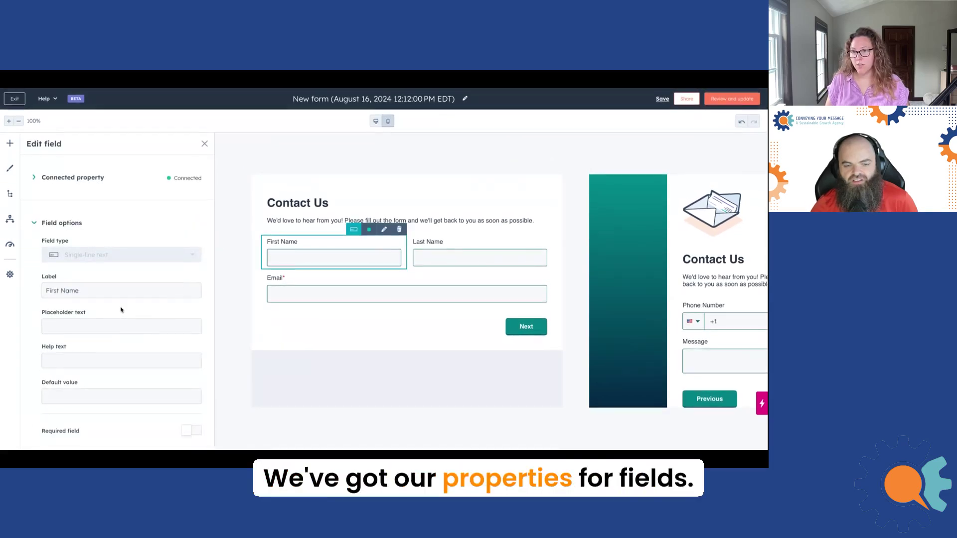
{"action": "left_click", "coordinate": [72, 178]}
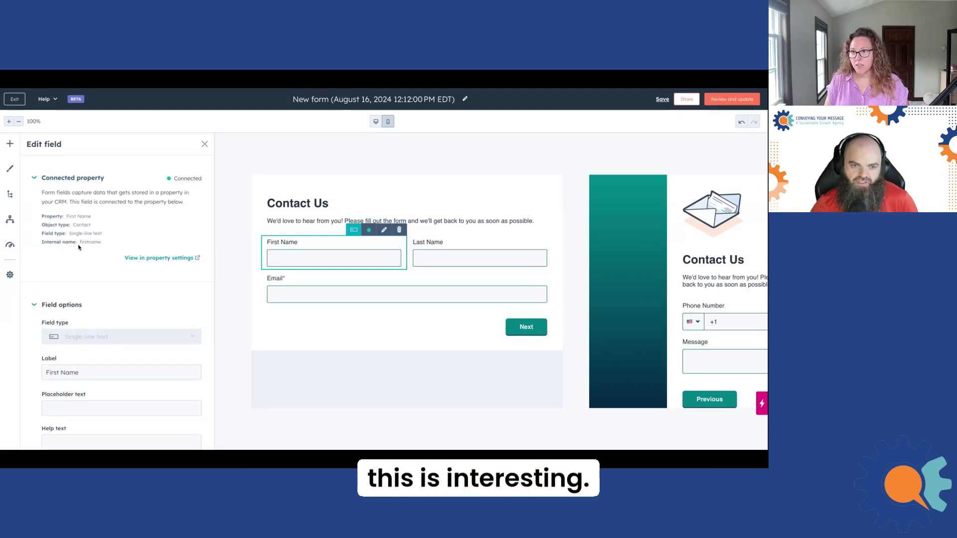
{"action": "left_click_drag", "start_coordinate": [43, 216], "coordinate": [106, 244]}
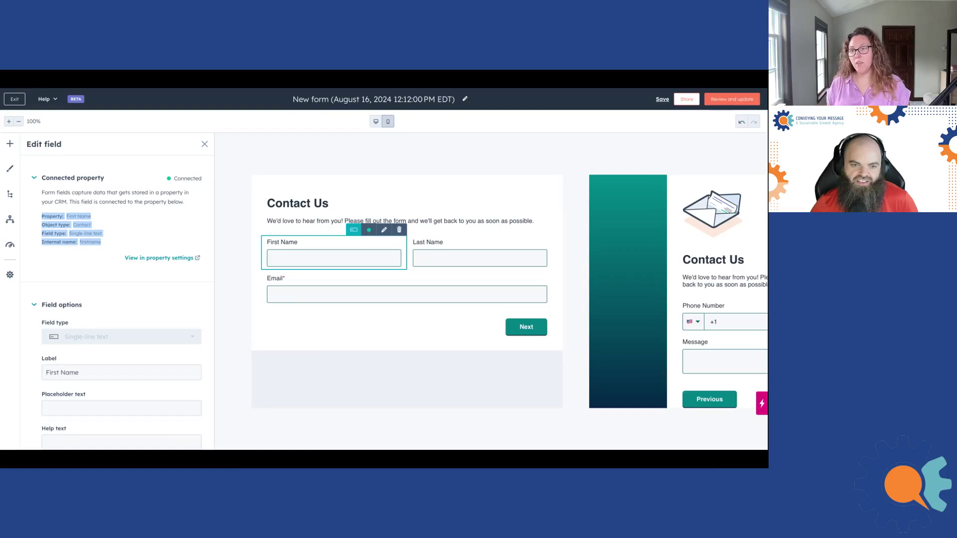
{"action": "left_click", "coordinate": [98, 228]}
{"action": "left_click_drag", "start_coordinate": [96, 227], "coordinate": [41, 225]}
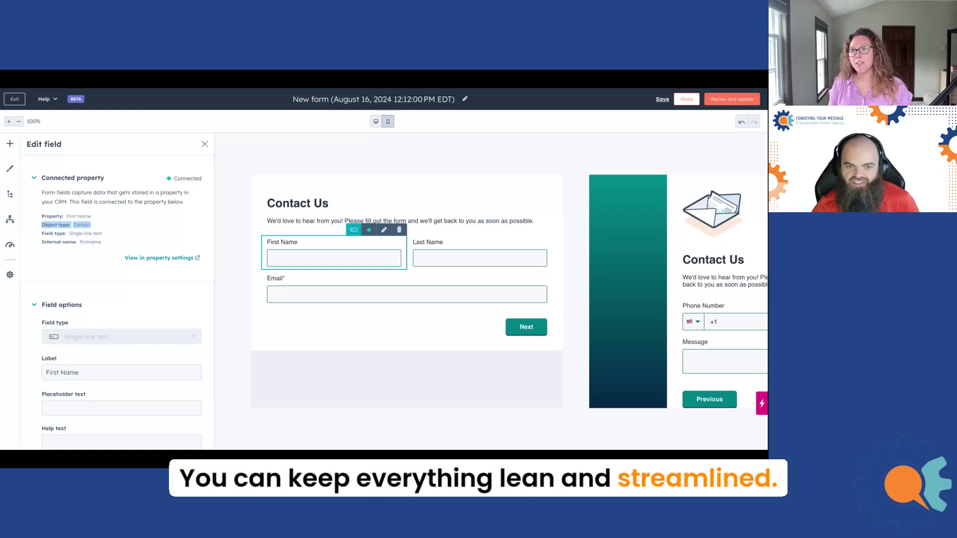
{"action": "left_click", "coordinate": [74, 225]}
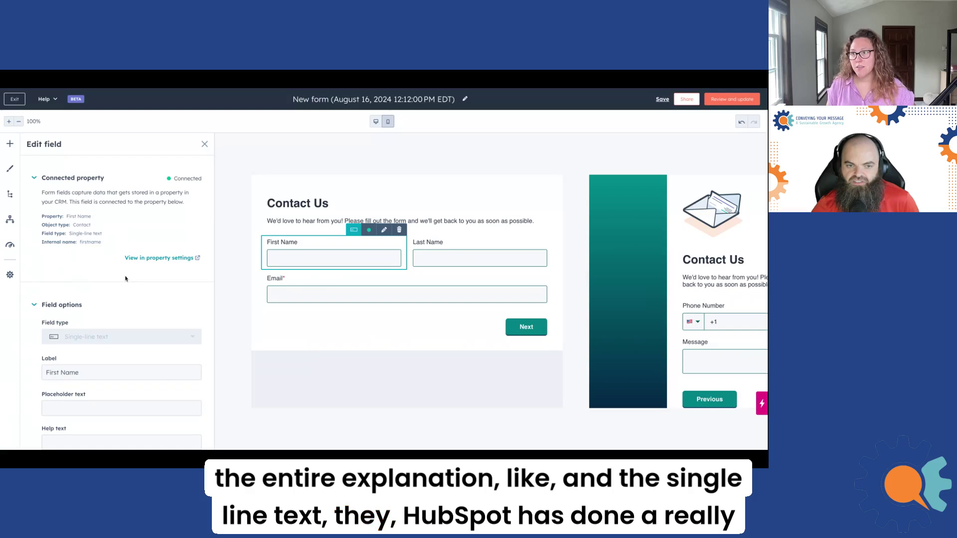
Open the First Name field from the form's content tree and review its field options
{"action": "left_click", "coordinate": [9, 194]}
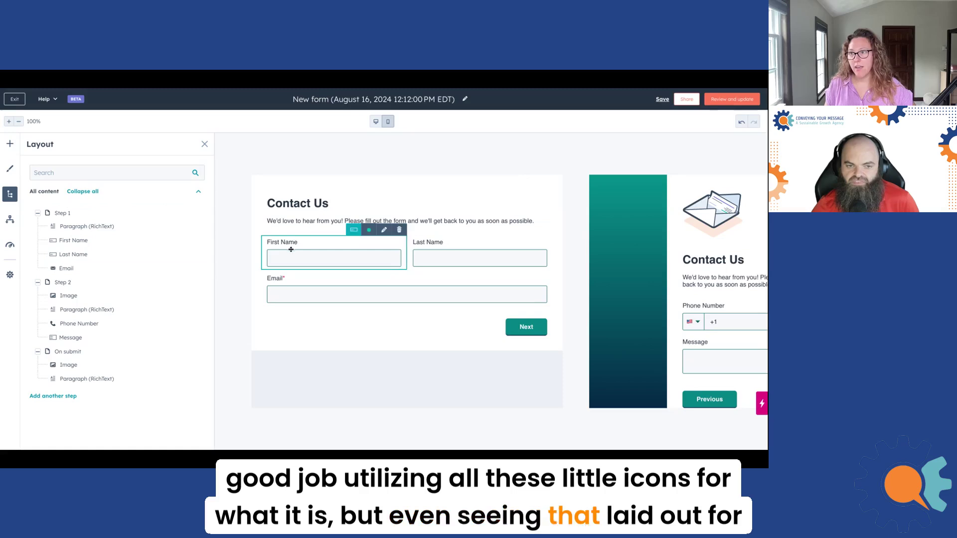
{"action": "left_click", "coordinate": [73, 240]}
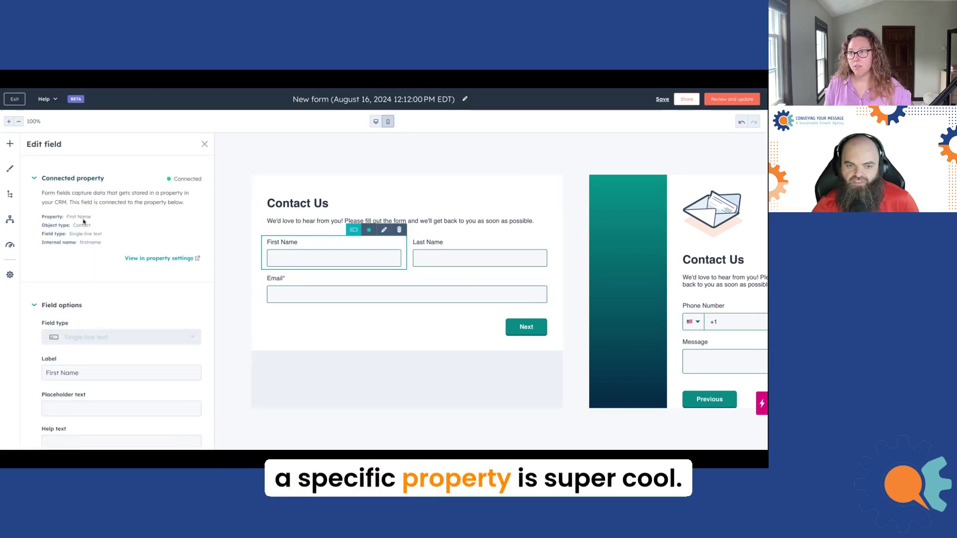
{"action": "scroll", "coordinate": [107, 234], "scroll_direction": "down", "scroll_amount": 3}
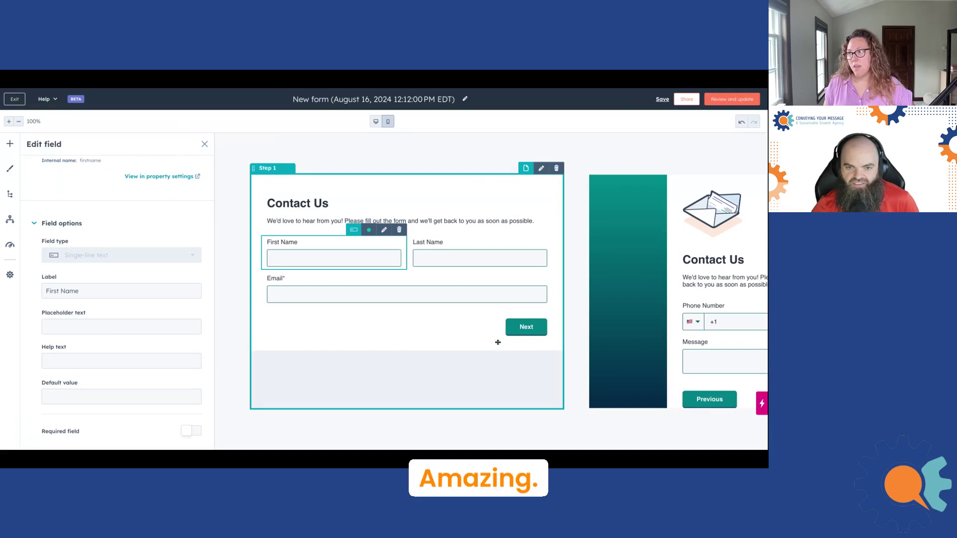
Compare the layout and banner settings of the form's second step with those of the first step
{"action": "left_click", "coordinate": [632, 297]}
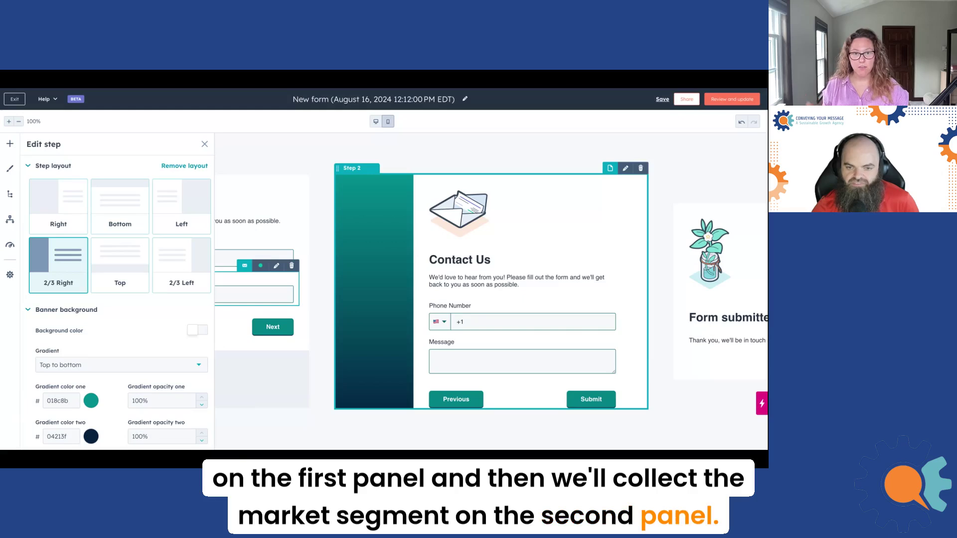
{"action": "scroll", "coordinate": [336, 387], "scroll_direction": "left", "scroll_amount": 3}
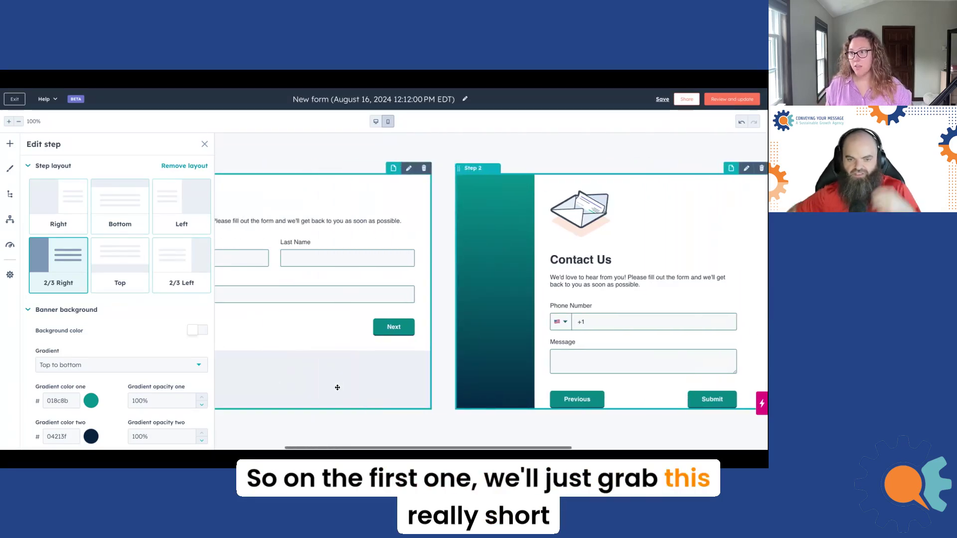
{"action": "scroll", "coordinate": [338, 387], "scroll_direction": "left", "scroll_amount": 3}
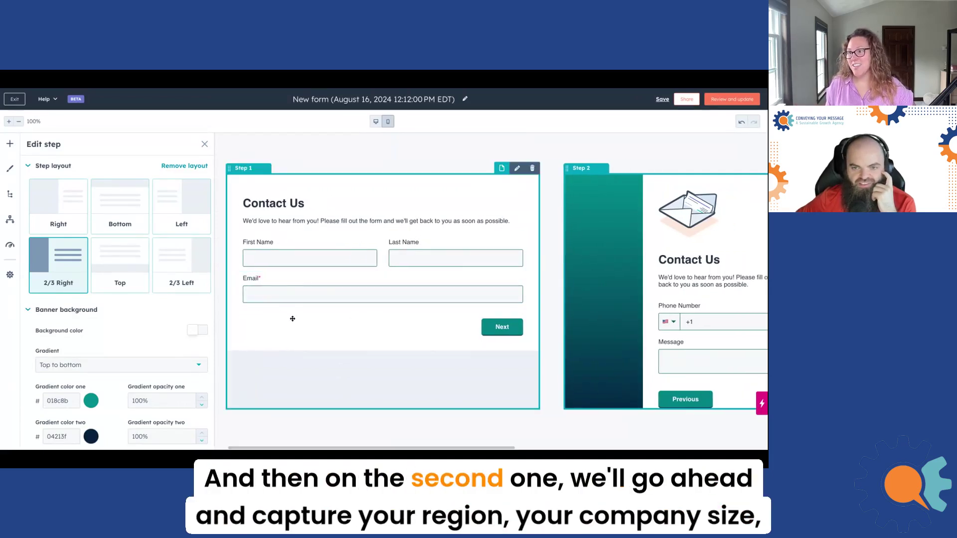
{"action": "left_click", "coordinate": [387, 306]}
{"action": "scroll", "coordinate": [641, 304], "scroll_direction": "right", "scroll_amount": 1}
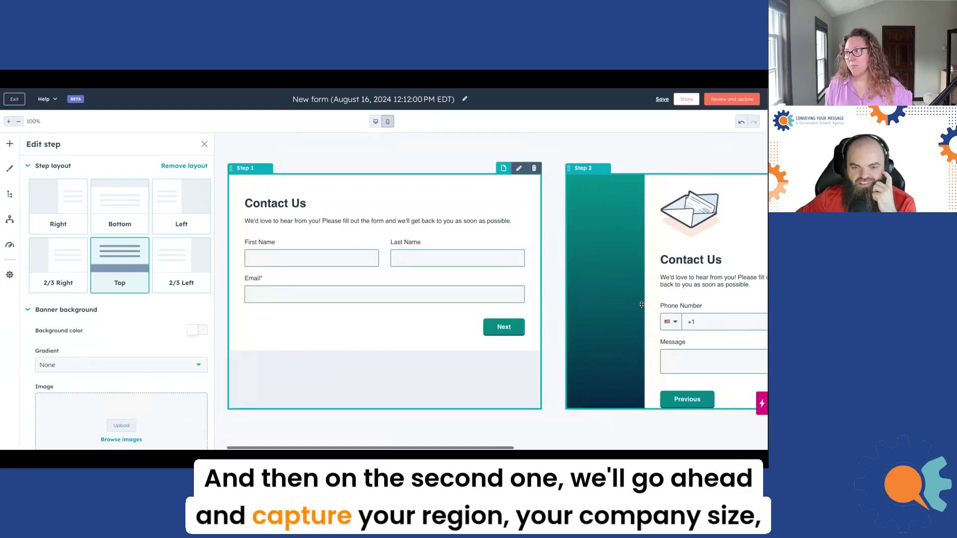
{"action": "scroll", "coordinate": [642, 305], "scroll_direction": "right", "scroll_amount": 8}
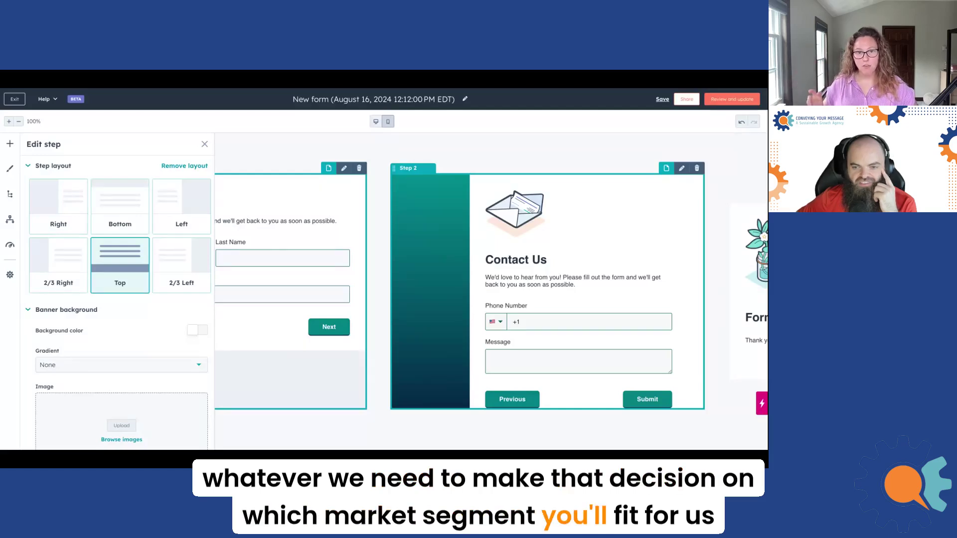
Set the form's on-submit step to redirect visitors to a meeting link and view the available scheduling pages without choosing one
{"action": "scroll", "coordinate": [558, 283], "scroll_direction": "right", "scroll_amount": 5}
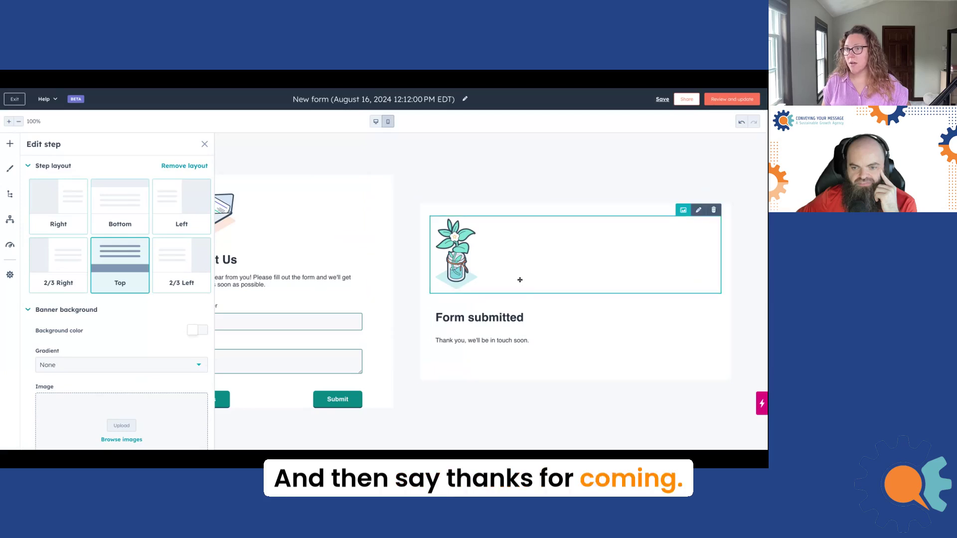
{"action": "left_click", "coordinate": [435, 317]}
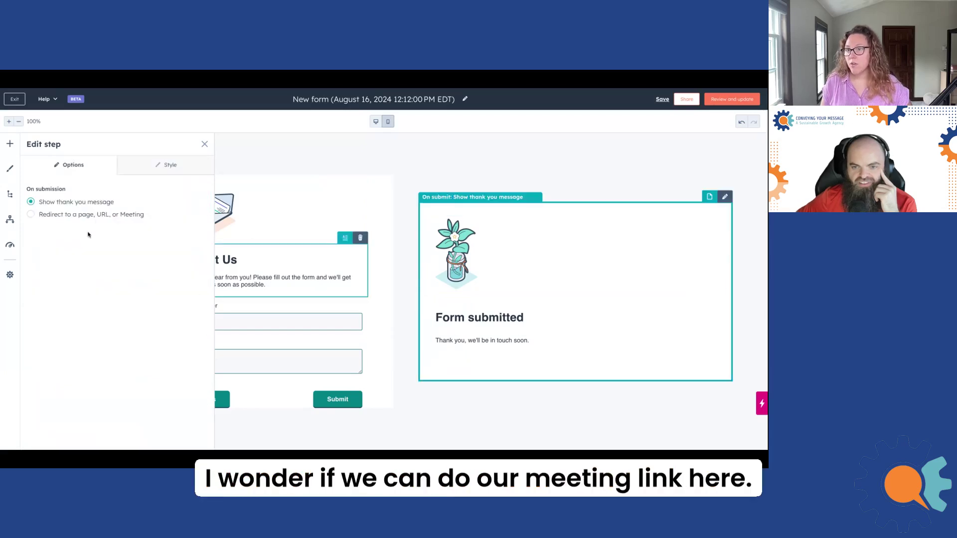
{"action": "left_click", "coordinate": [99, 216]}
{"action": "left_click", "coordinate": [107, 245]}
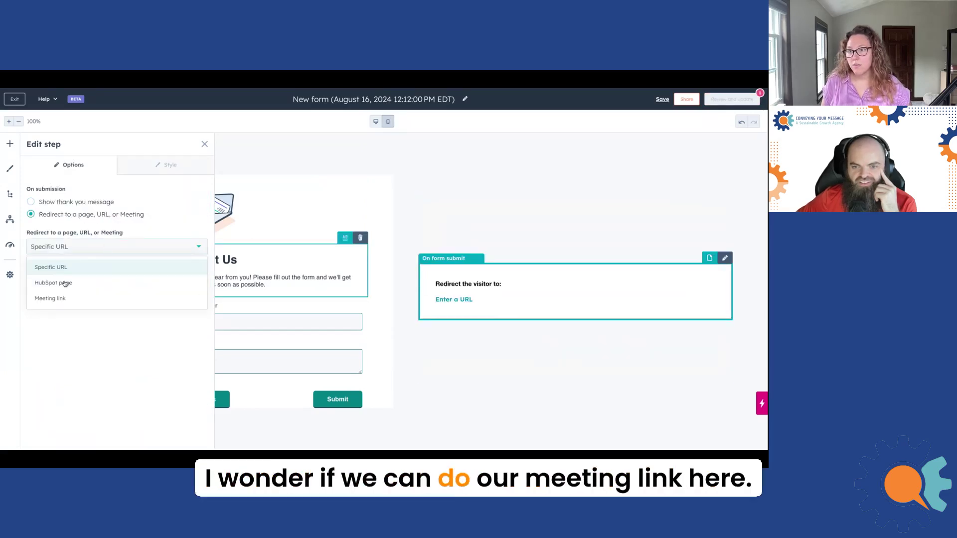
{"action": "left_click", "coordinate": [65, 298]}
{"action": "left_click", "coordinate": [77, 268]}
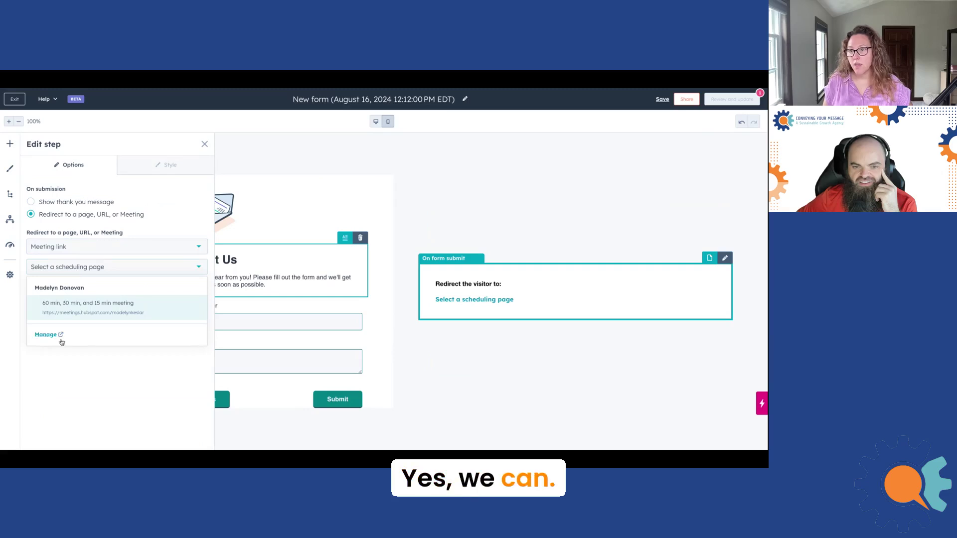
{"action": "left_click", "coordinate": [89, 391]}
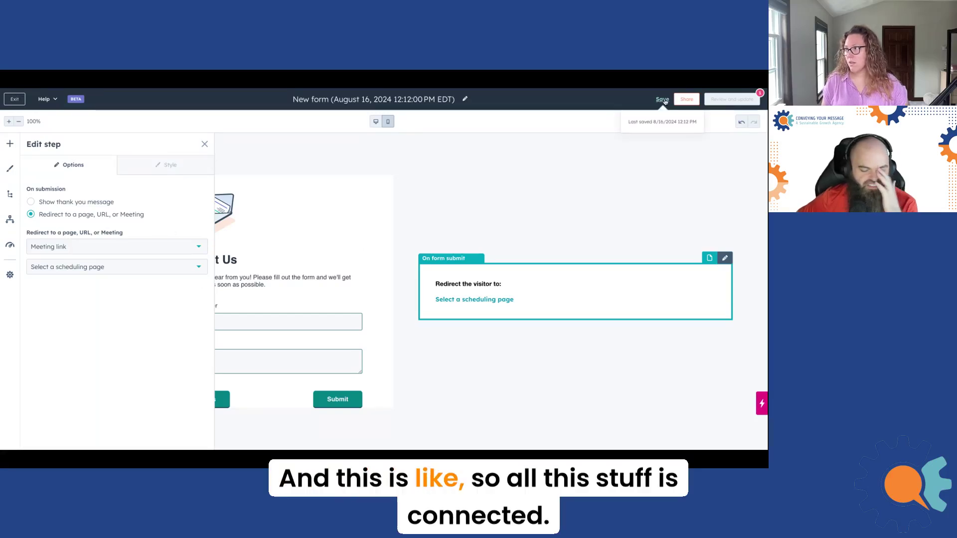
{"action": "mouse_move", "coordinate": [733, 100]}
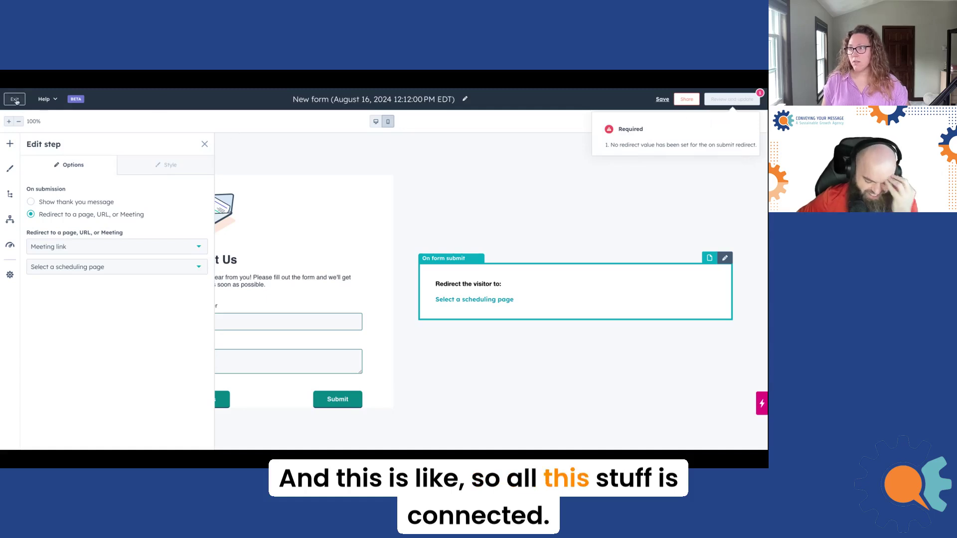
Exit the form editor, open the account's Product Updates and search for "conditional", extending the search to all product updates
{"action": "left_click", "coordinate": [15, 100]}
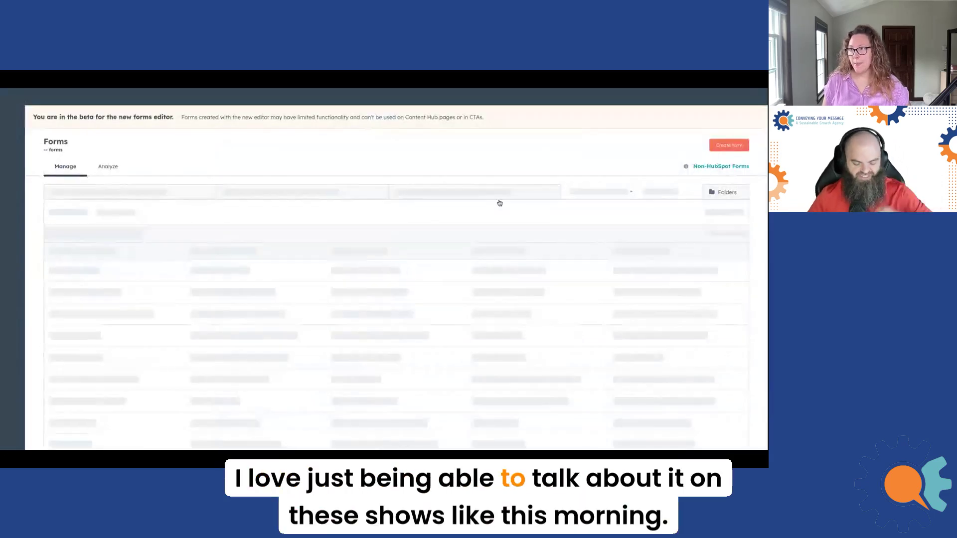
{"action": "left_click", "coordinate": [733, 96]}
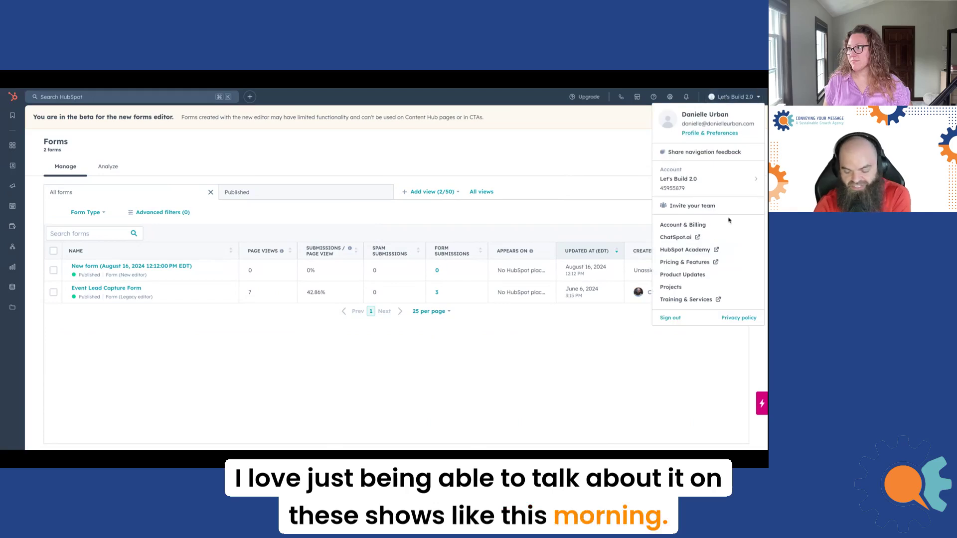
{"action": "left_click", "coordinate": [699, 275]}
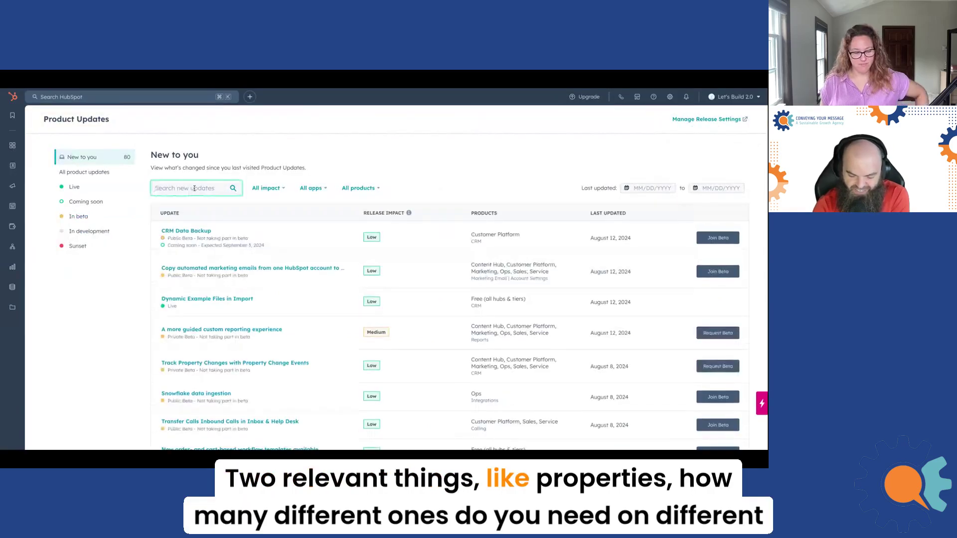
{"action": "type", "text": "conditional"}
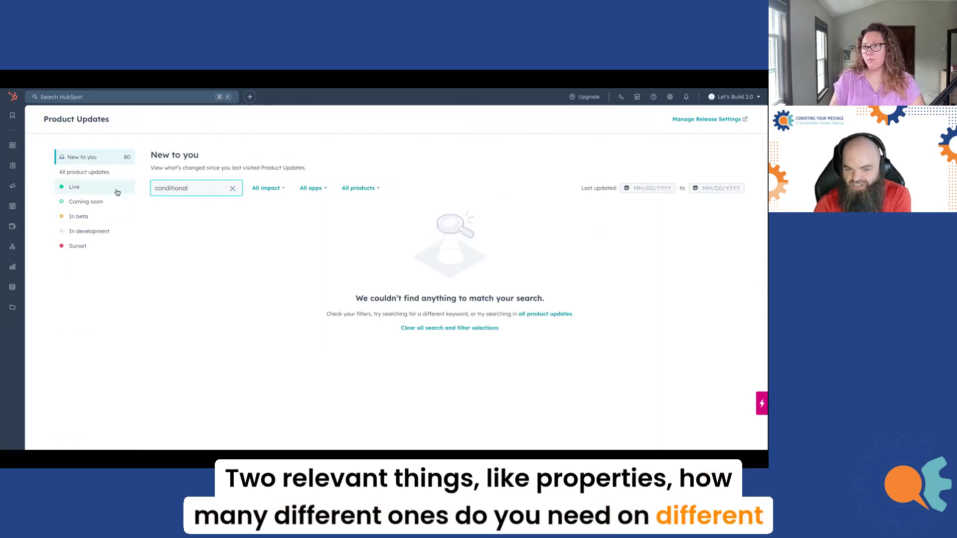
{"action": "left_click", "coordinate": [94, 171]}
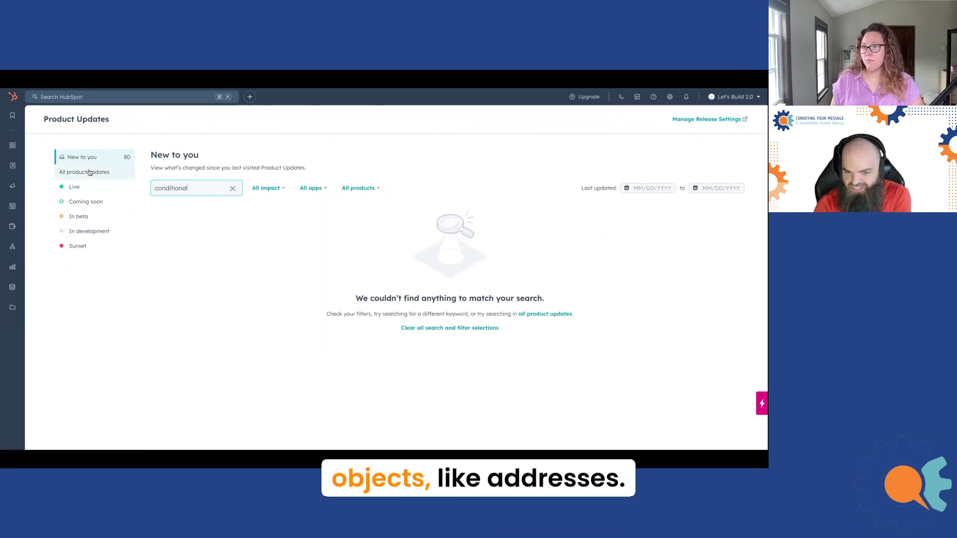
Search all product updates for "conditional" and look through both pages of matching updates
{"action": "type", "text": "condition"}
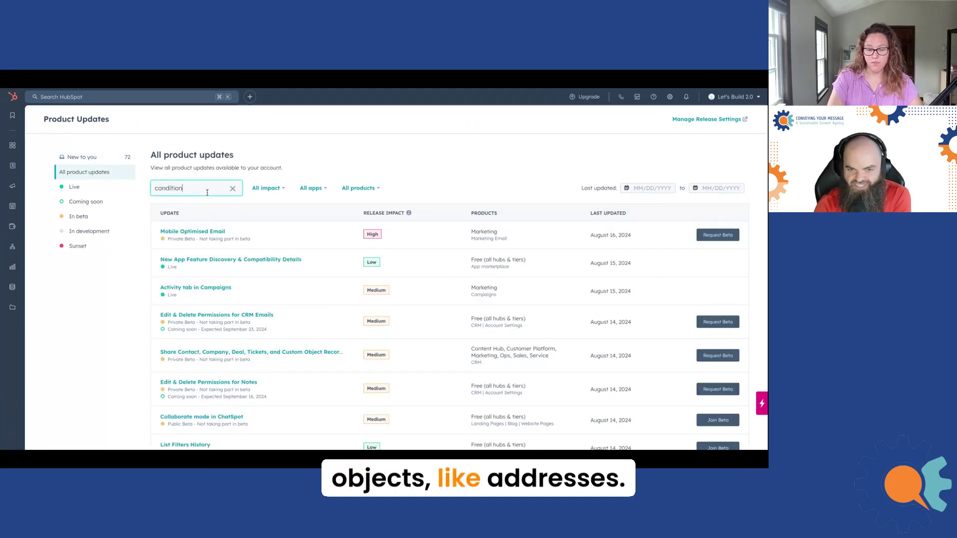
{"action": "type", "text": "al"}
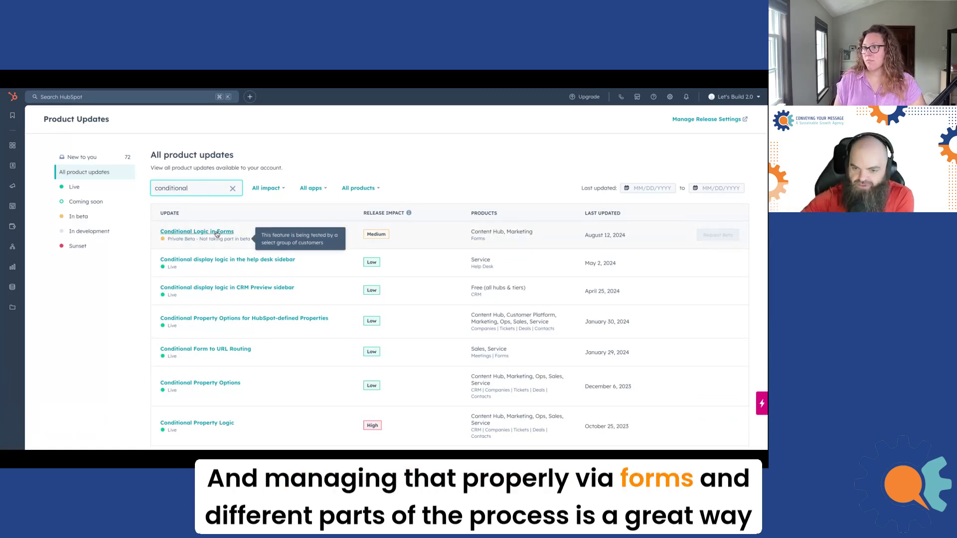
{"action": "scroll", "coordinate": [206, 270], "scroll_direction": "down", "scroll_amount": 1}
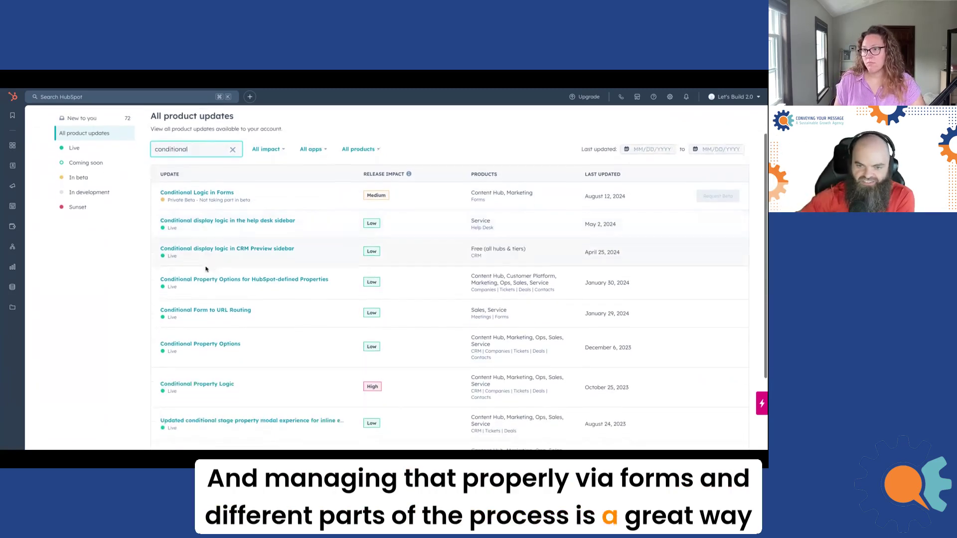
{"action": "scroll", "coordinate": [205, 269], "scroll_direction": "down", "scroll_amount": 3}
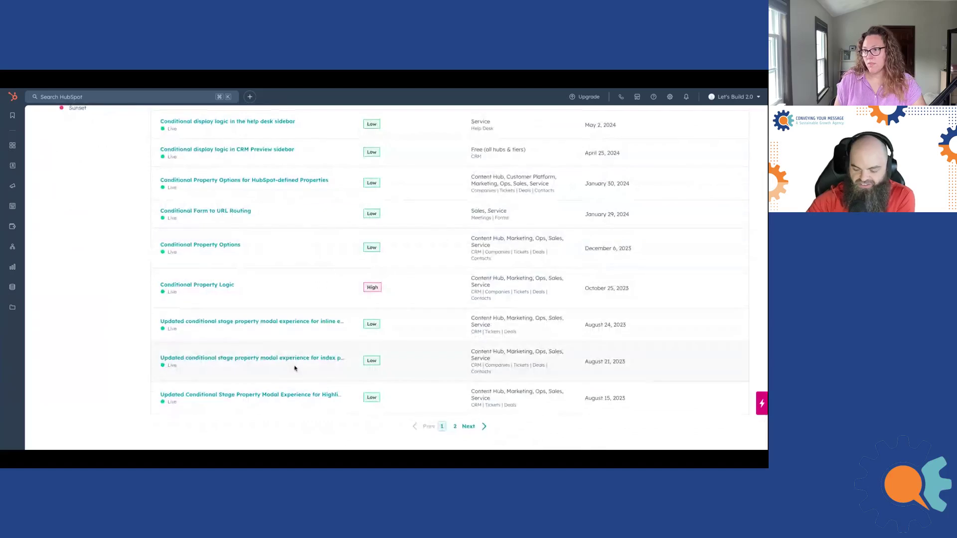
{"action": "left_click", "coordinate": [454, 427]}
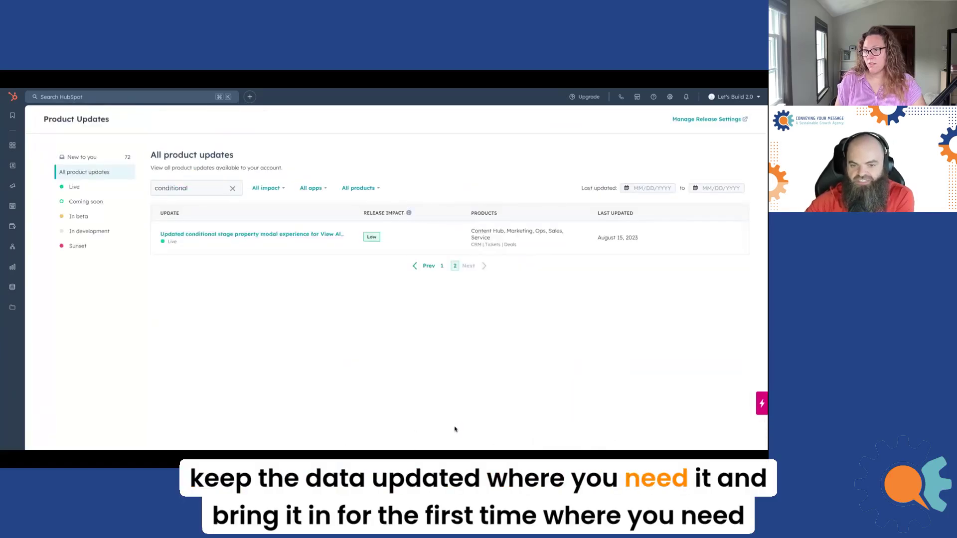
{"action": "left_click", "coordinate": [442, 266]}
Replace the search term with "meeting" and look through both pages of meeting-related product updates
{"action": "left_click", "coordinate": [198, 183]}
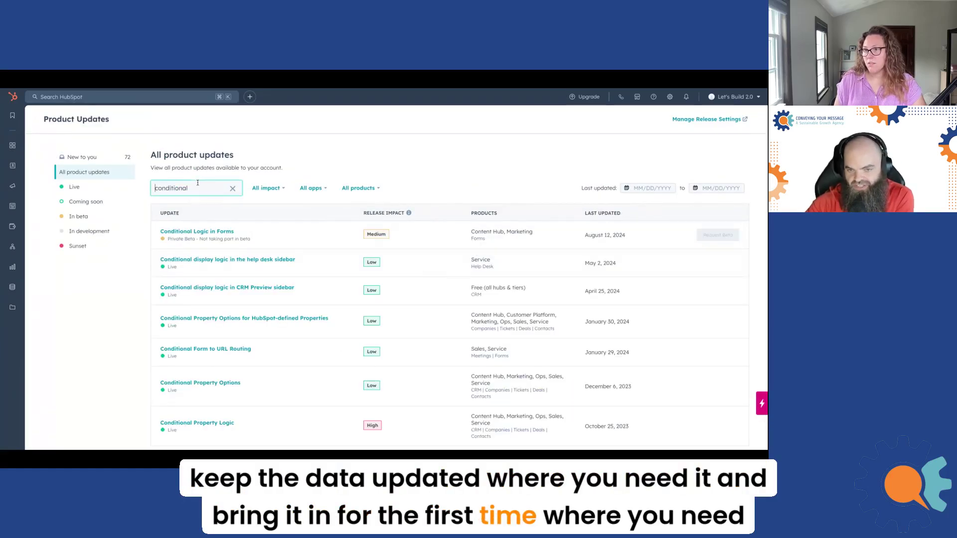
{"action": "double_click", "coordinate": [197, 183]}
{"action": "type", "text": "meeting"}
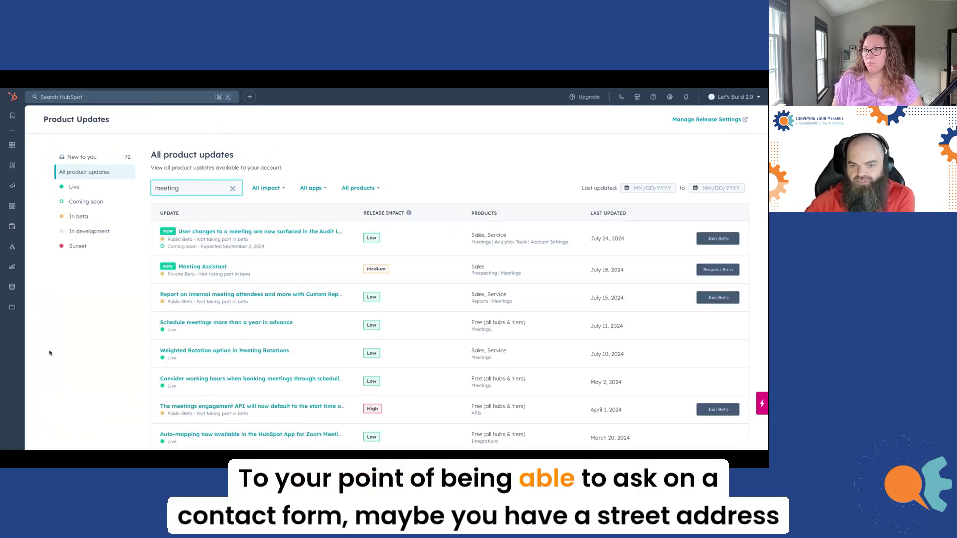
{"action": "scroll", "coordinate": [49, 354], "scroll_direction": "down", "scroll_amount": 3}
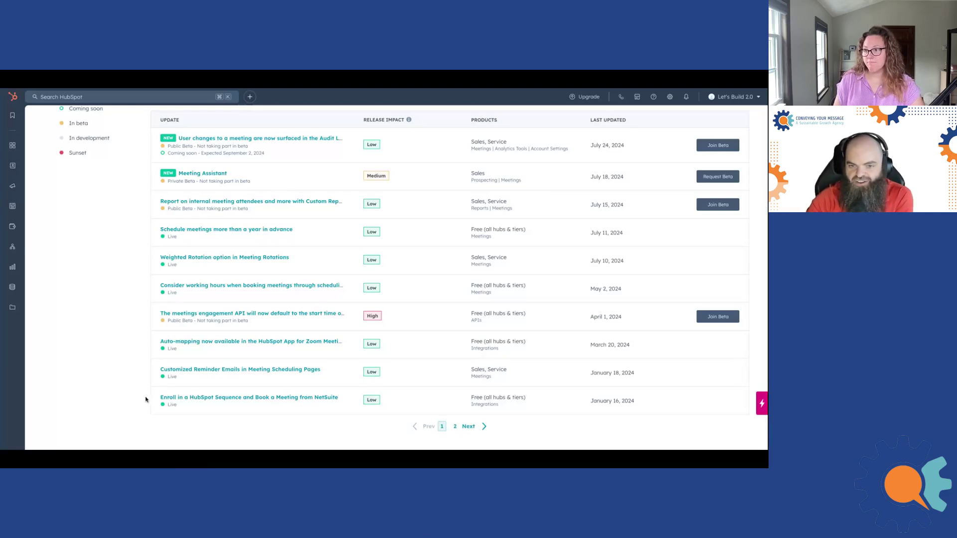
{"action": "left_click", "coordinate": [455, 427]}
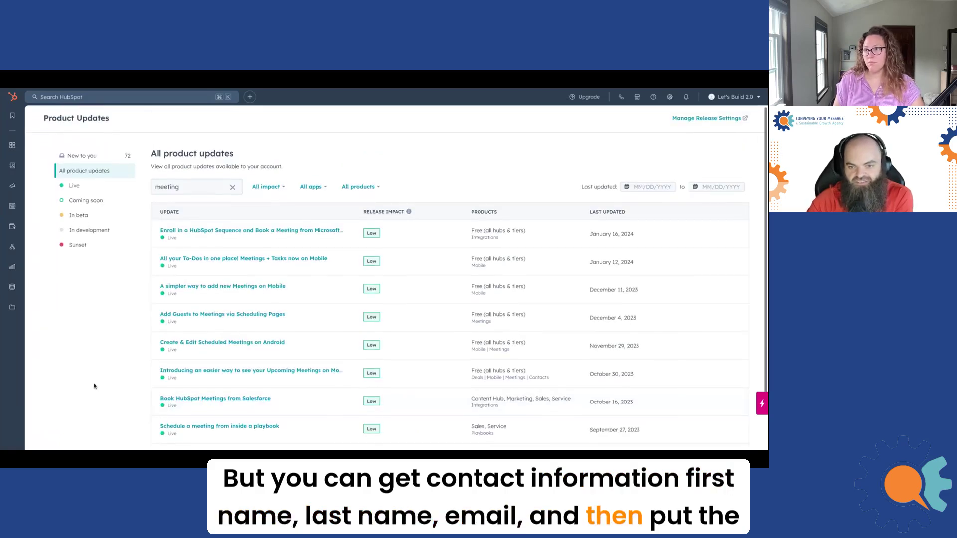
{"action": "scroll", "coordinate": [94, 386], "scroll_direction": "down", "scroll_amount": 1}
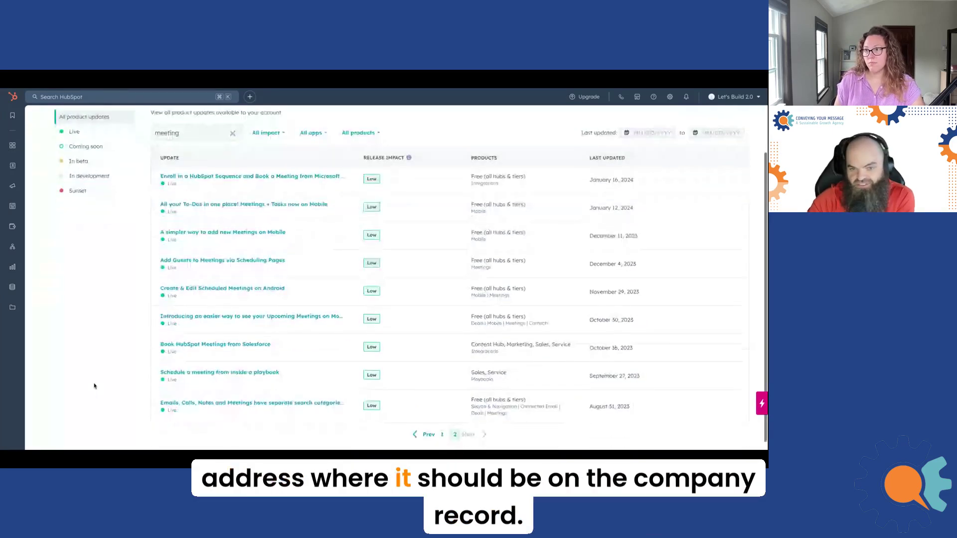
{"action": "scroll", "coordinate": [112, 373], "scroll_direction": "down", "scroll_amount": 1}
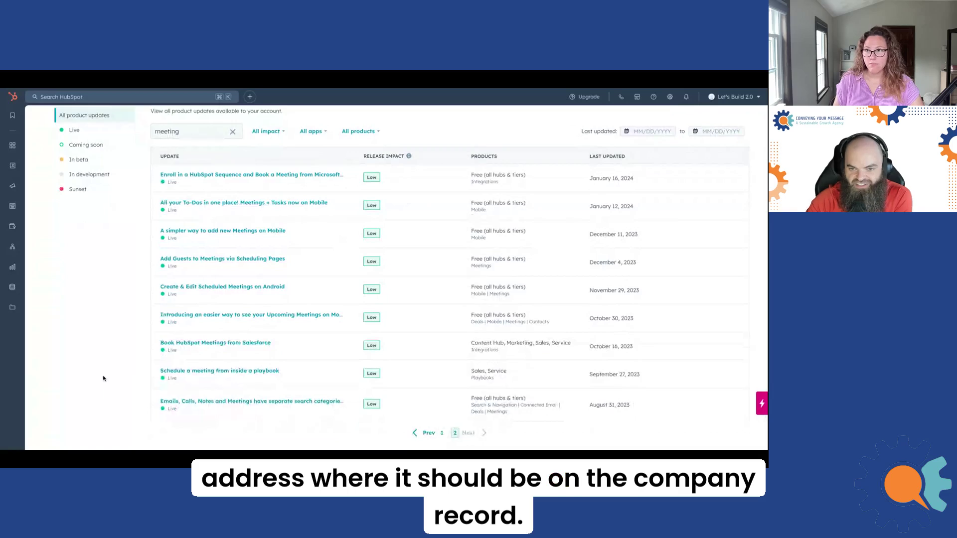
{"action": "scroll", "coordinate": [100, 376], "scroll_direction": "down", "scroll_amount": 1}
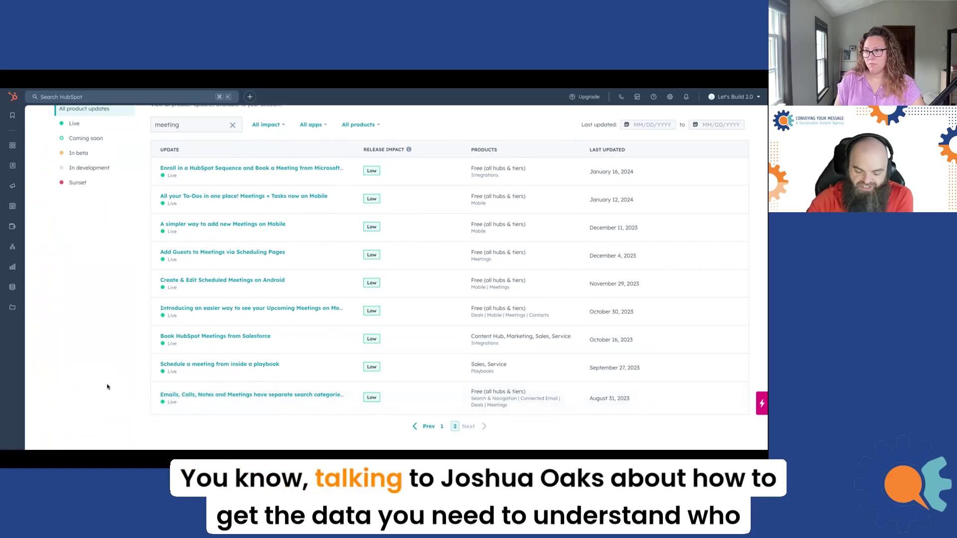
{"action": "scroll", "coordinate": [107, 387], "scroll_direction": "up", "scroll_amount": 1}
{"action": "scroll", "coordinate": [107, 387], "scroll_direction": "up", "scroll_amount": 2}
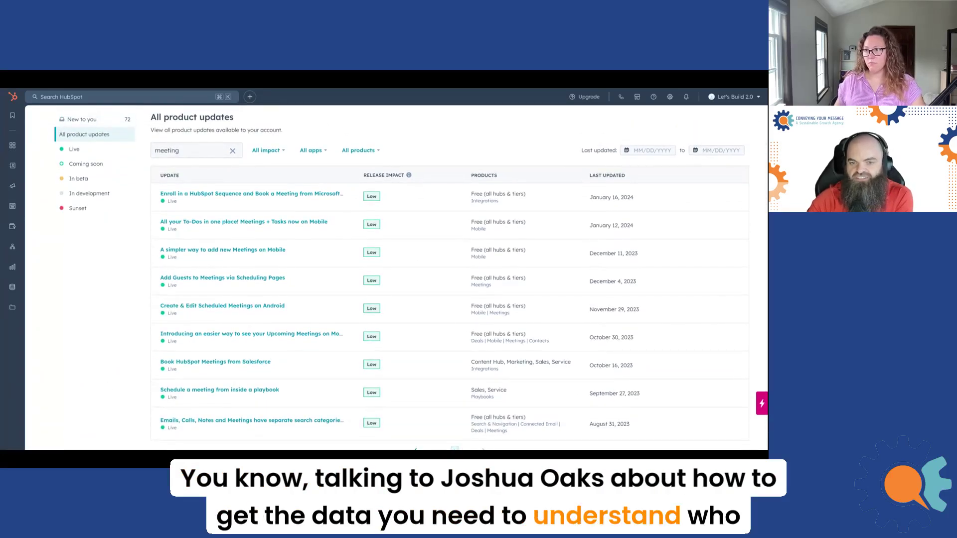
Search all product updates for "redirect", review the matches and clear the search
{"action": "double_click", "coordinate": [220, 150]}
{"action": "type", "text": "redirect"}
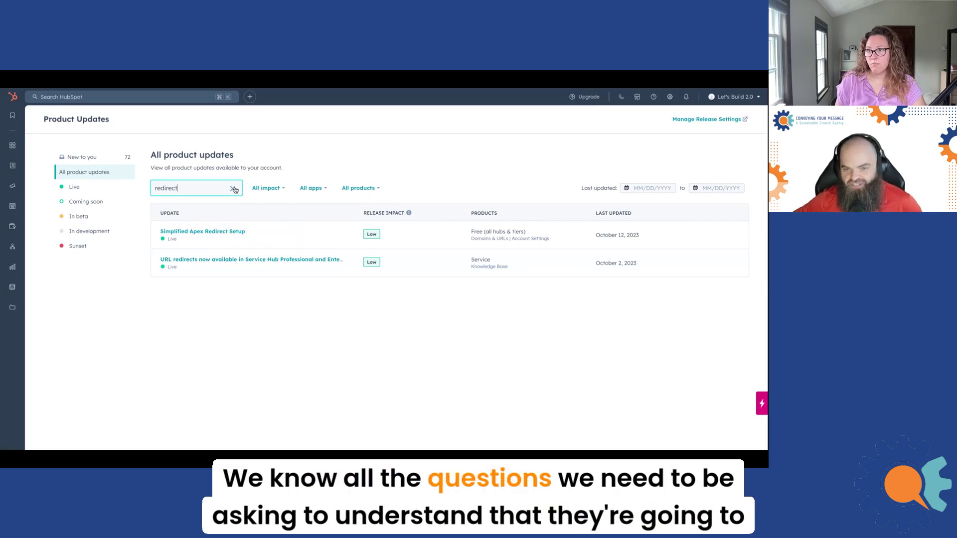
{"action": "left_click", "coordinate": [233, 189]}
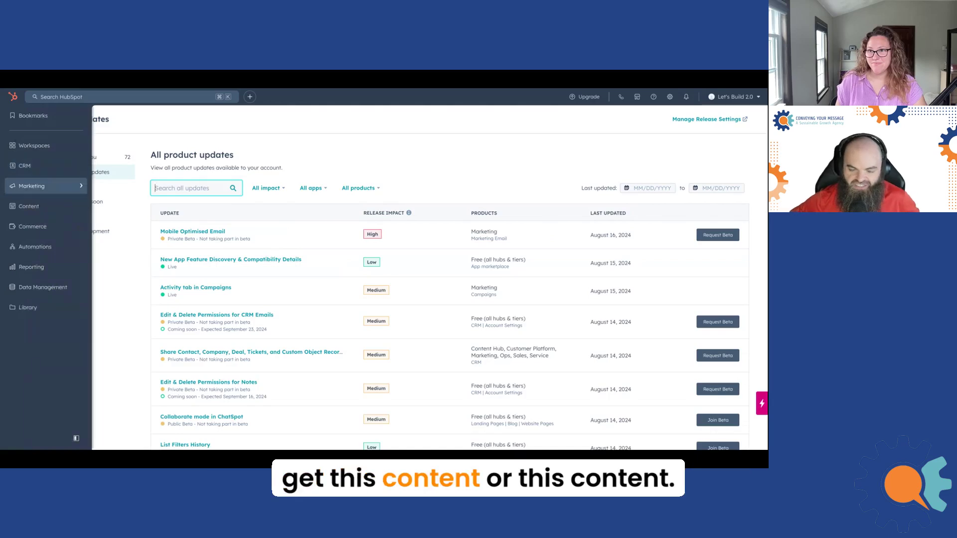
Search all product updates for "form" and look through all four pages of matching updates
{"action": "mouse_move", "coordinate": [45, 186]}
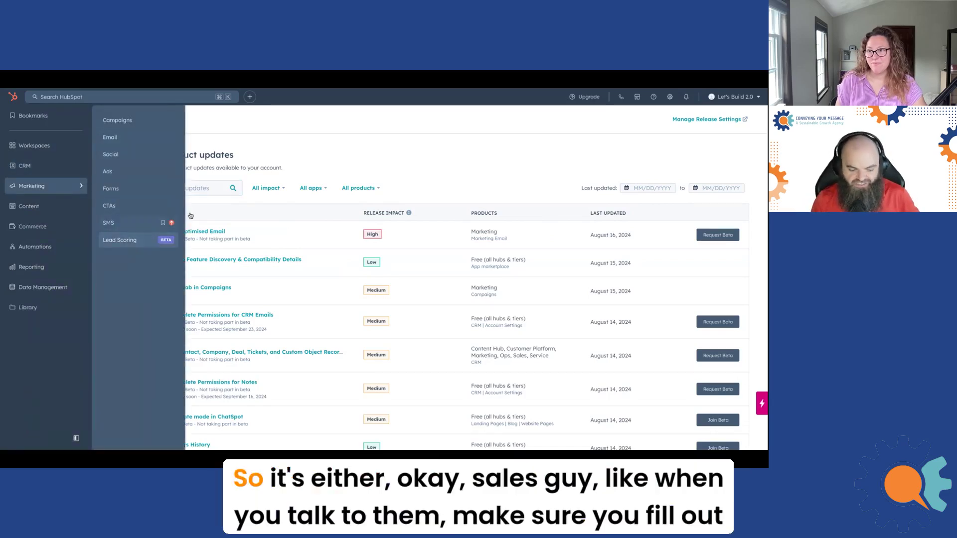
{"action": "left_click", "coordinate": [194, 188]}
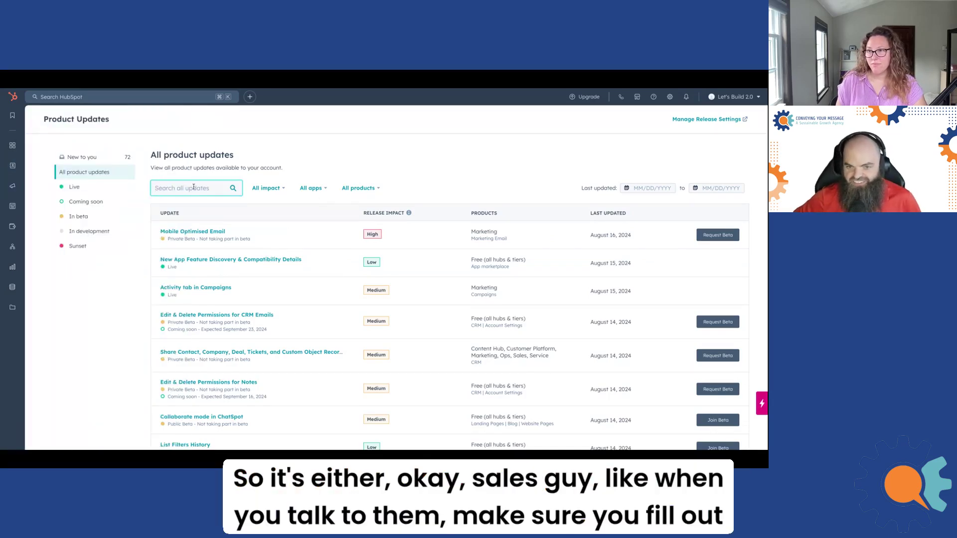
{"action": "type", "text": "form"}
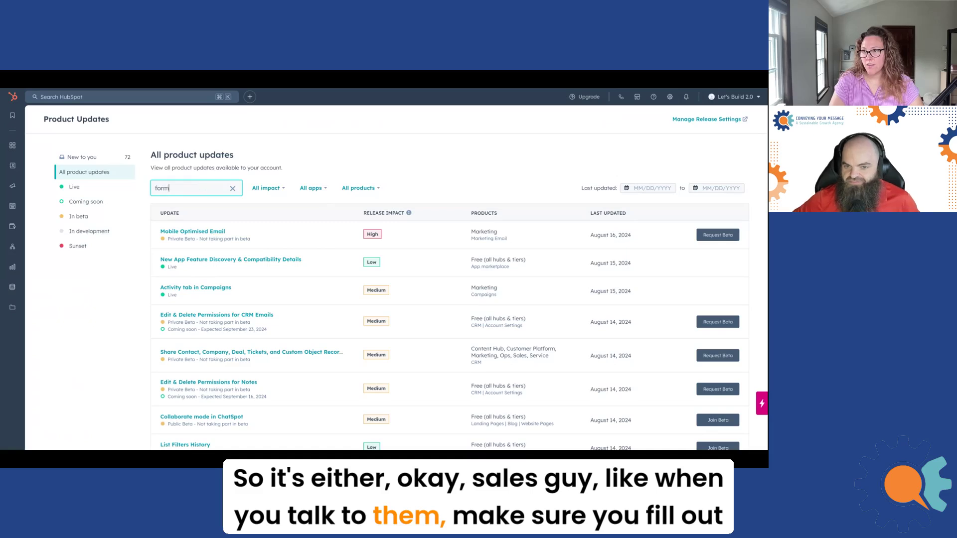
{"action": "scroll", "coordinate": [265, 337], "scroll_direction": "down", "scroll_amount": 2}
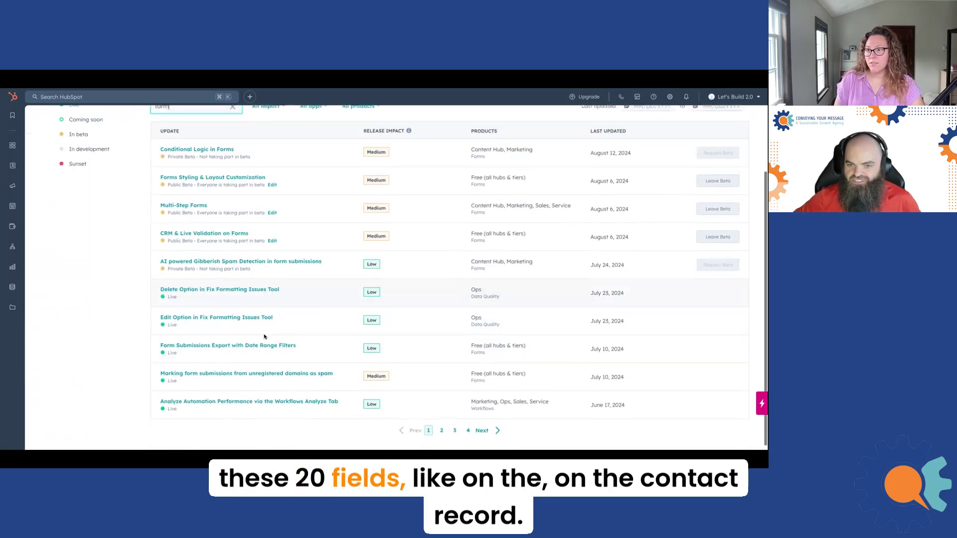
{"action": "left_click", "coordinate": [442, 431]}
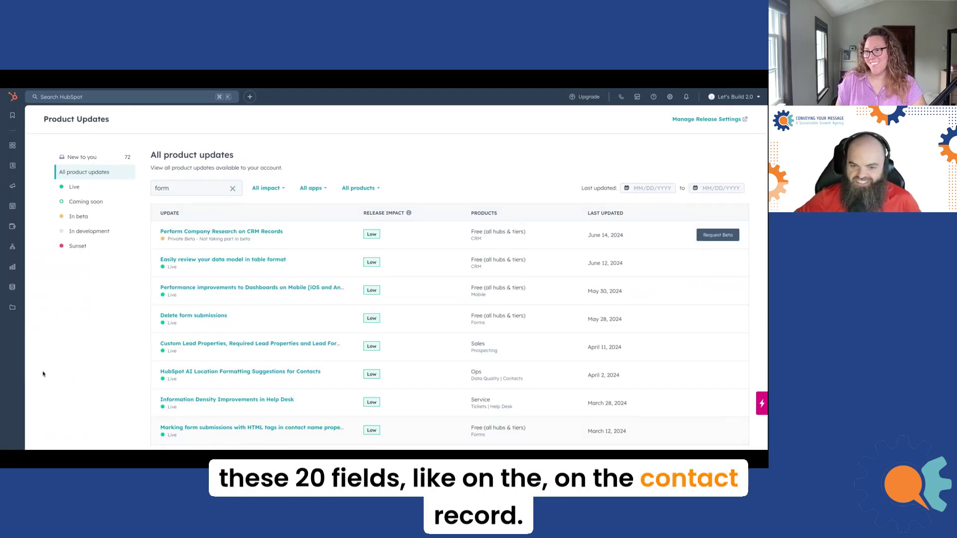
{"action": "scroll", "coordinate": [108, 339], "scroll_direction": "down", "scroll_amount": 1}
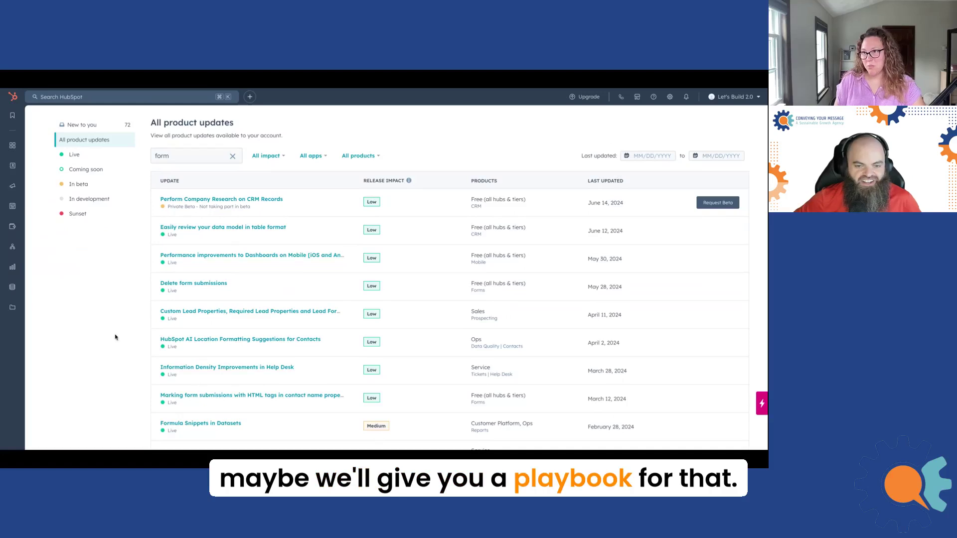
{"action": "scroll", "coordinate": [110, 321], "scroll_direction": "down", "scroll_amount": 1}
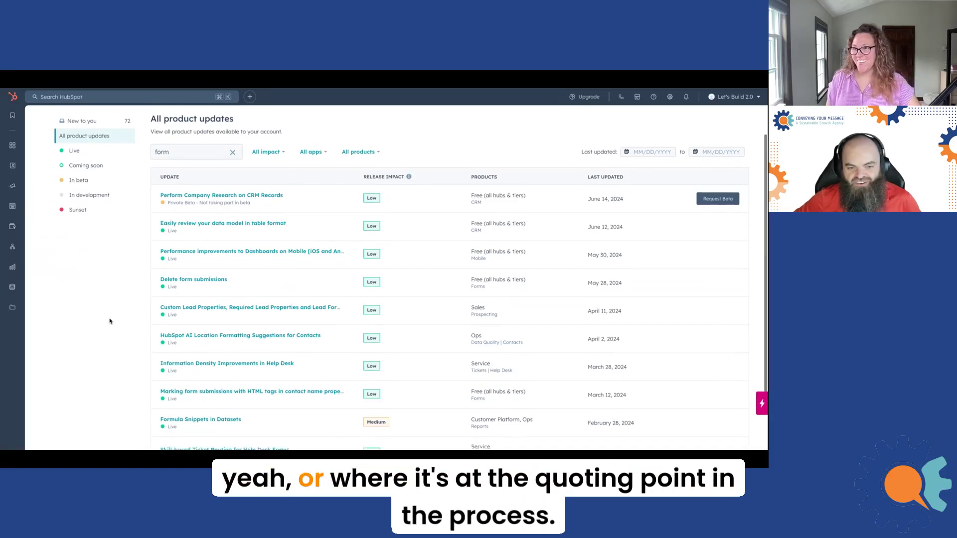
{"action": "scroll", "coordinate": [110, 322], "scroll_direction": "down", "scroll_amount": 1}
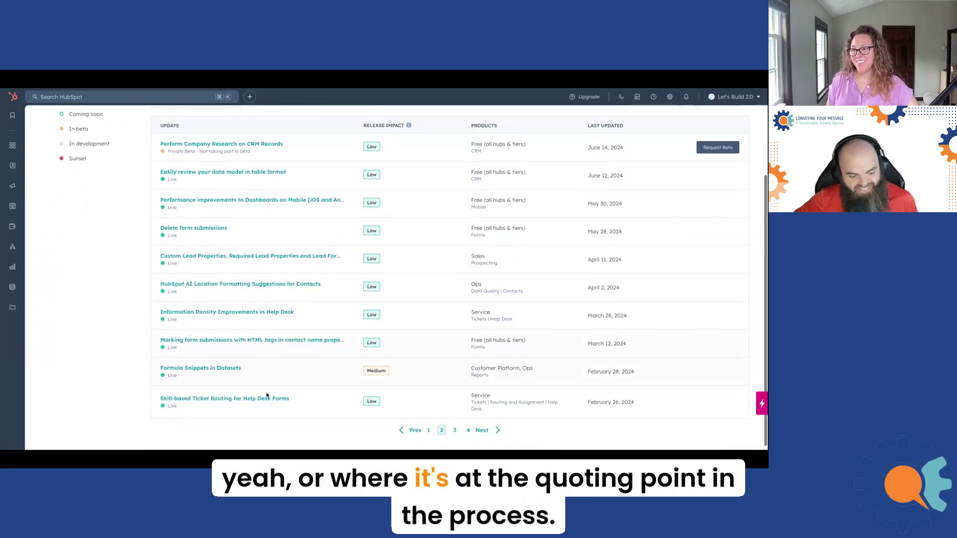
{"action": "left_click", "coordinate": [455, 430]}
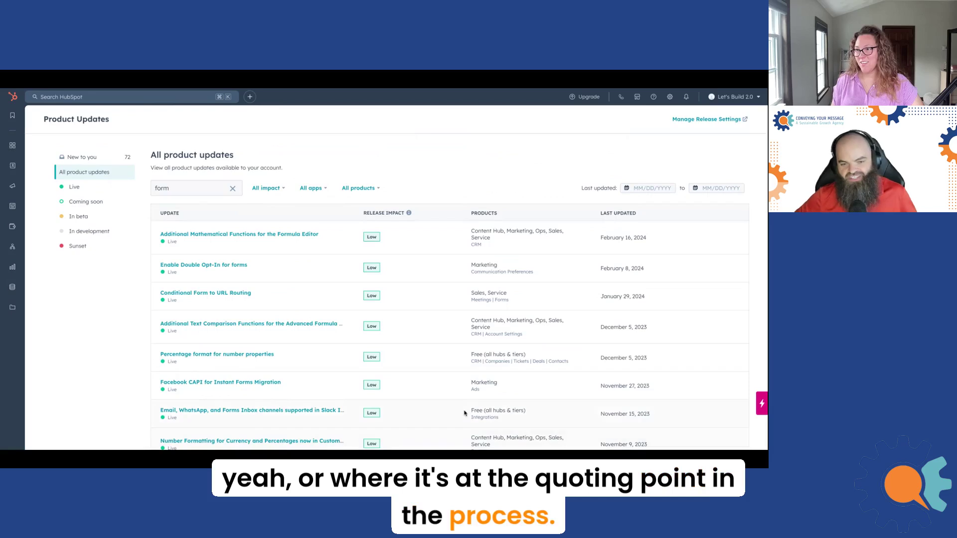
{"action": "scroll", "coordinate": [465, 409], "scroll_direction": "down", "scroll_amount": 3}
{"action": "scroll", "coordinate": [464, 378], "scroll_direction": "down", "scroll_amount": 1}
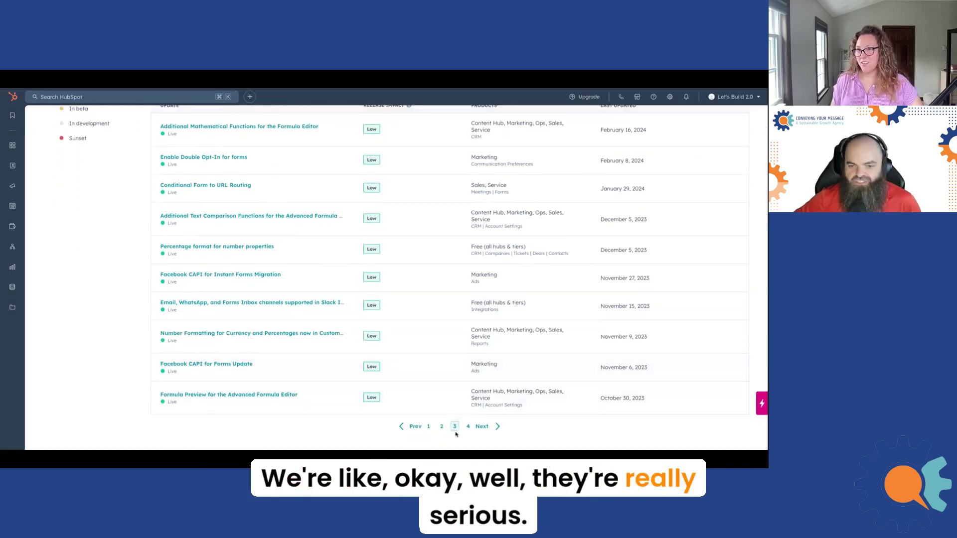
{"action": "left_click", "coordinate": [468, 427]}
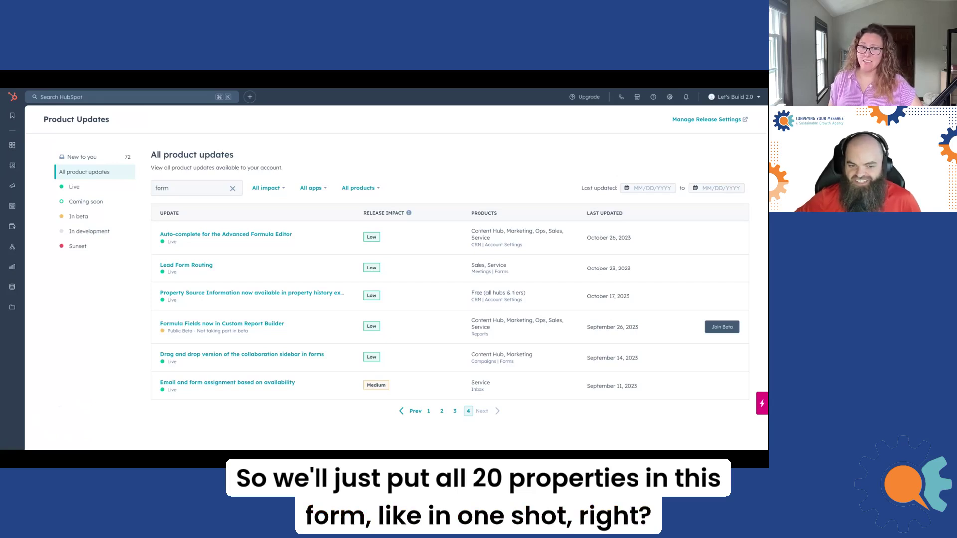
Show only the updates that are in beta, search them for "redirect" and clear the search
{"action": "left_click", "coordinate": [88, 218]}
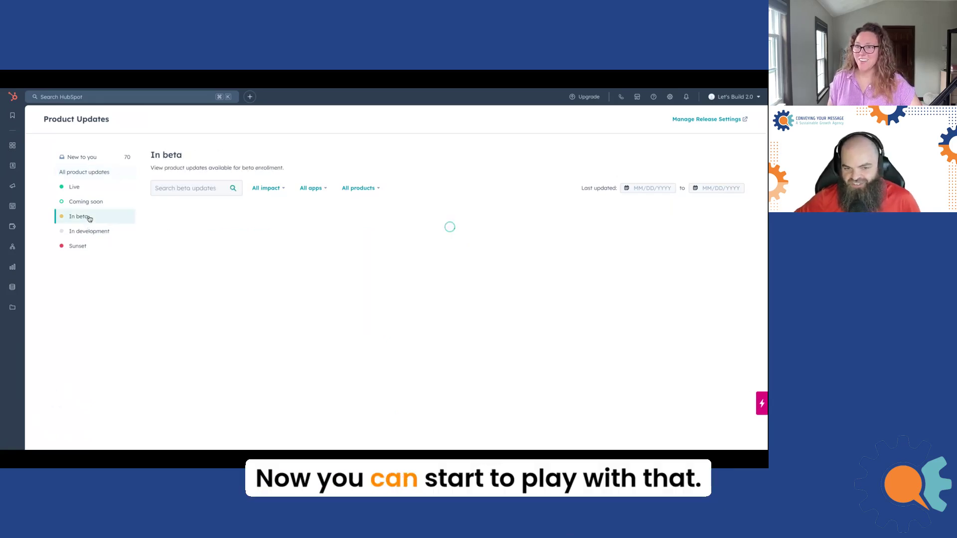
{"action": "scroll", "coordinate": [300, 263], "scroll_direction": "down", "scroll_amount": 1}
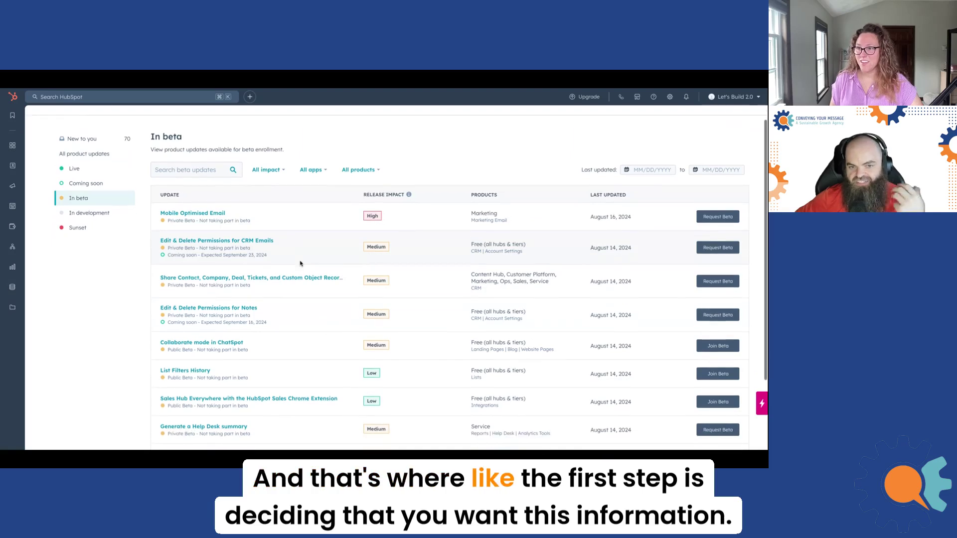
{"action": "scroll", "coordinate": [300, 263], "scroll_direction": "down", "scroll_amount": 2}
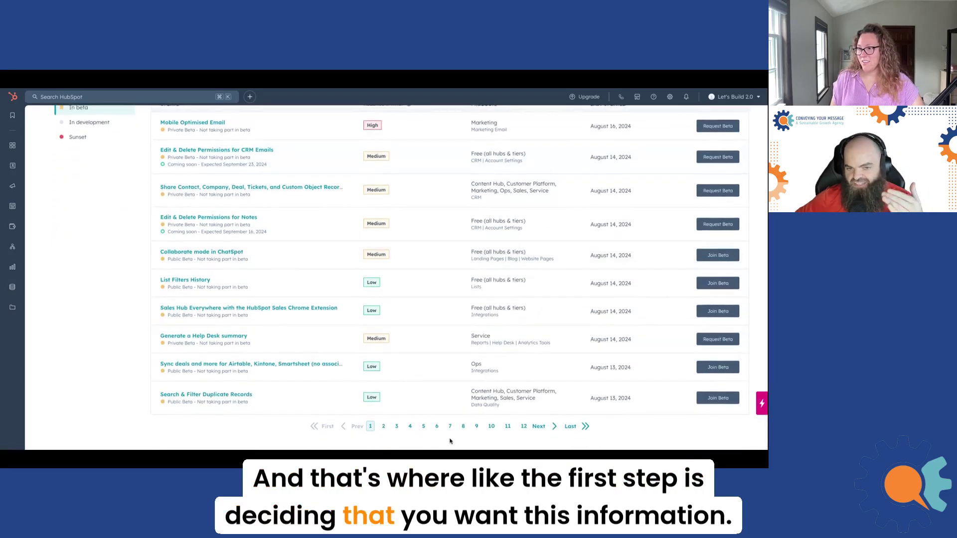
{"action": "scroll", "coordinate": [450, 441], "scroll_direction": "up", "scroll_amount": 3}
{"action": "left_click", "coordinate": [177, 188]}
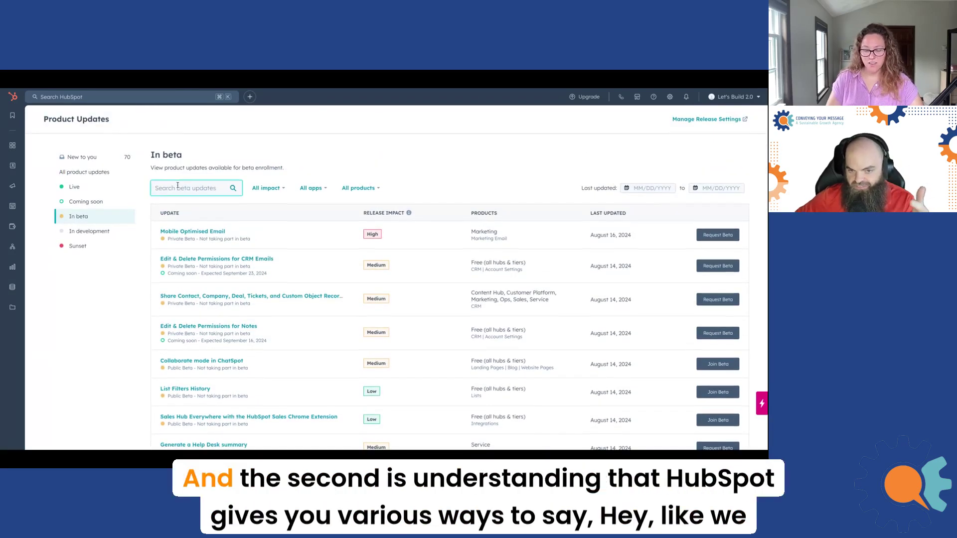
{"action": "type", "text": "redirect"}
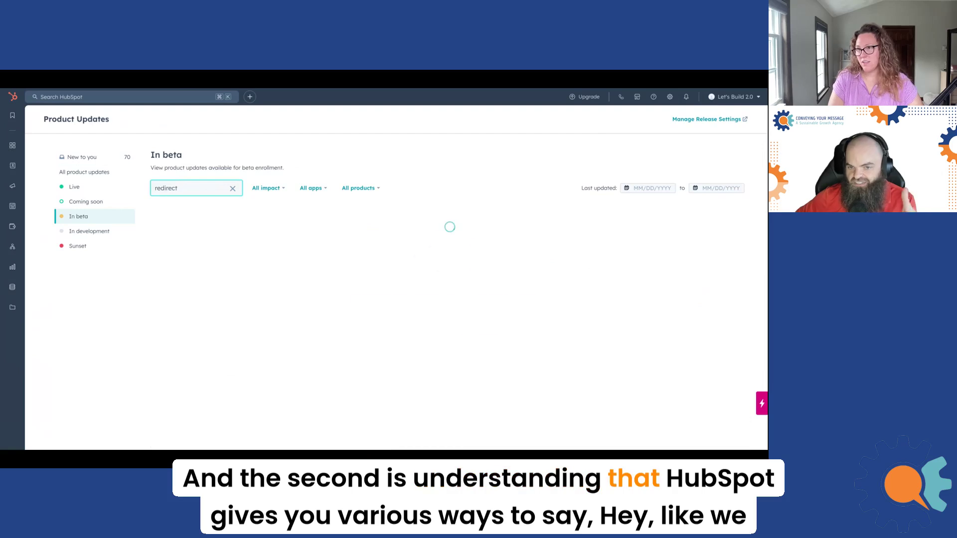
{"action": "key", "text": "BackSpace"}
{"action": "key", "text": "BackSpace"}
{"action": "key", "text": "BackSpace"}
{"action": "key", "text": "BackSpace"}
{"action": "key", "text": "BackSpace"}
{"action": "key", "text": "BackSpace"}
{"action": "key", "text": "BackSpace"}
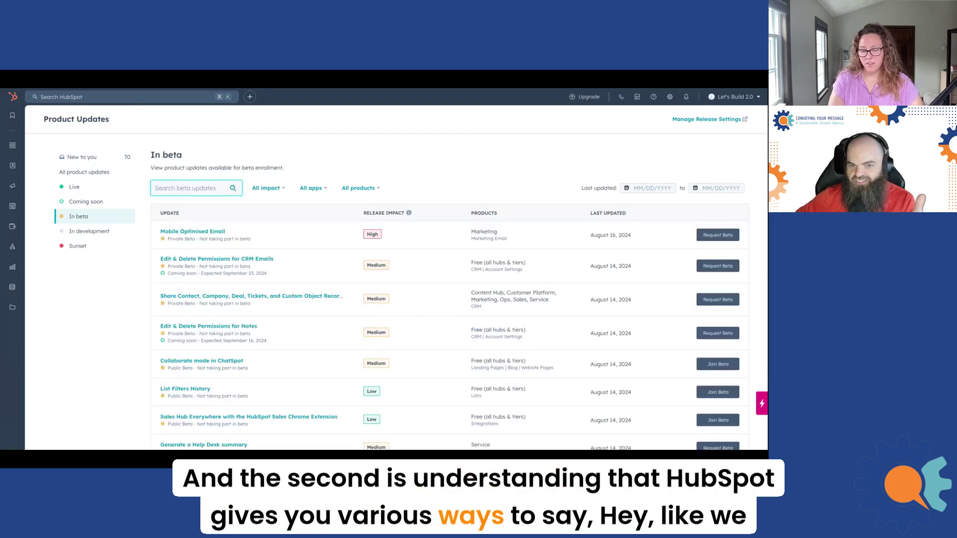
Search the beta updates for "meeting", review the matches and clear the search
{"action": "type", "text": "meeting"}
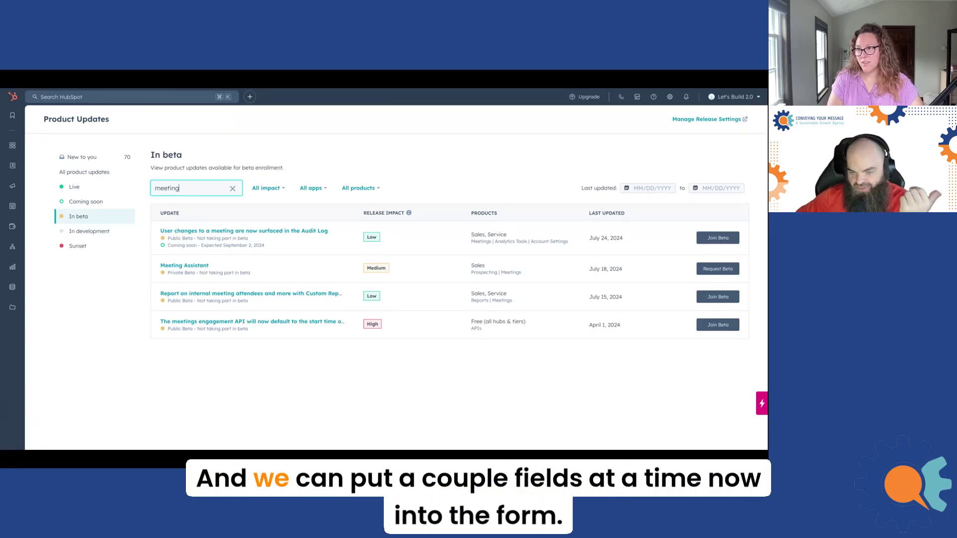
{"action": "key", "text": "BackSpace"}
{"action": "key", "text": "BackSpace"}
{"action": "key", "text": "BackSpace"}
{"action": "key", "text": "BackSpace"}
{"action": "key", "text": "BackSpace"}
{"action": "key", "text": "BackSpace"}
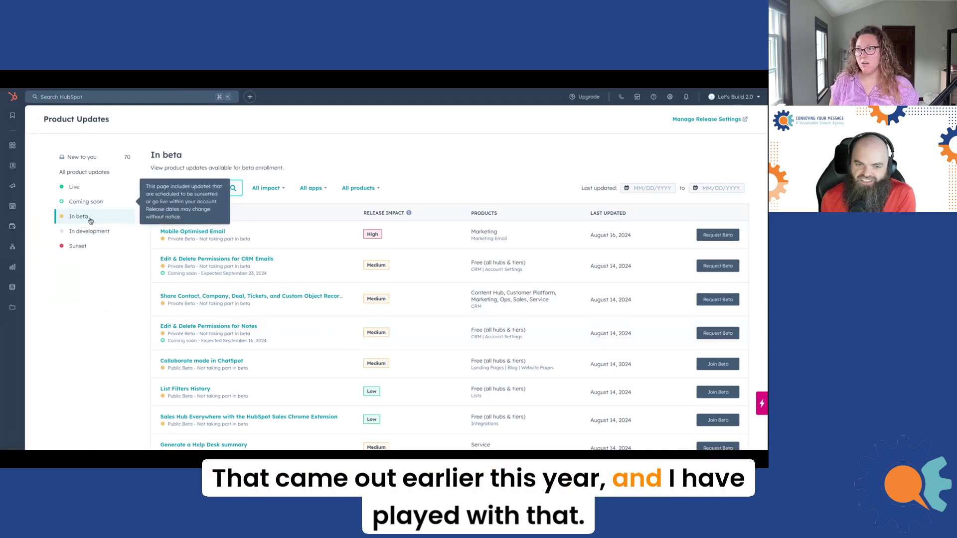
{"action": "mouse_move", "coordinate": [27, 172]}
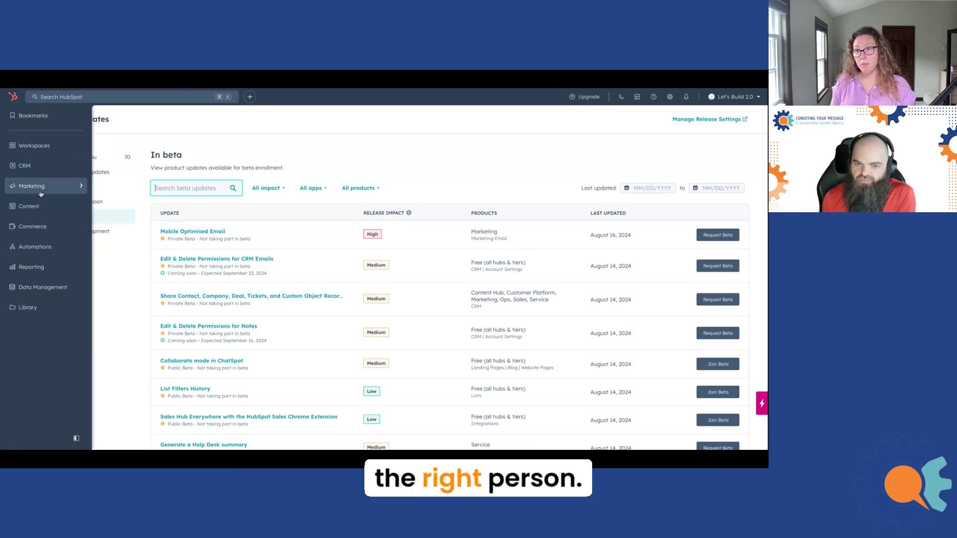
Dismiss the guided tour of the new multi-step form and change the first step's heading to "Tell us about yourself!"
{"action": "mouse_move", "coordinate": [38, 194]}
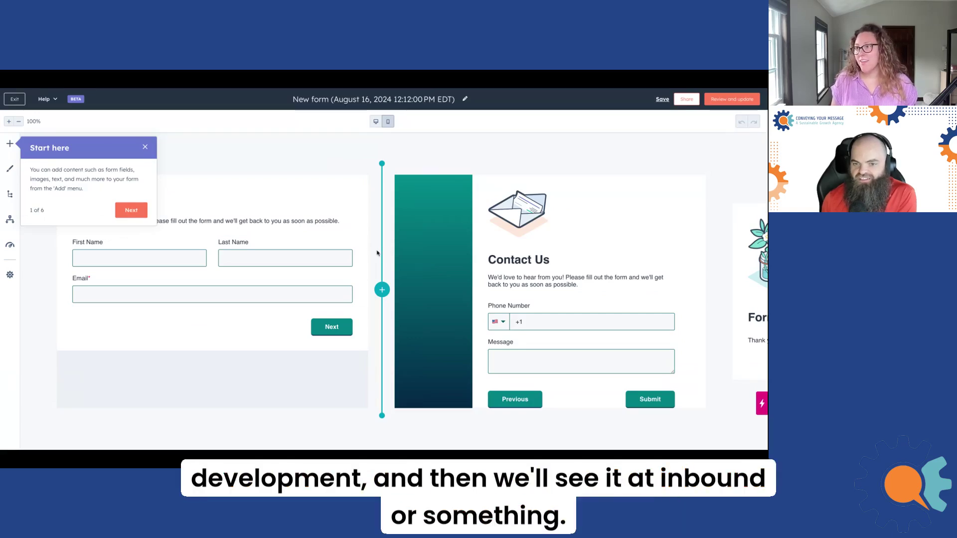
{"action": "left_click", "coordinate": [145, 147]}
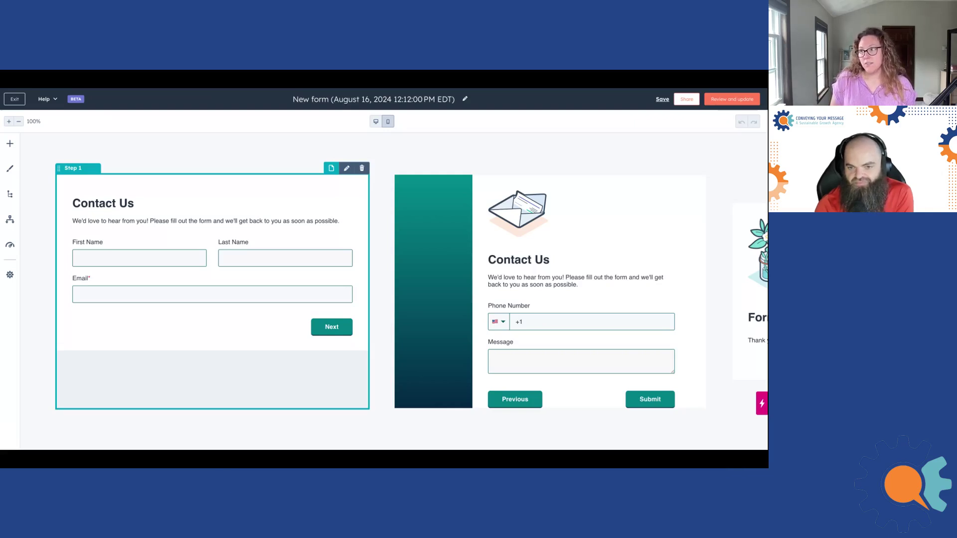
{"action": "left_click_drag", "start_coordinate": [408, 344], "coordinate": [94, 343]}
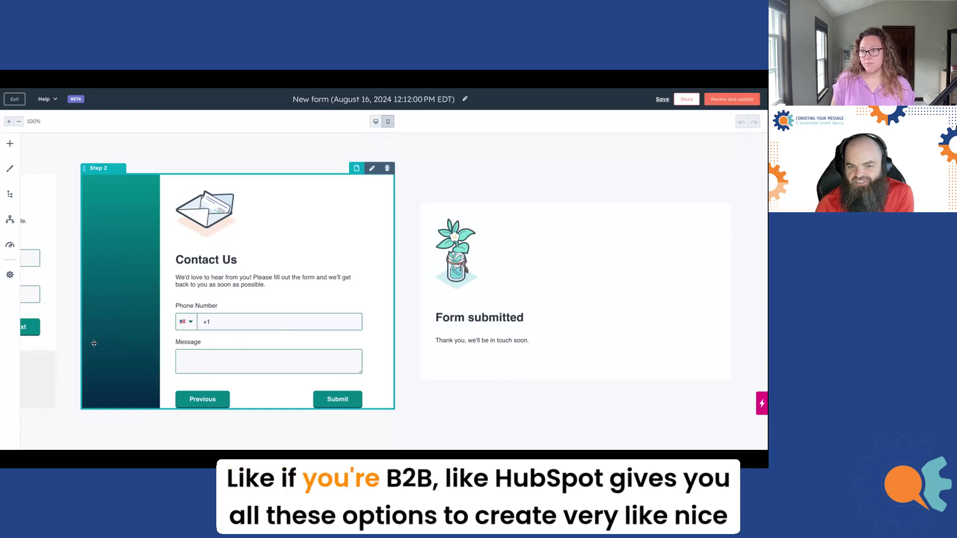
{"action": "scroll", "coordinate": [284, 308], "scroll_direction": "left", "scroll_amount": 5}
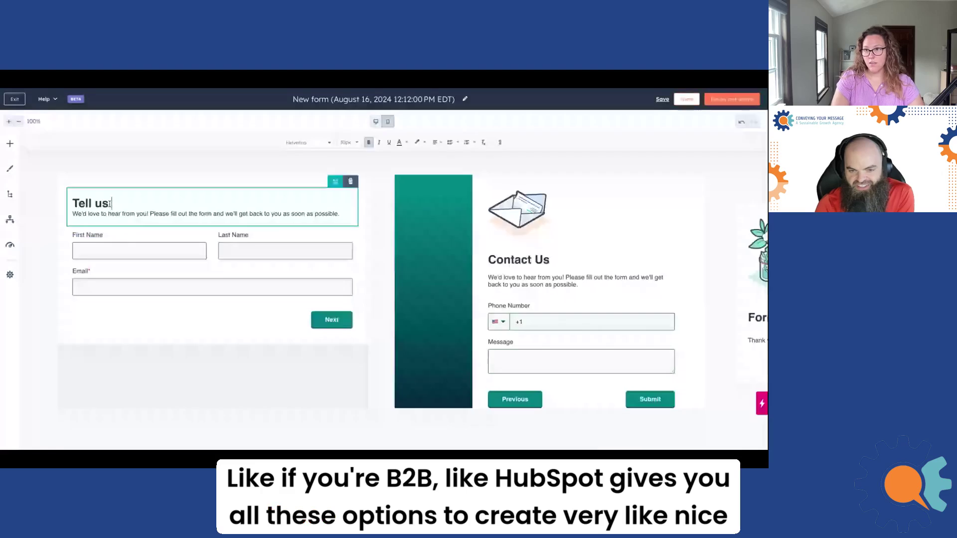
{"action": "type", "text": "about yours"}
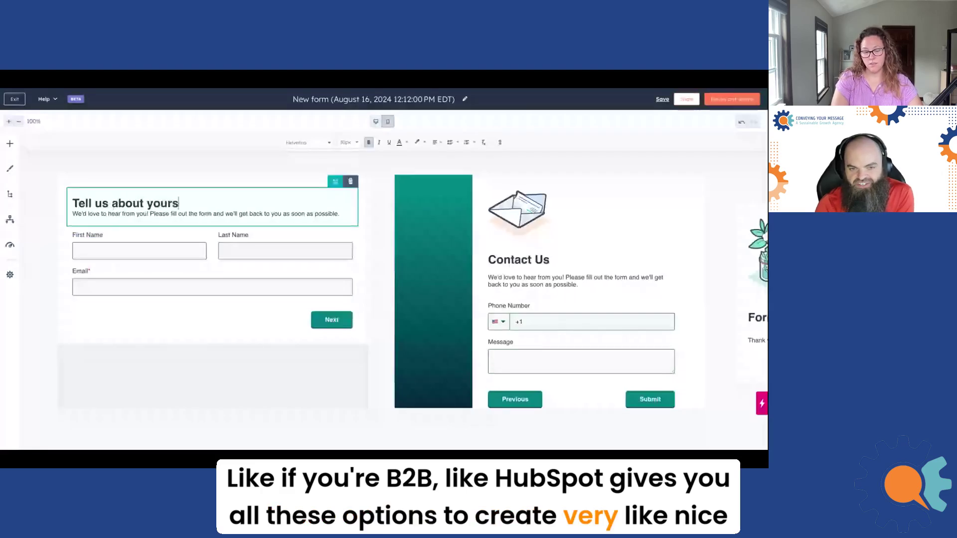
{"action": "type", "text": "elf!"}
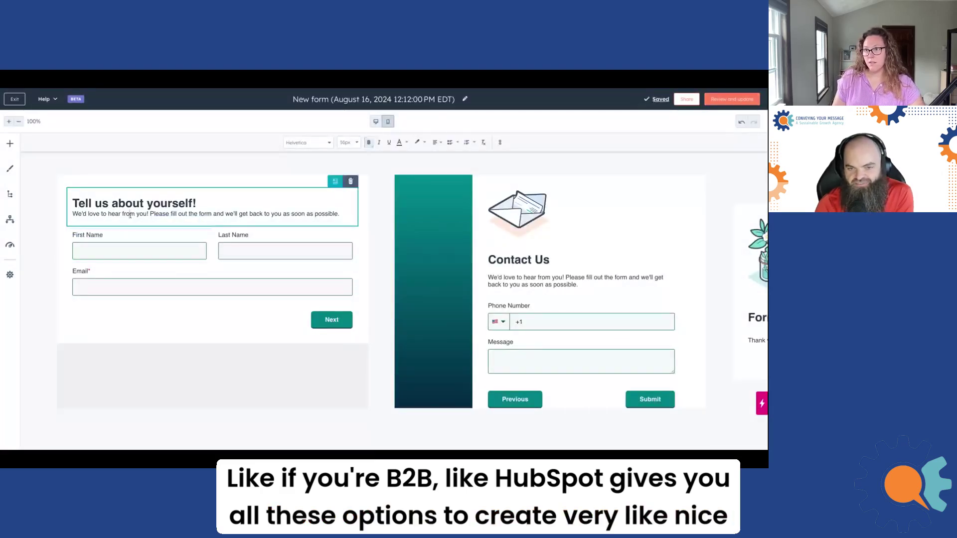
Delete the introductory sentence beneath the first step's heading, keeping the heading's closing exclamation mark
{"action": "double_click", "coordinate": [129, 214]}
{"action": "triple_click", "coordinate": [130, 215]}
{"action": "type", "text": "We"}
{"action": "key", "text": "BackSpace"}
{"action": "key", "text": "BackSpace"}
{"action": "key", "text": "BackSpace"}
{"action": "key", "text": "BackSpace"}
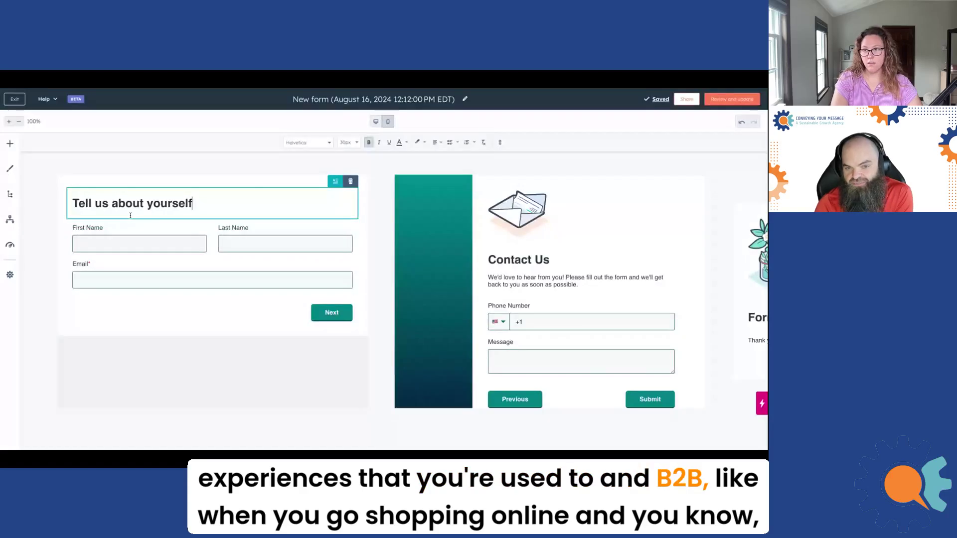
{"action": "type", "text": "!"}
{"action": "left_click", "coordinate": [89, 330]}
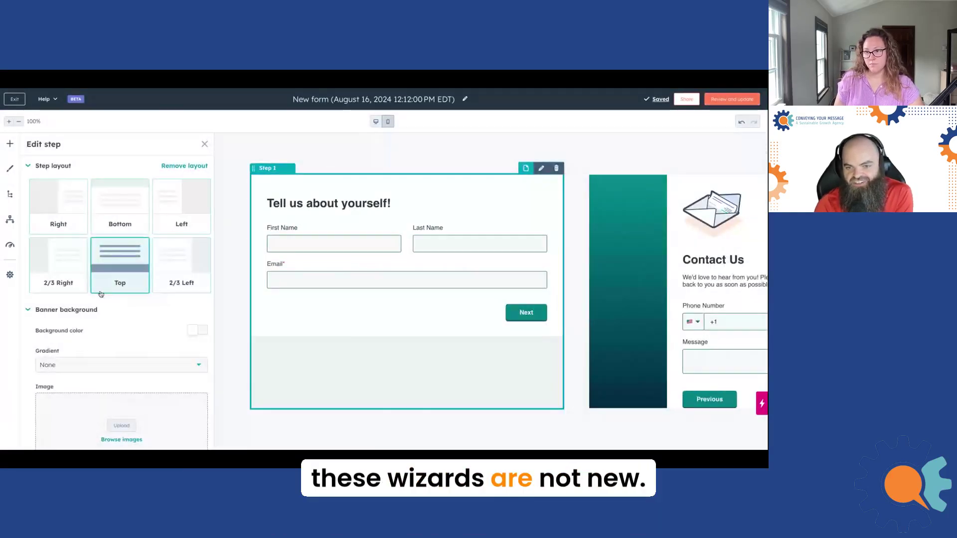
Add a multi-line text field below Email in the first form step and label it "Full street address"
{"action": "left_click", "coordinate": [9, 144]}
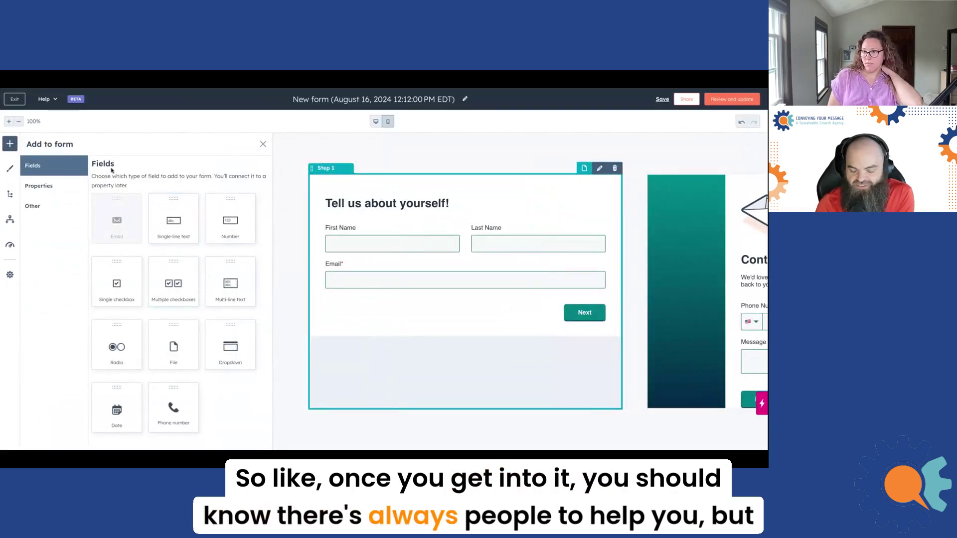
{"action": "left_click", "coordinate": [69, 186]}
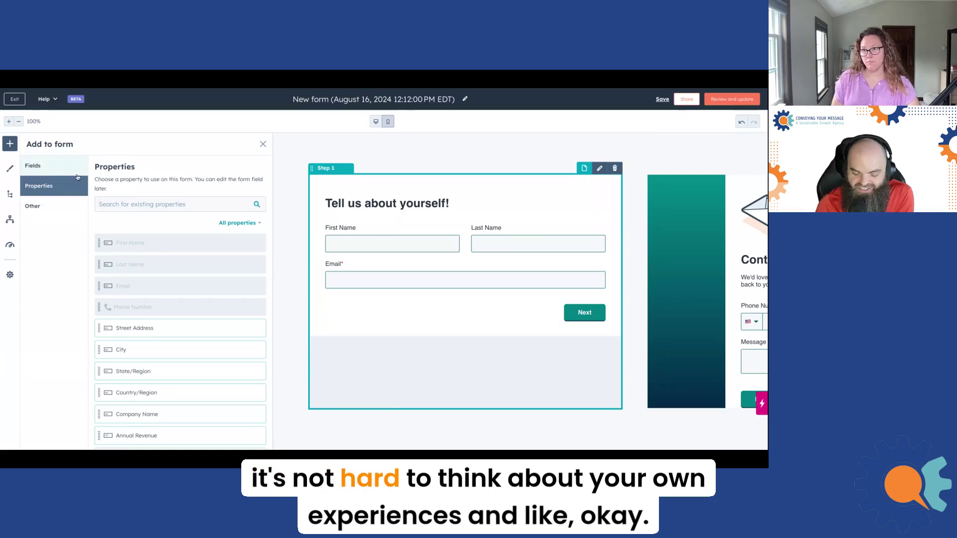
{"action": "left_click", "coordinate": [37, 166]}
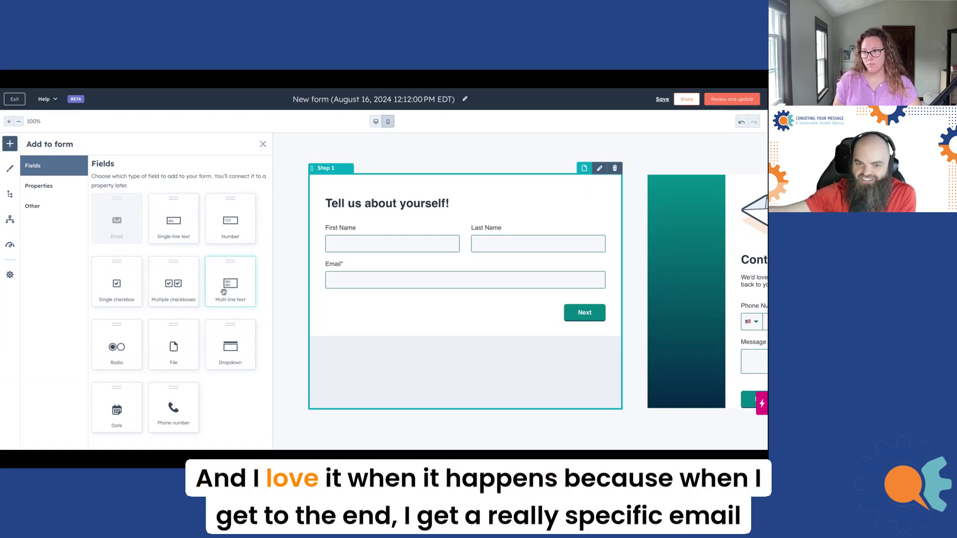
{"action": "left_click_drag", "start_coordinate": [224, 292], "coordinate": [383, 299]}
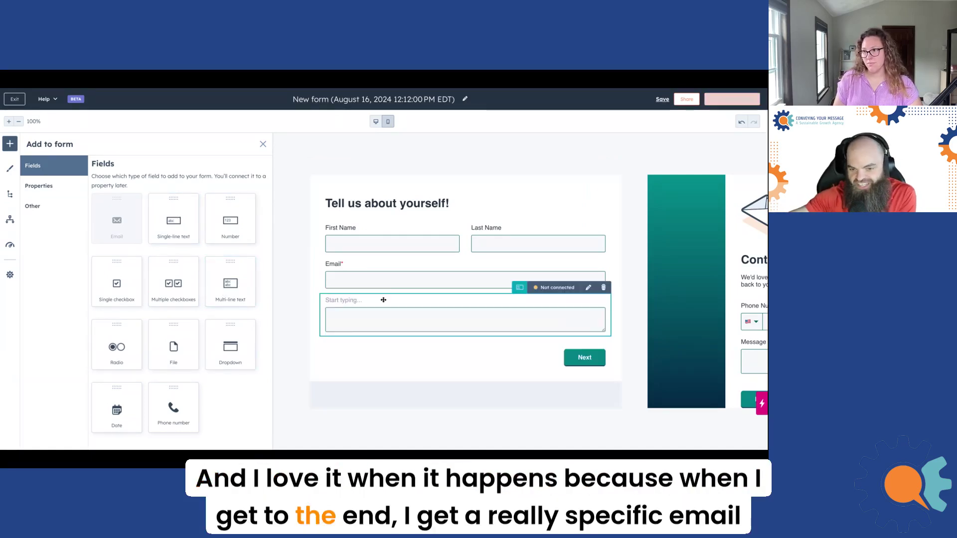
{"action": "left_click", "coordinate": [351, 299]}
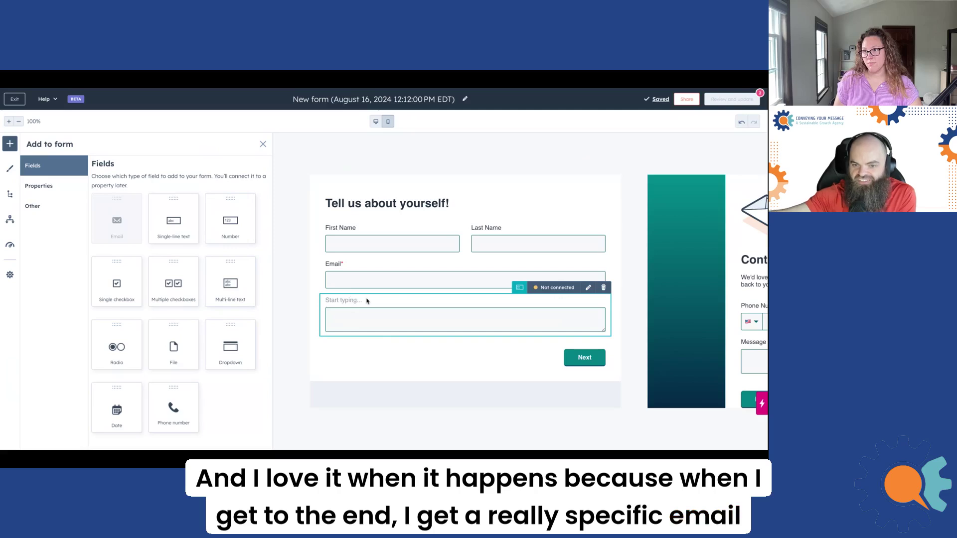
{"action": "type", "text": "Full srte"}
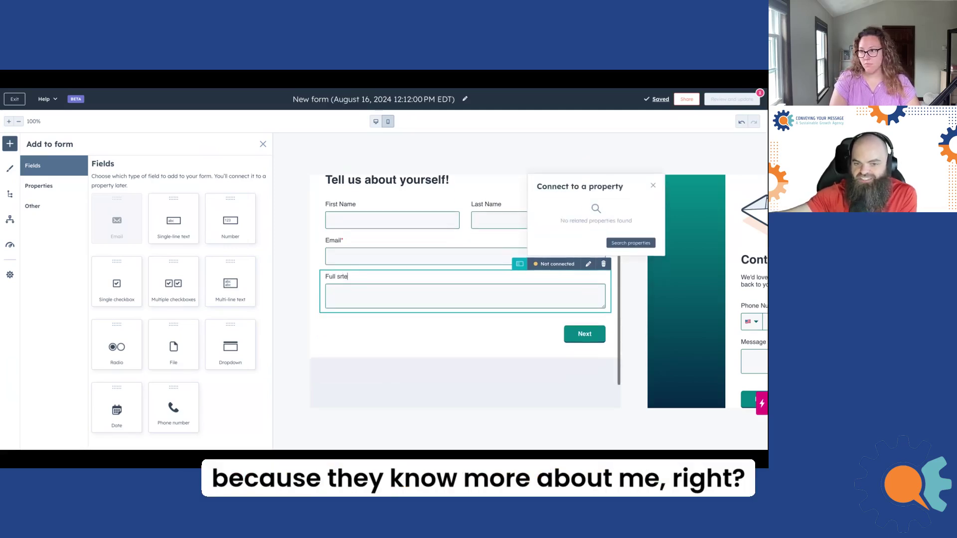
{"action": "key", "text": "BackSpace"}
{"action": "type", "text": "treet address"}
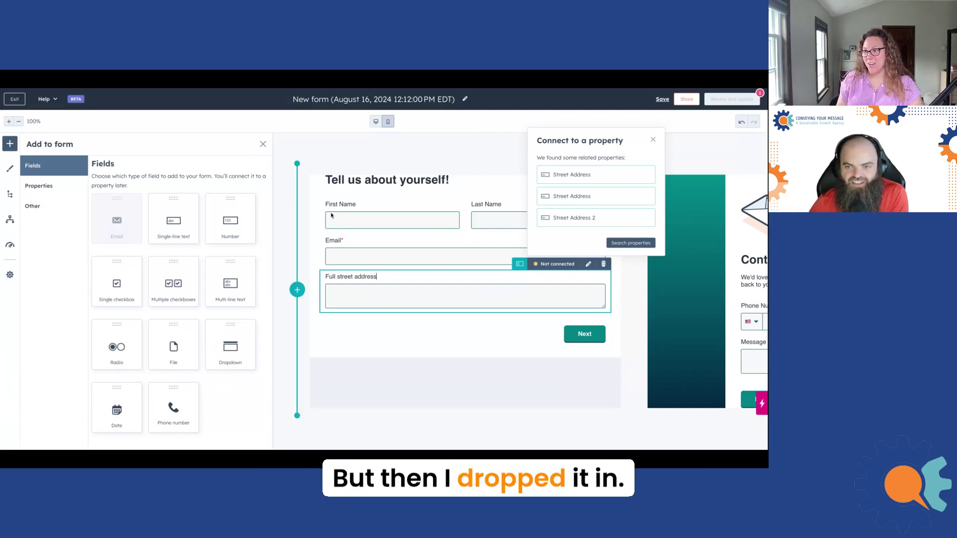
Inspect the suggested properties for the Full street address field and open its settings to look through the property search and field options
{"action": "mouse_move", "coordinate": [592, 176]}
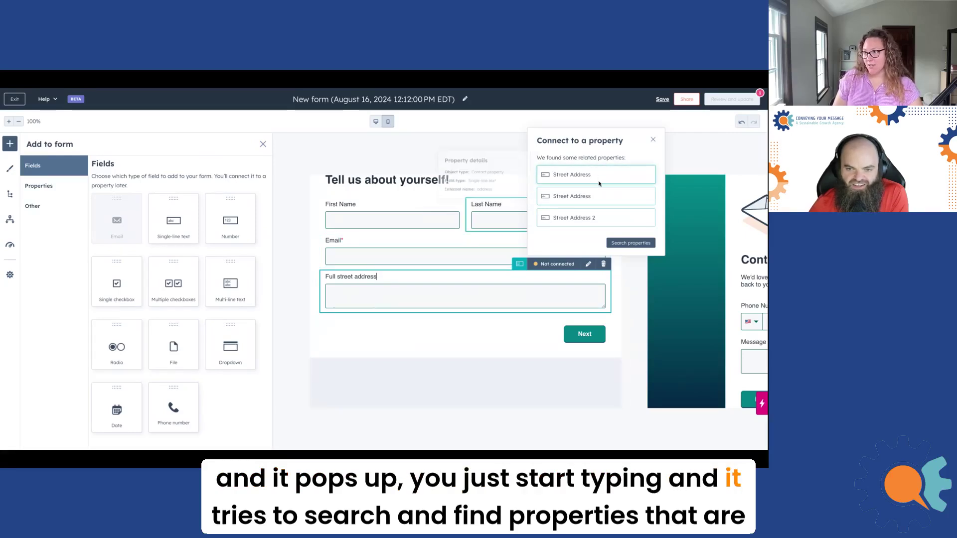
{"action": "mouse_move", "coordinate": [588, 219]}
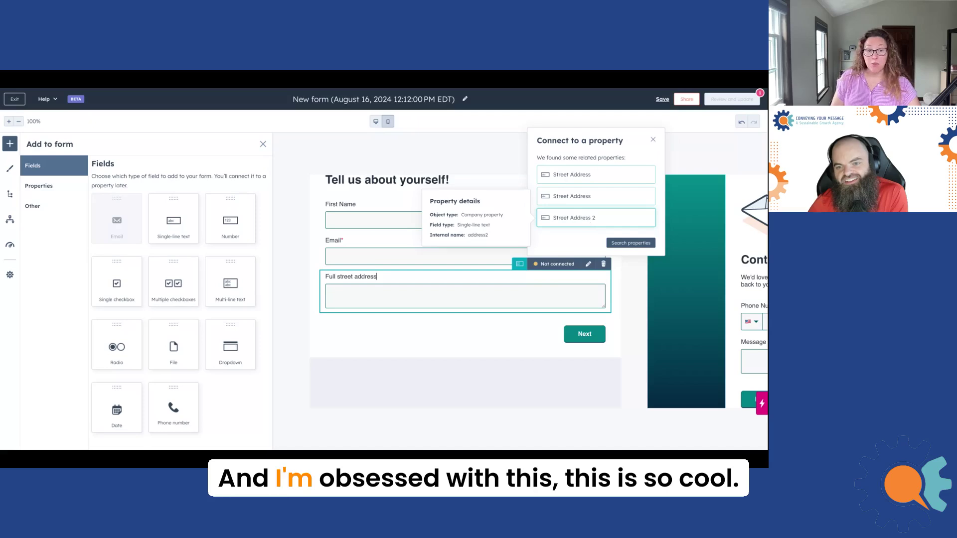
{"action": "left_click", "coordinate": [630, 242]}
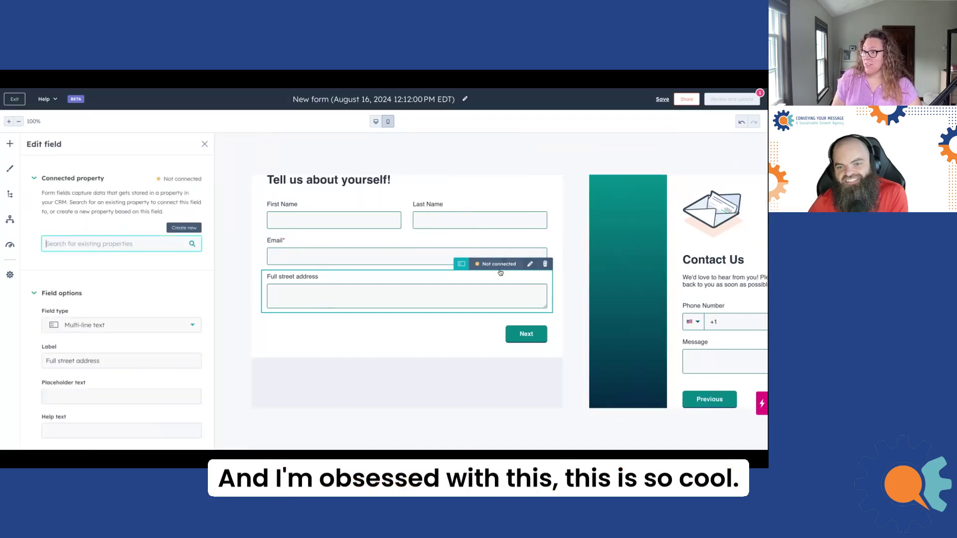
{"action": "mouse_move", "coordinate": [503, 264]}
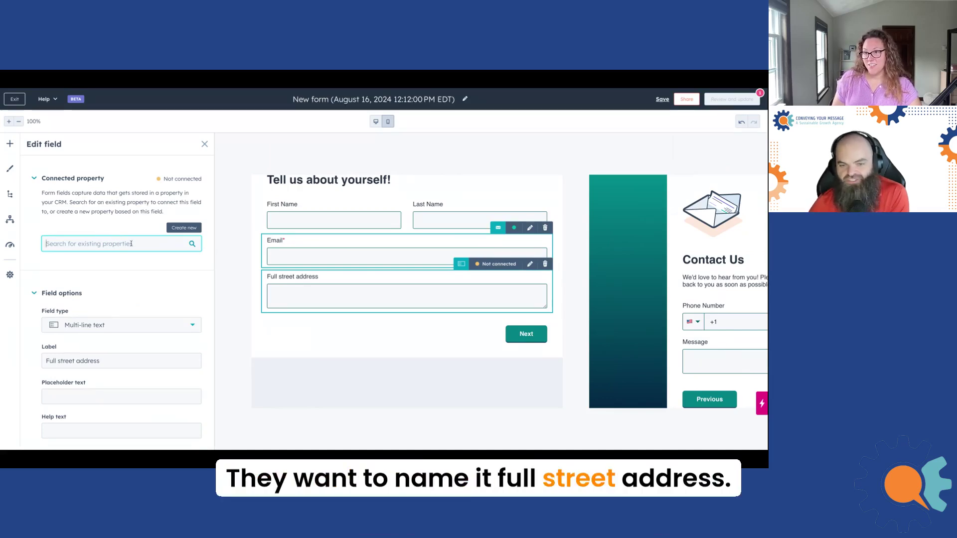
{"action": "scroll", "coordinate": [131, 259], "scroll_direction": "down", "scroll_amount": 3}
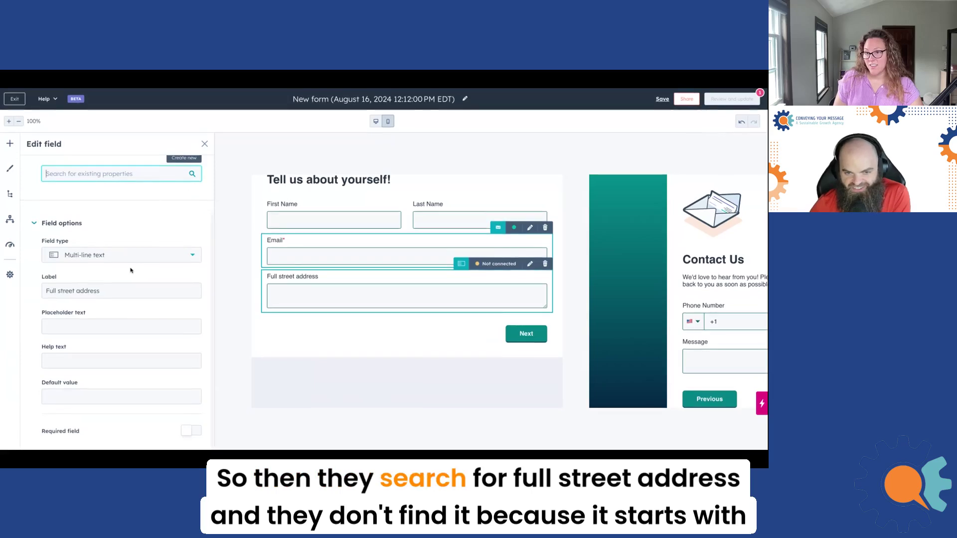
{"action": "scroll", "coordinate": [130, 254], "scroll_direction": "up", "scroll_amount": 3}
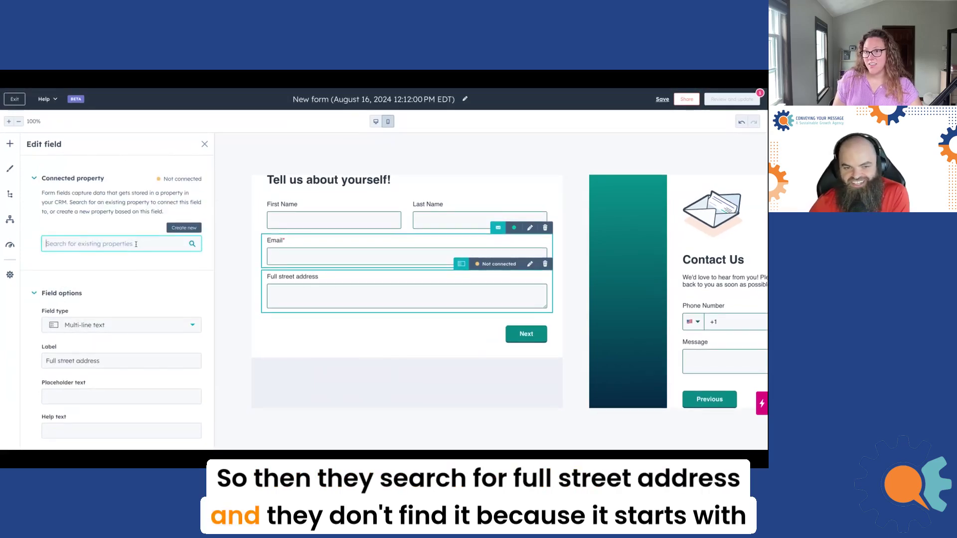
{"action": "type", "text": "Street"}
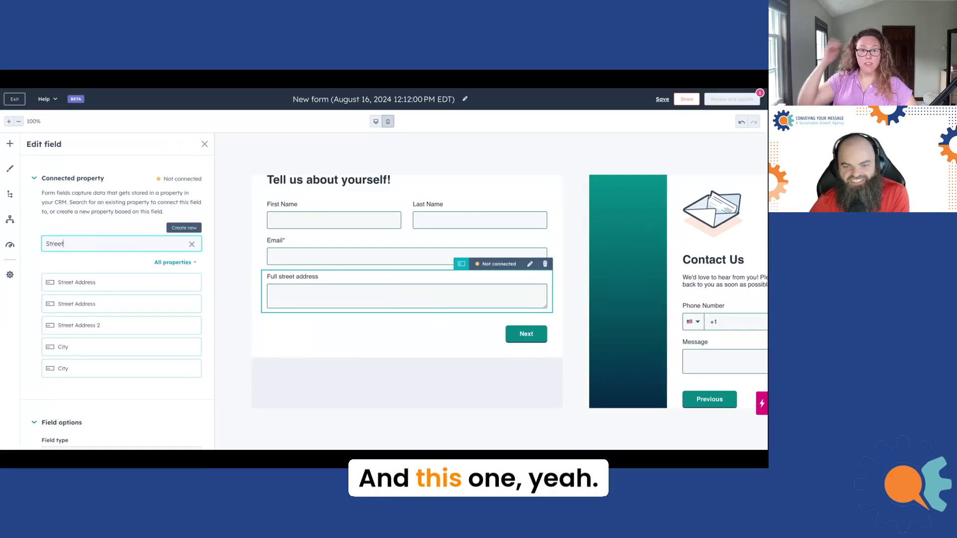
{"action": "left_click", "coordinate": [79, 282]}
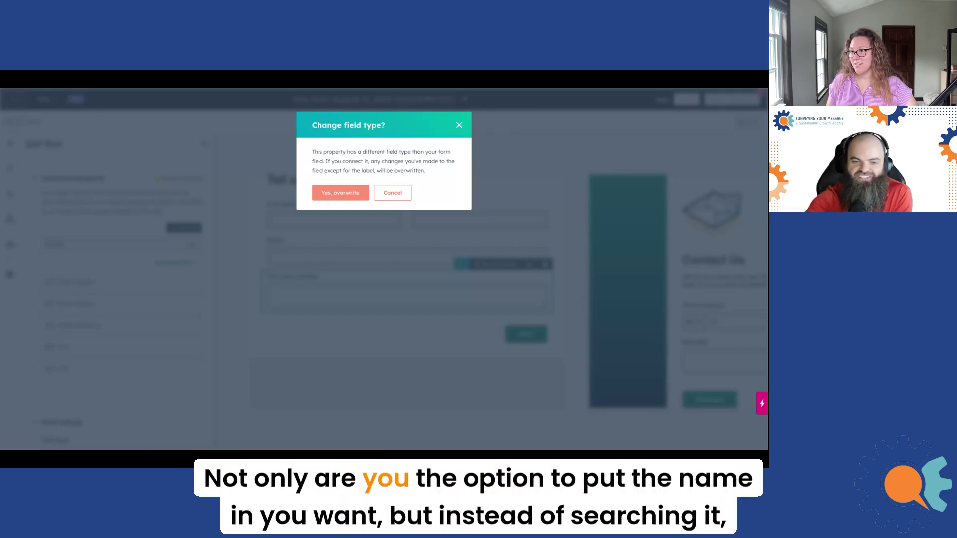
{"action": "left_click", "coordinate": [456, 123]}
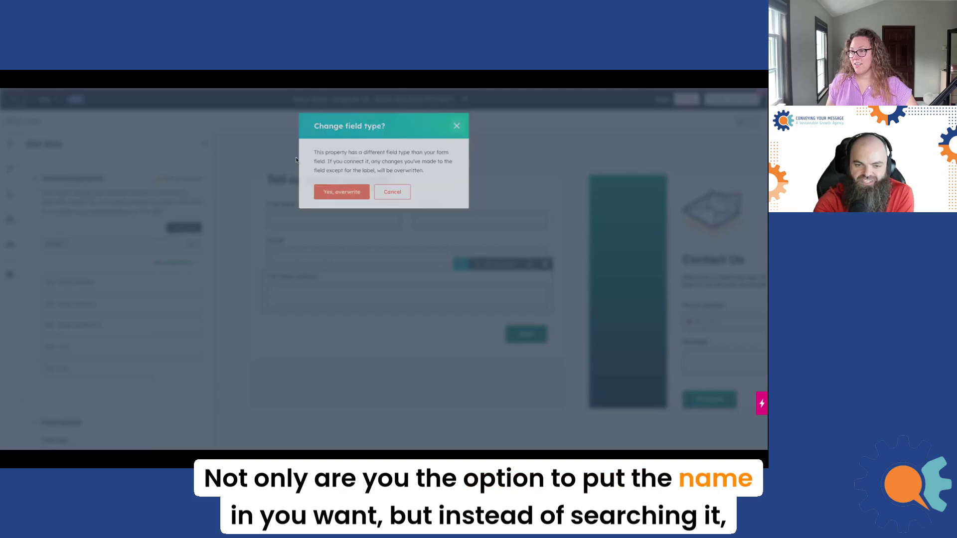
{"action": "scroll", "coordinate": [148, 301], "scroll_direction": "down", "scroll_amount": 5}
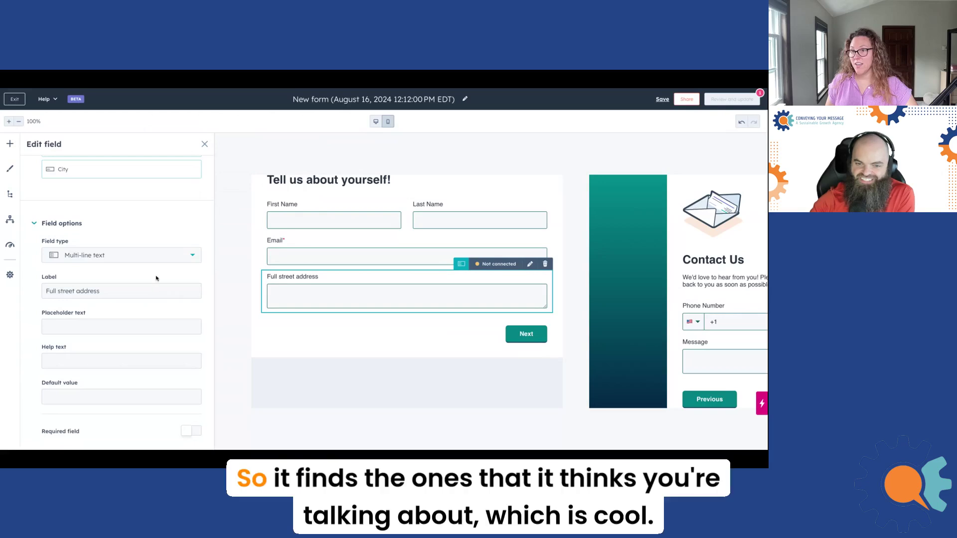
{"action": "scroll", "coordinate": [155, 279], "scroll_direction": "up", "scroll_amount": 1}
{"action": "scroll", "coordinate": [156, 278], "scroll_direction": "up", "scroll_amount": 5}
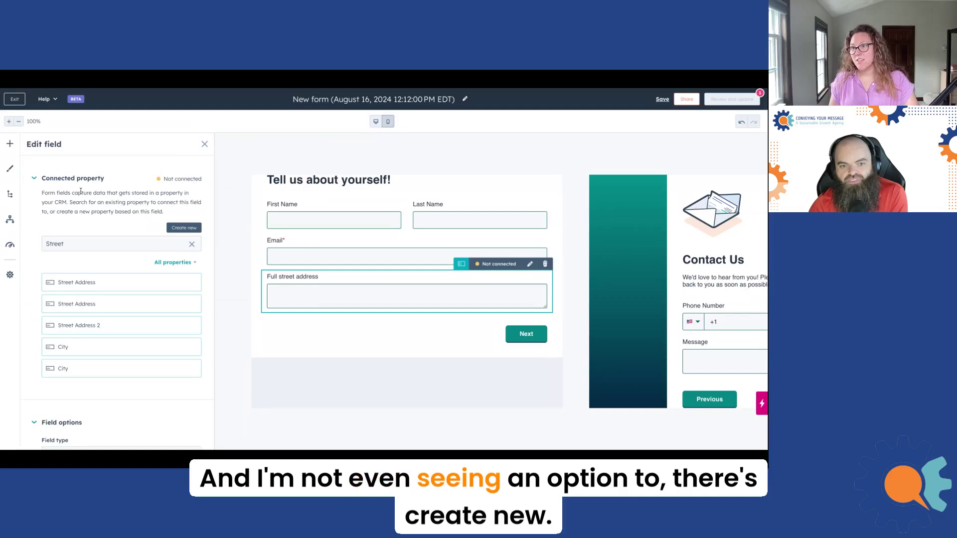
{"action": "left_click", "coordinate": [192, 245]}
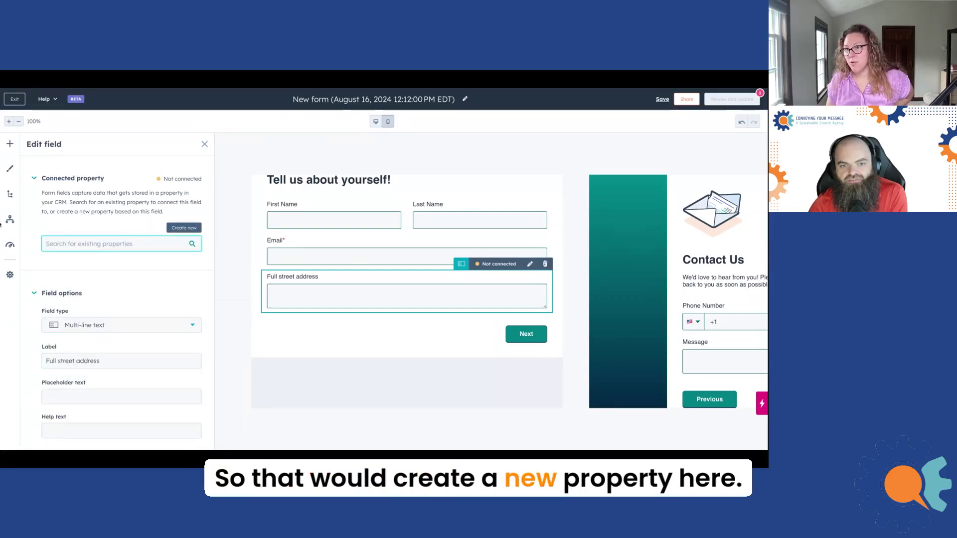
{"action": "left_click", "coordinate": [49, 166]}
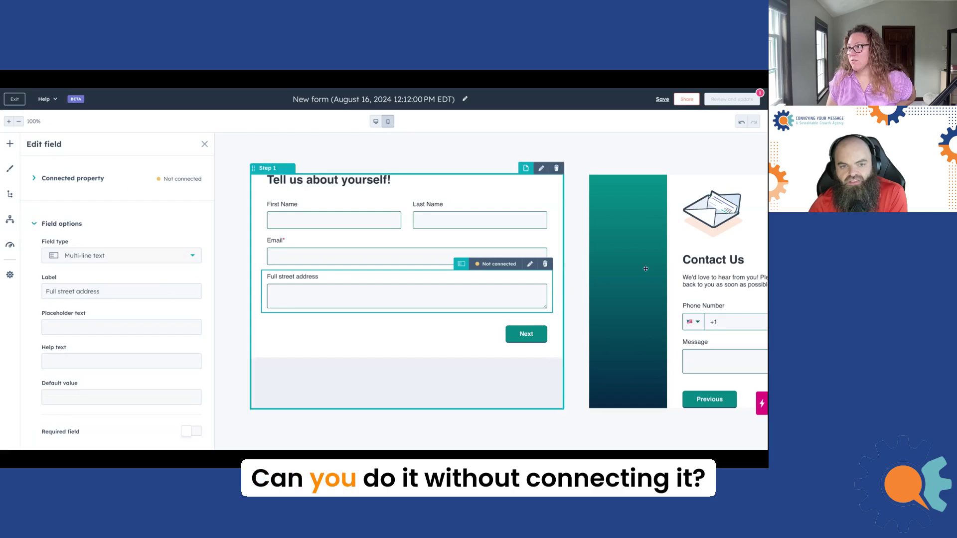
Search the existing properties for "Street" and connect the Full street address field to the company property Street Address, overwriting the field type
{"action": "mouse_move", "coordinate": [747, 104]}
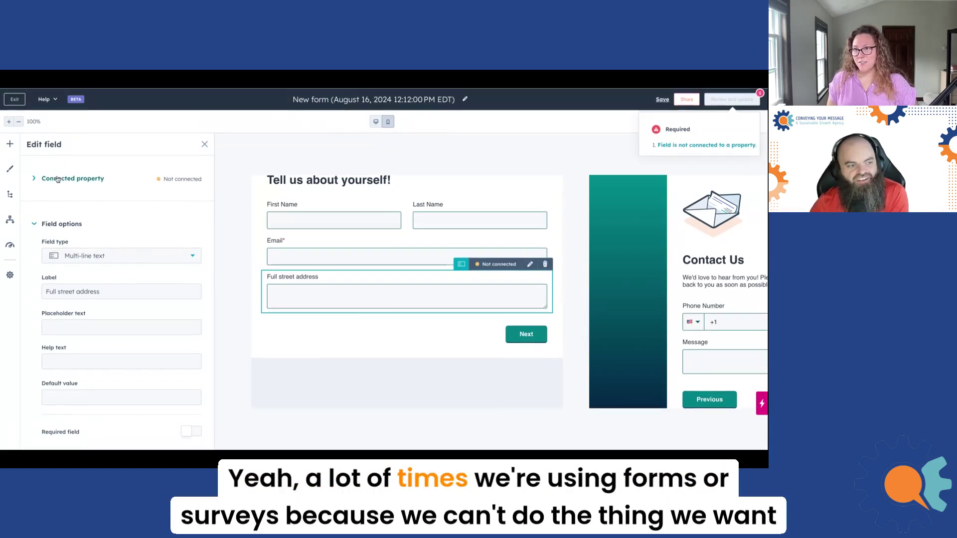
{"action": "left_click", "coordinate": [70, 178]}
{"action": "left_click", "coordinate": [112, 243]}
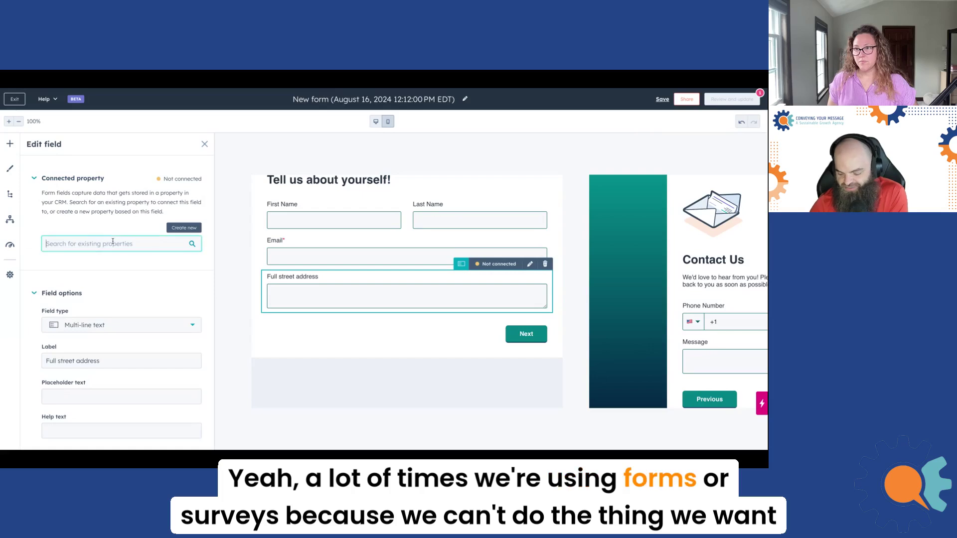
{"action": "type", "text": "Street"}
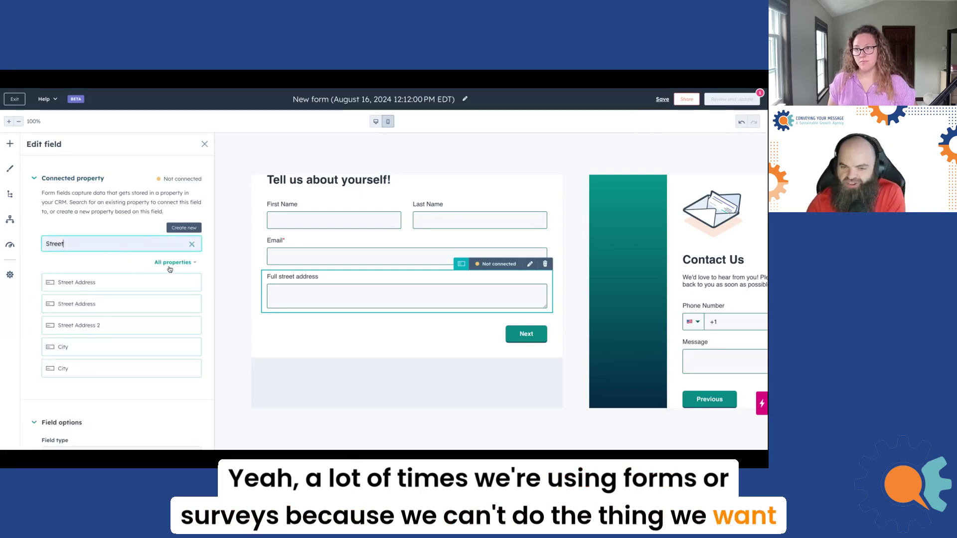
{"action": "mouse_move", "coordinate": [119, 280]}
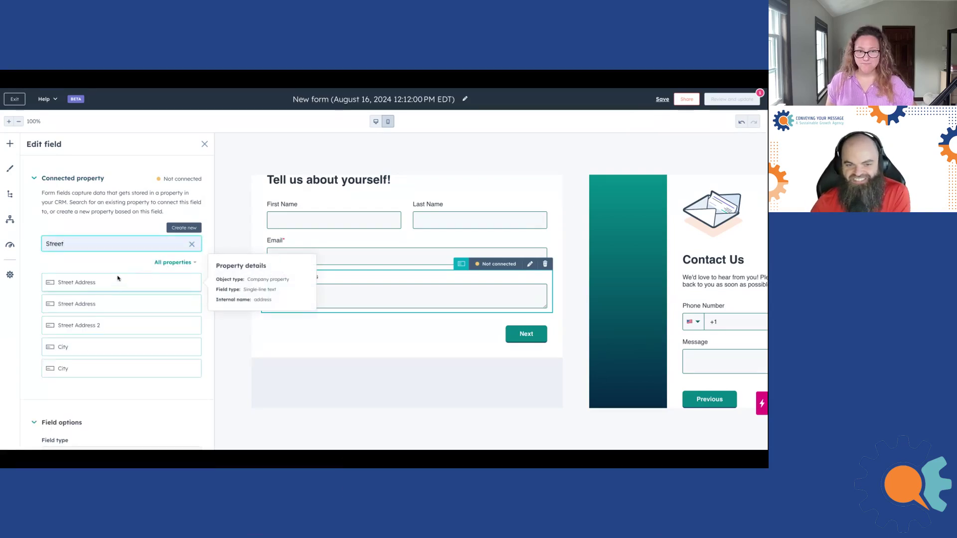
{"action": "left_click", "coordinate": [118, 281]}
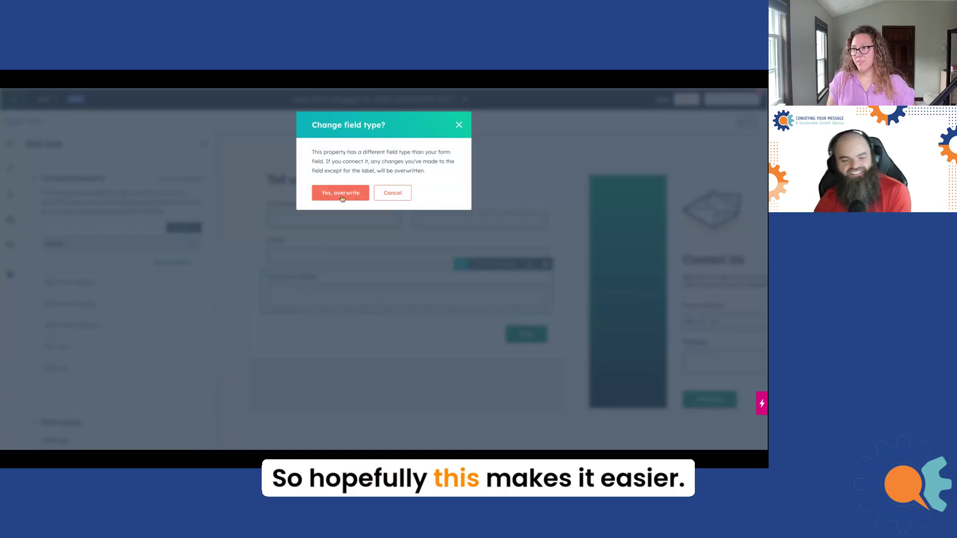
{"action": "left_click", "coordinate": [342, 193]}
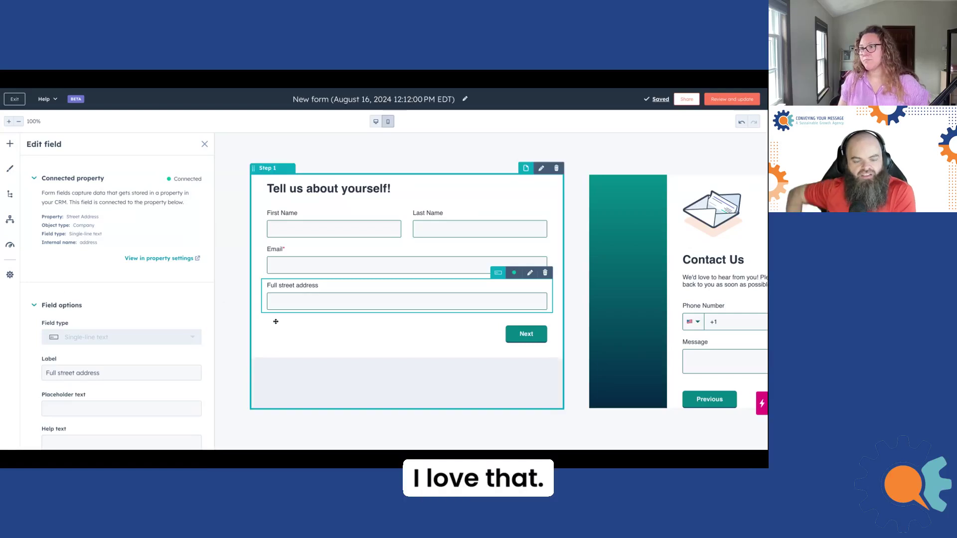
{"action": "scroll", "coordinate": [359, 303], "scroll_direction": "right", "scroll_amount": 4}
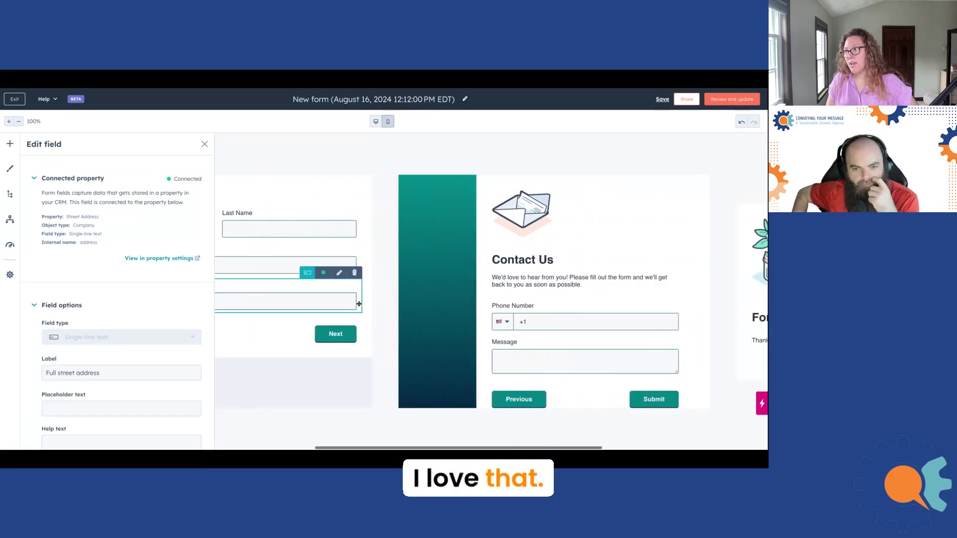
Delete the second form step, Contact Us, with all of its contents and undo the deletion
{"action": "double_click", "coordinate": [469, 259]}
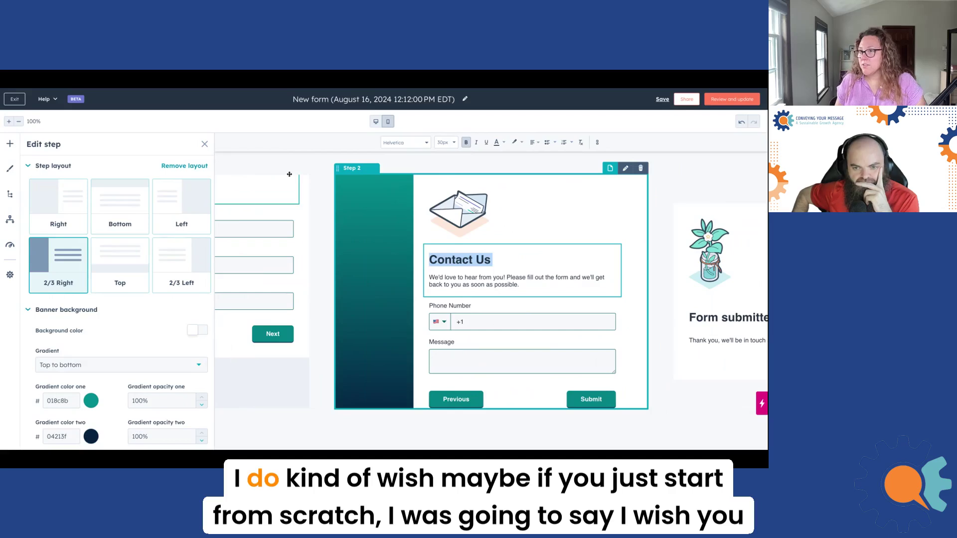
{"action": "scroll", "coordinate": [289, 174], "scroll_direction": "left", "scroll_amount": 4}
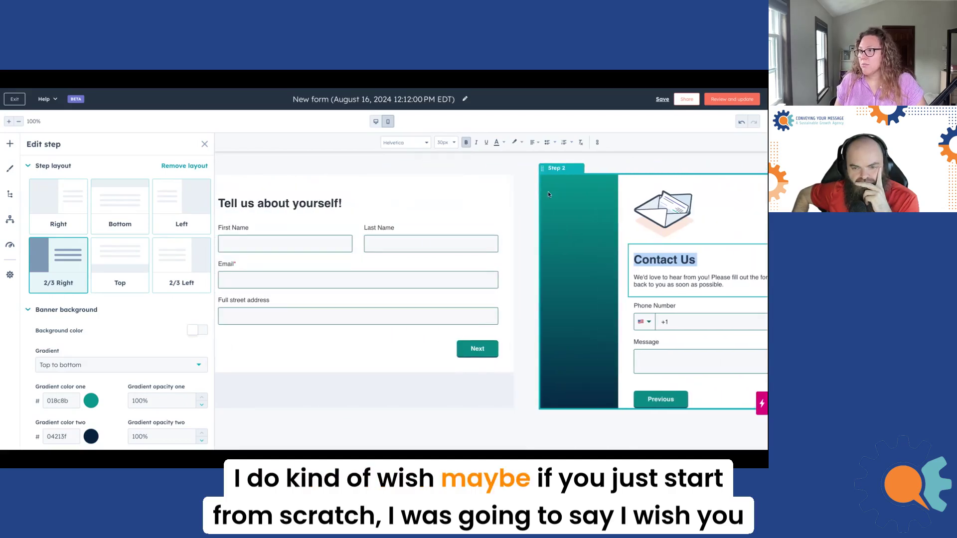
{"action": "scroll", "coordinate": [550, 194], "scroll_direction": "right", "scroll_amount": 9}
{"action": "left_click", "coordinate": [387, 168]}
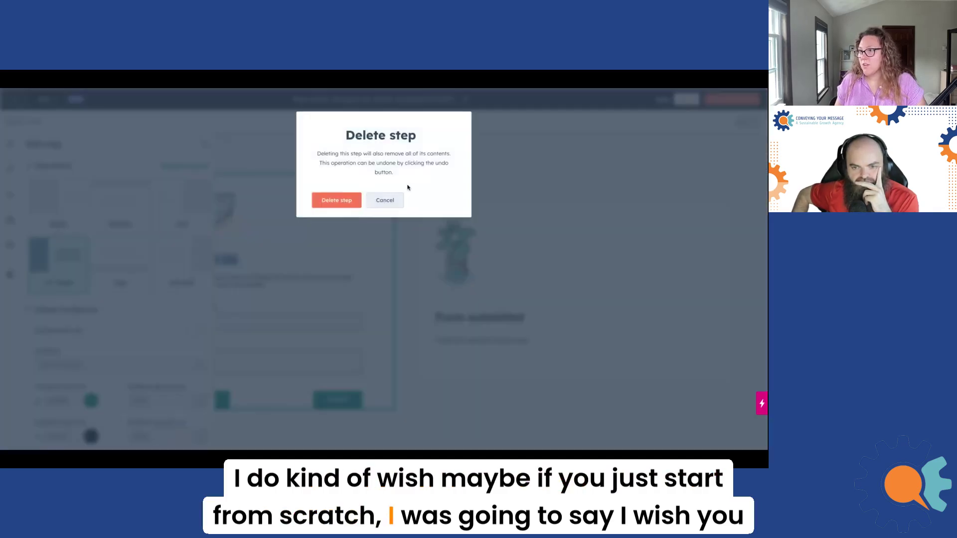
{"action": "left_click", "coordinate": [336, 200]}
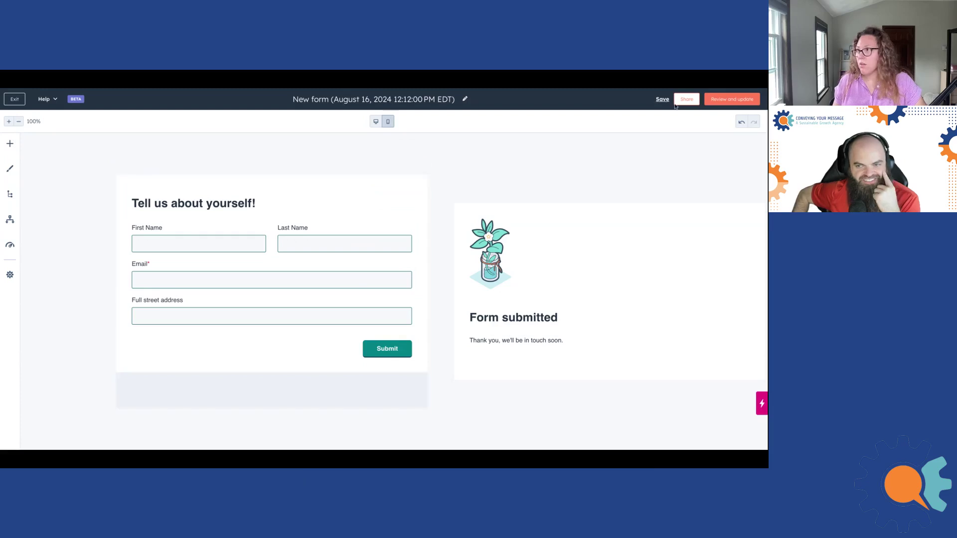
{"action": "left_click", "coordinate": [741, 122]}
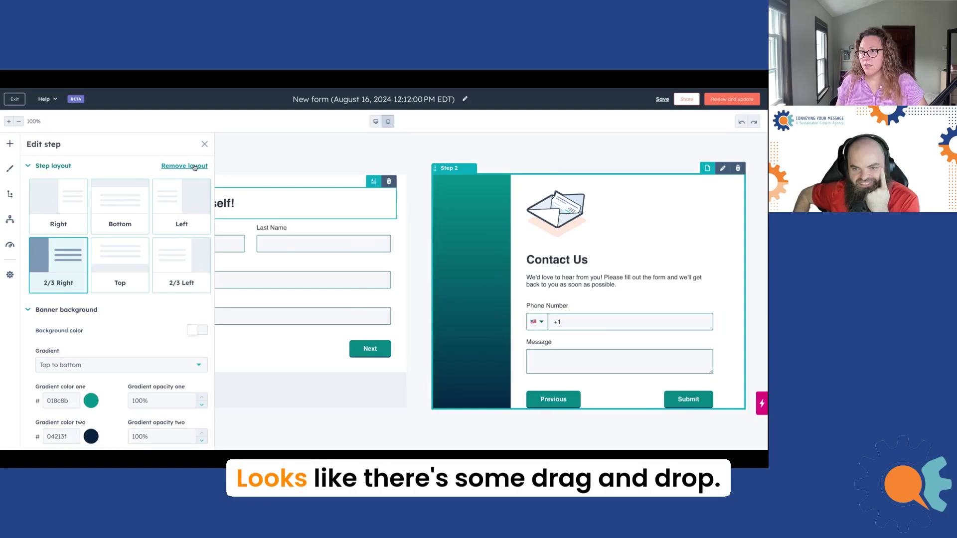
Examine the Step 2 banner settings, the form-wide field styles and the layout outline, including the settings of Step 2's image
{"action": "scroll", "coordinate": [118, 349], "scroll_direction": "down", "scroll_amount": 3}
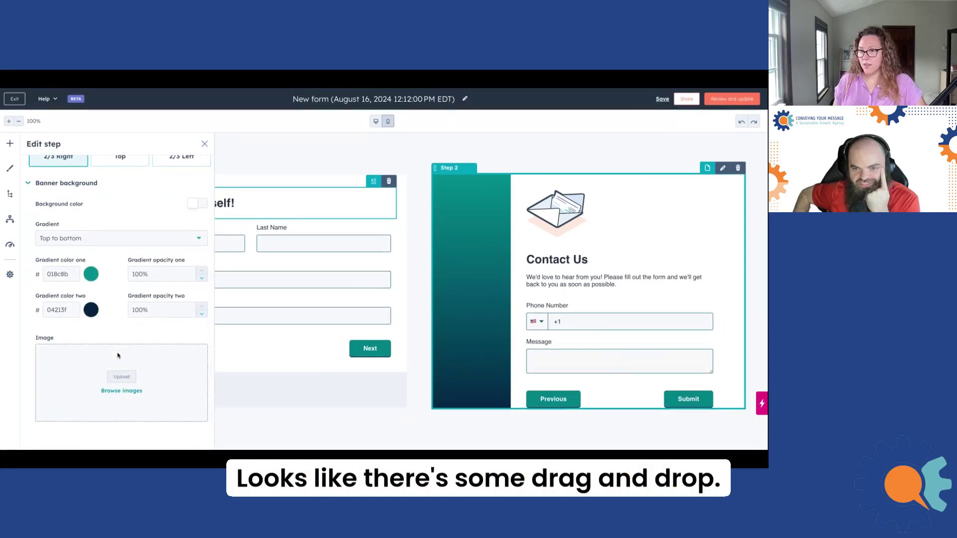
{"action": "scroll", "coordinate": [118, 355], "scroll_direction": "up", "scroll_amount": 3}
{"action": "left_click", "coordinate": [10, 168]}
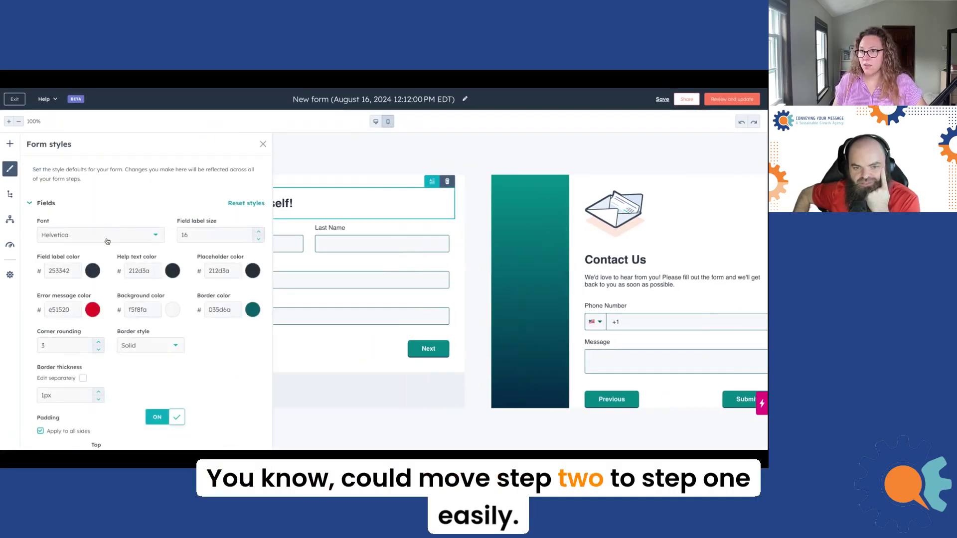
{"action": "scroll", "coordinate": [196, 181], "scroll_direction": "down", "scroll_amount": 6}
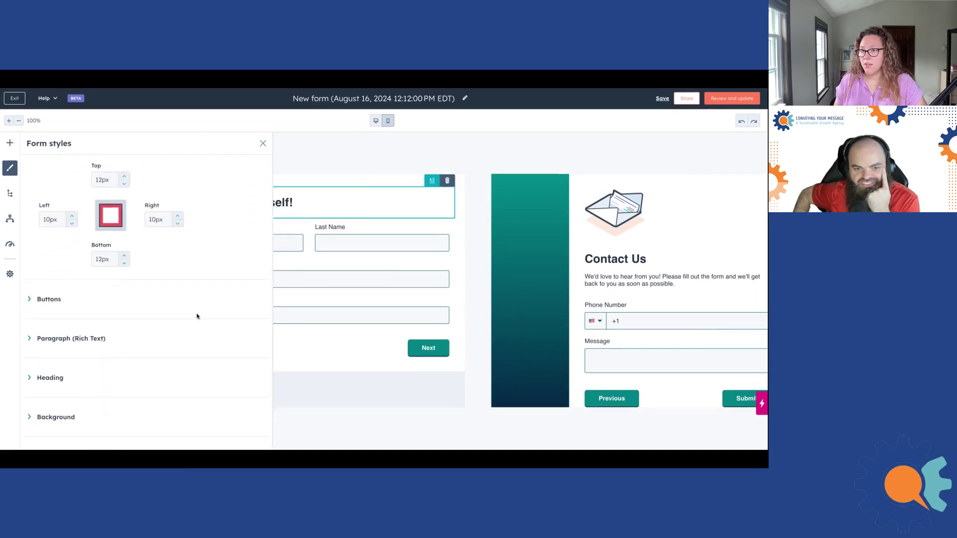
{"action": "scroll", "coordinate": [202, 288], "scroll_direction": "up", "scroll_amount": 6}
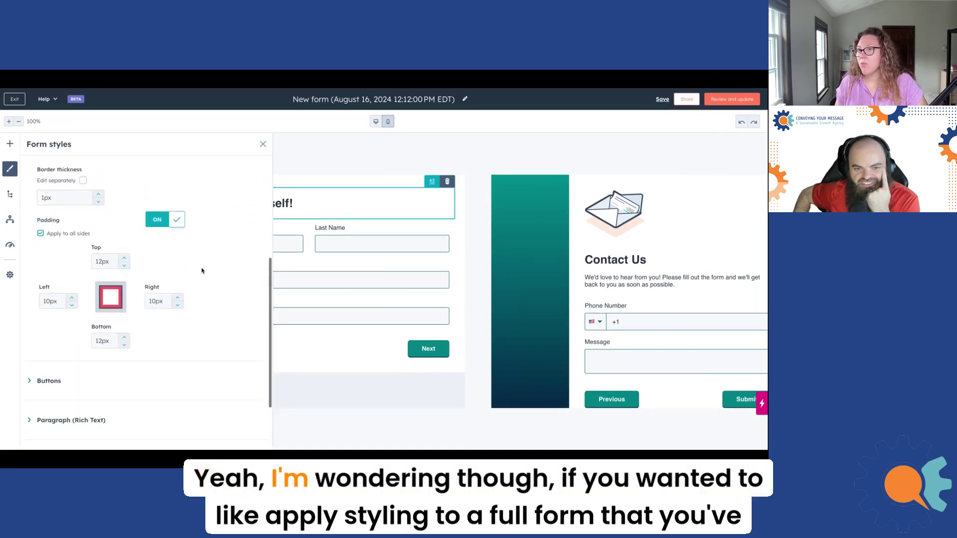
{"action": "left_click", "coordinate": [10, 194]}
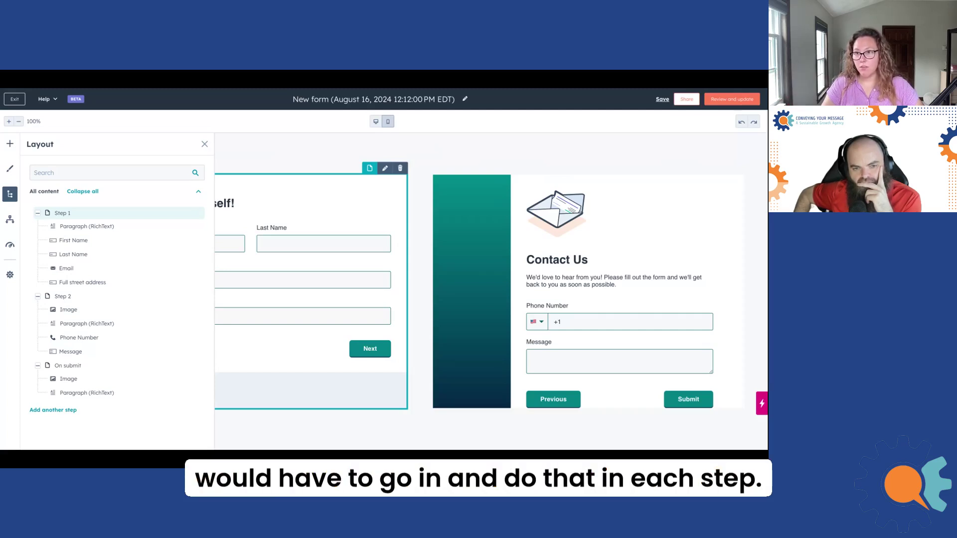
{"action": "scroll", "coordinate": [283, 276], "scroll_direction": "left", "scroll_amount": 5}
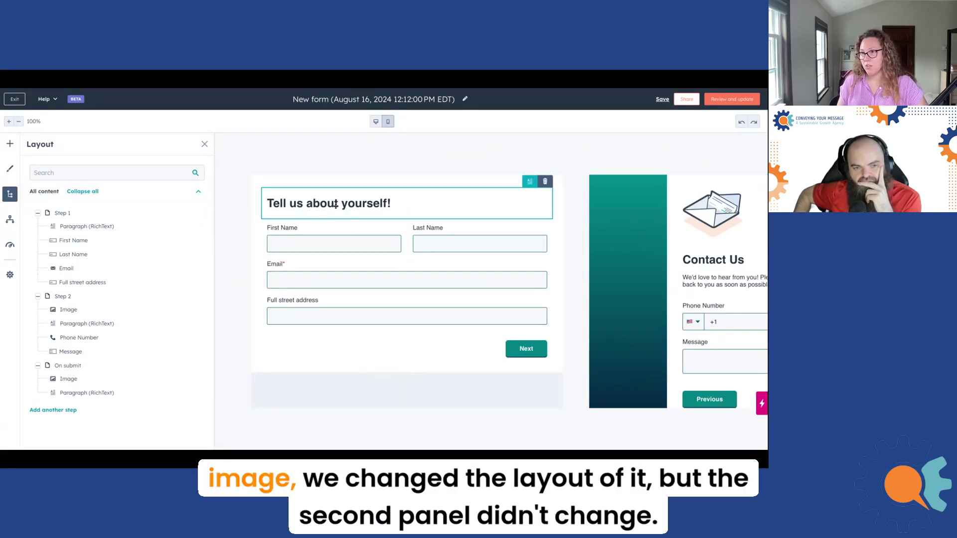
{"action": "scroll", "coordinate": [366, 396], "scroll_direction": "right", "scroll_amount": 3}
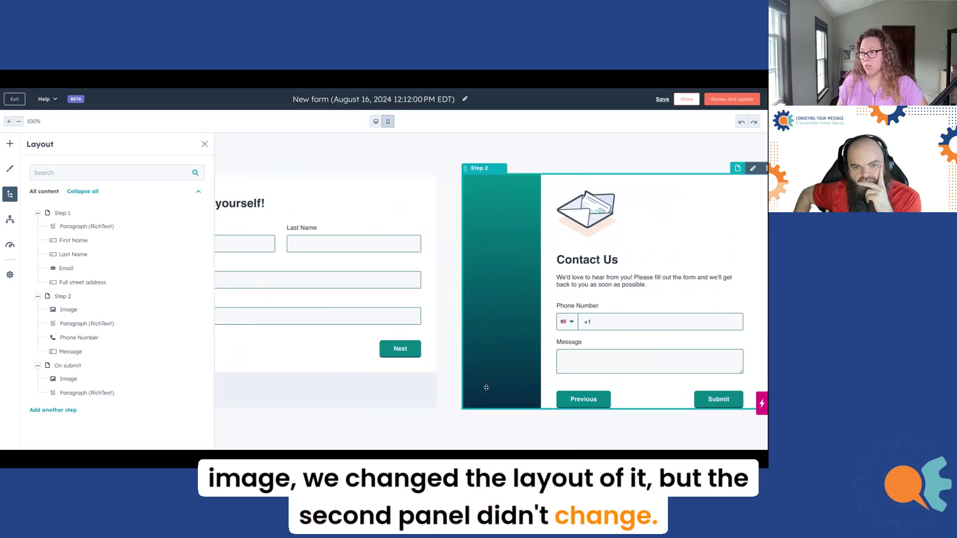
{"action": "scroll", "coordinate": [487, 387], "scroll_direction": "left", "scroll_amount": 3}
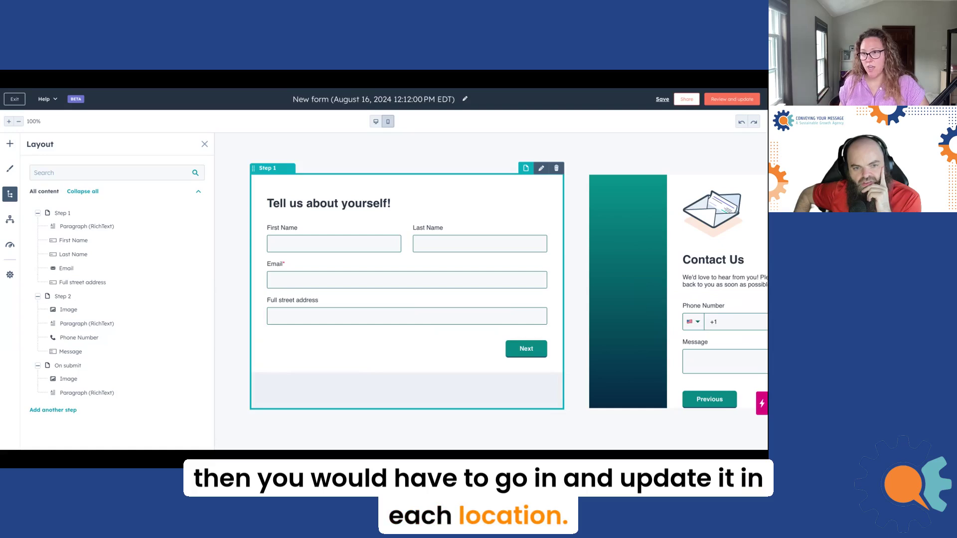
{"action": "left_click", "coordinate": [67, 310]}
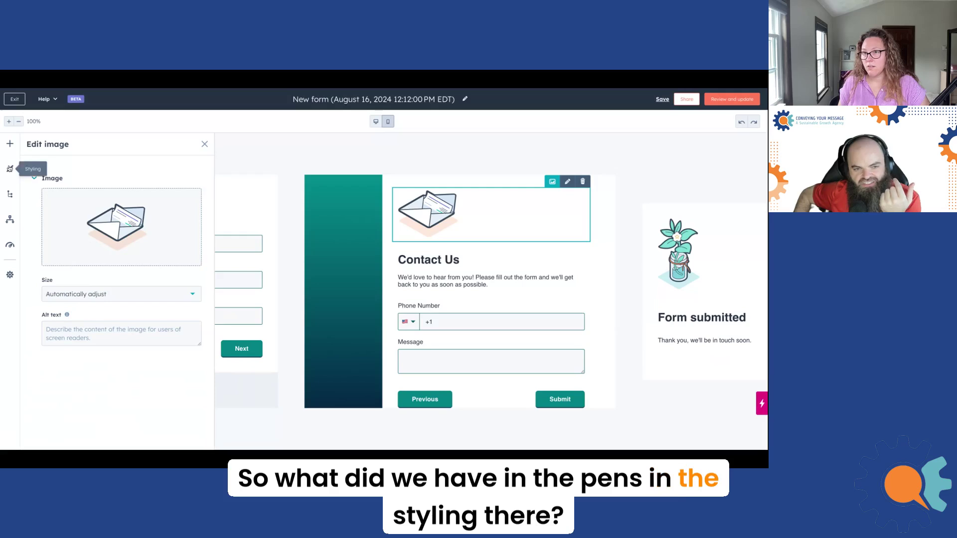
Set the button color to 000000 in the form-wide styles
{"action": "left_click", "coordinate": [10, 168]}
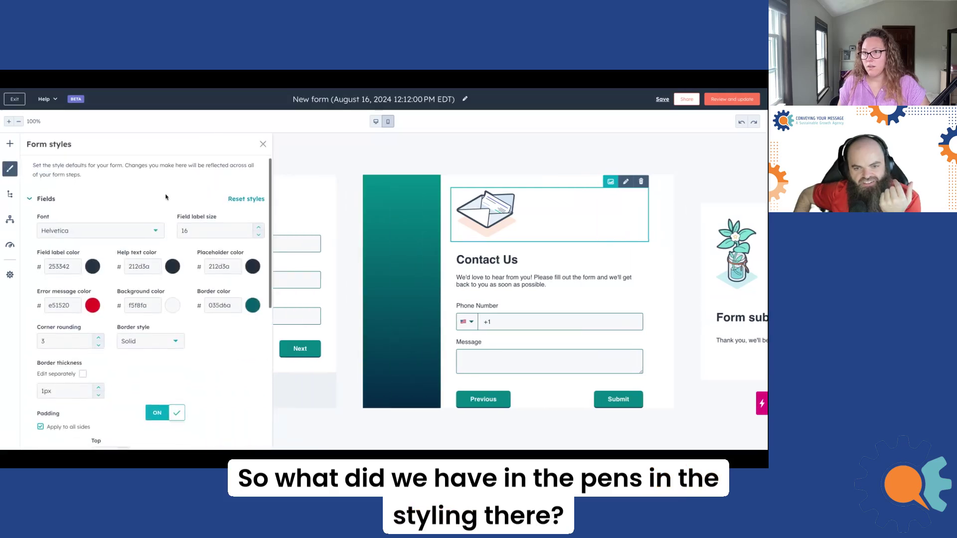
{"action": "scroll", "coordinate": [165, 197], "scroll_direction": "down", "scroll_amount": 3}
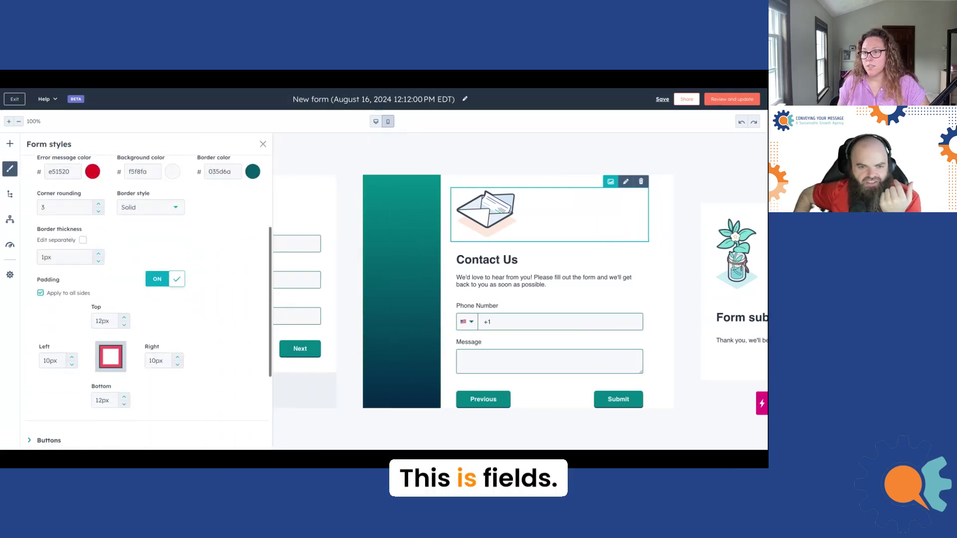
{"action": "scroll", "coordinate": [95, 356], "scroll_direction": "down", "scroll_amount": 2}
{"action": "left_click", "coordinate": [49, 362]}
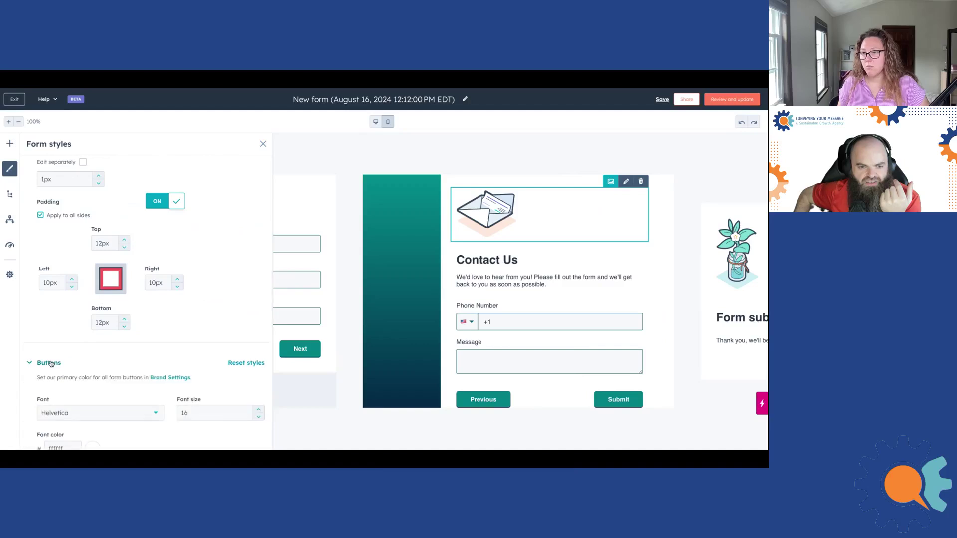
{"action": "scroll", "coordinate": [100, 362], "scroll_direction": "down", "scroll_amount": 3}
{"action": "scroll", "coordinate": [125, 360], "scroll_direction": "down", "scroll_amount": 4}
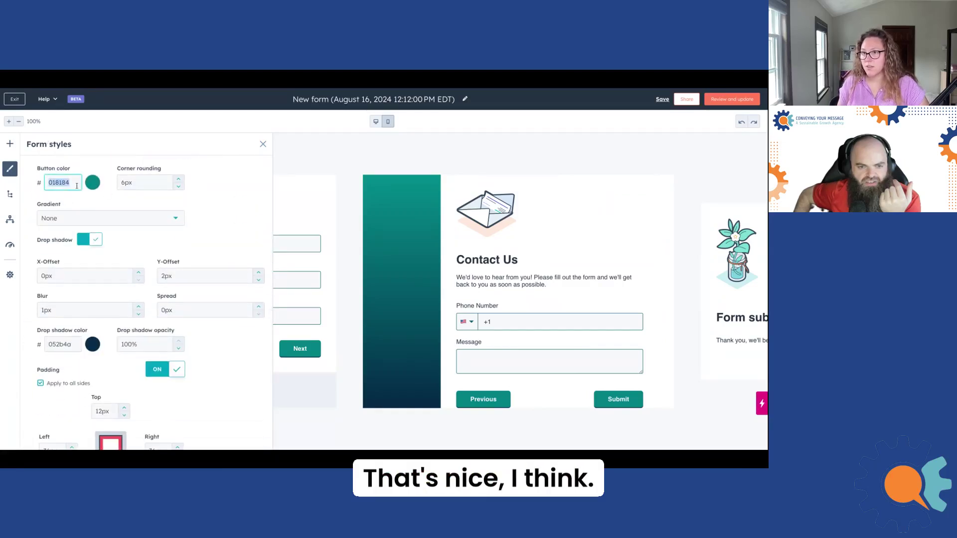
{"action": "type", "text": "000000"}
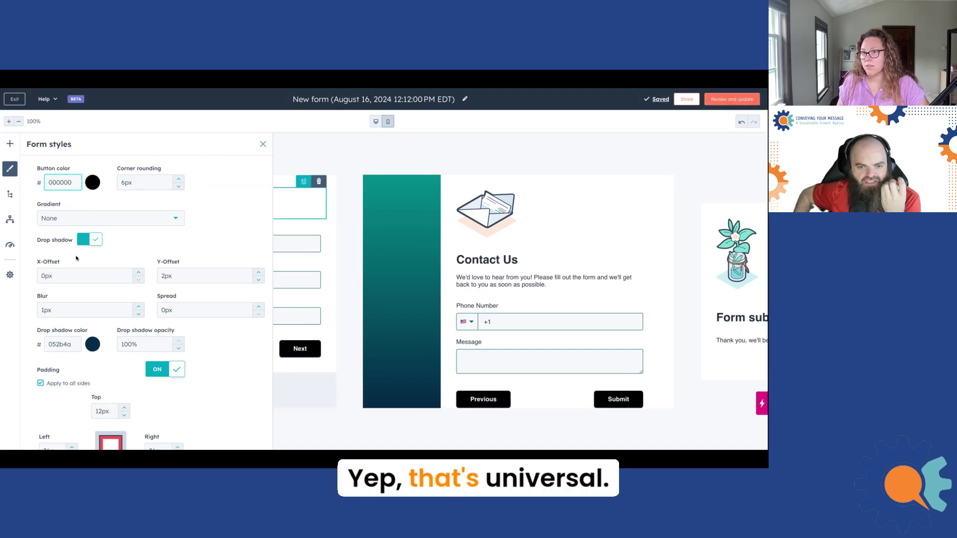
Try a top-to-bottom button gradient with magenta ff00ff as color one, and set the gradient back to None
{"action": "left_click", "coordinate": [91, 221]}
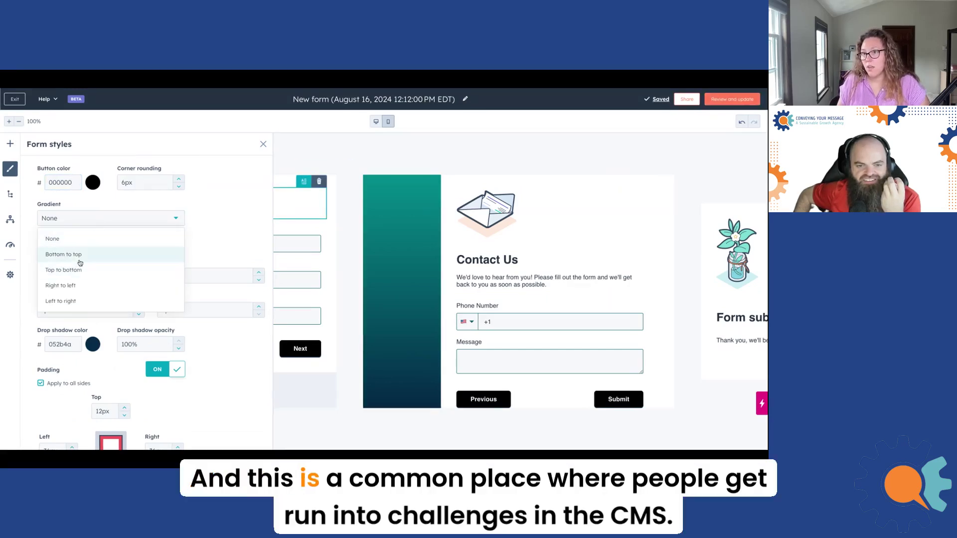
{"action": "left_click", "coordinate": [75, 270]}
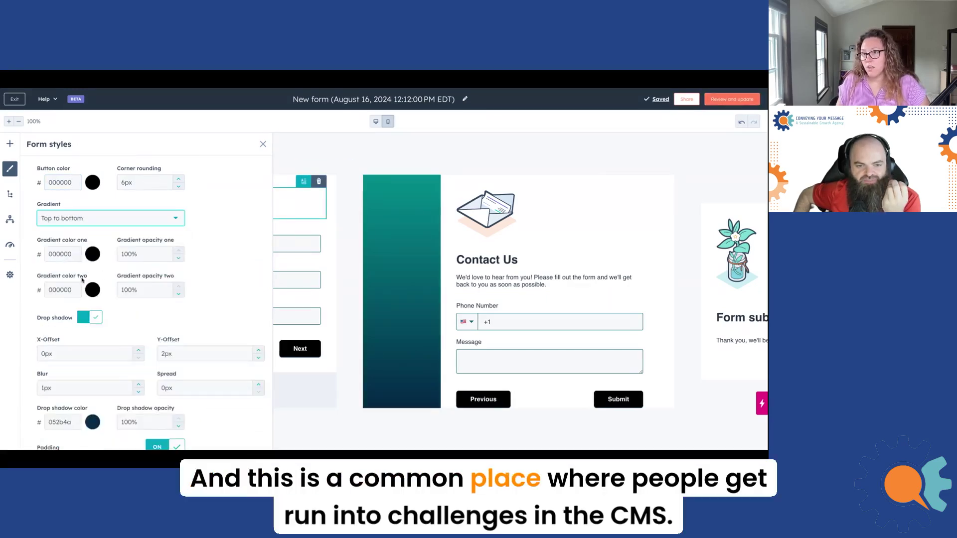
{"action": "left_click", "coordinate": [93, 254]}
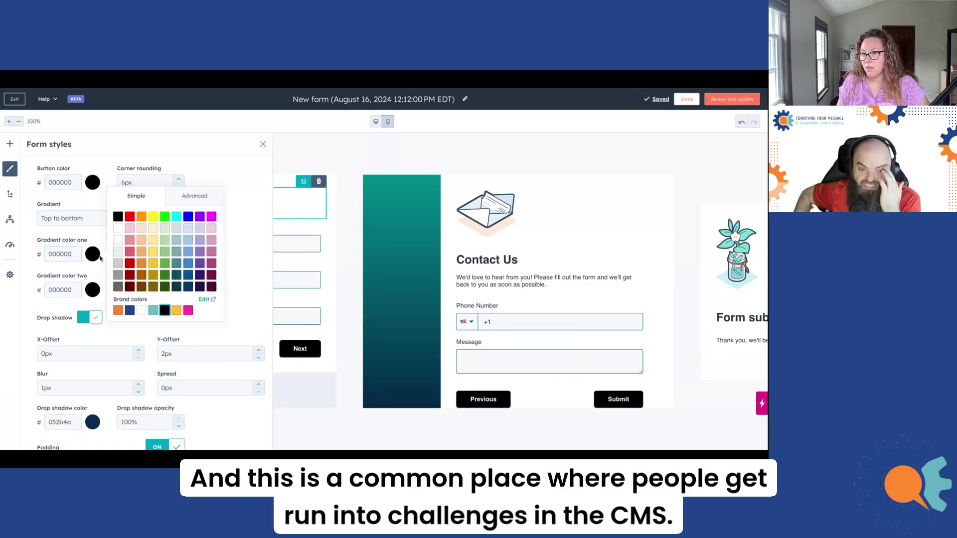
{"action": "left_click", "coordinate": [211, 217]}
{"action": "left_click", "coordinate": [252, 298]}
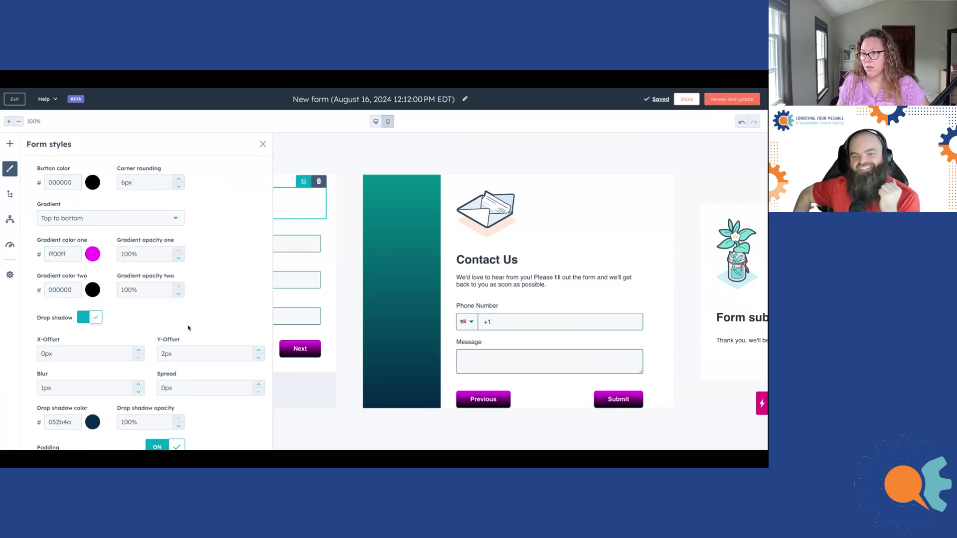
{"action": "left_click", "coordinate": [75, 222]}
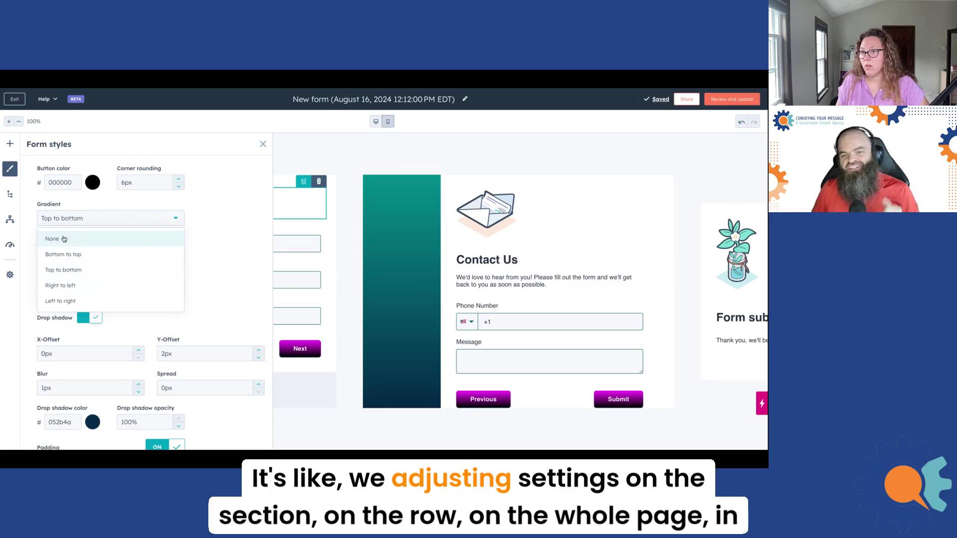
{"action": "left_click", "coordinate": [64, 239]}
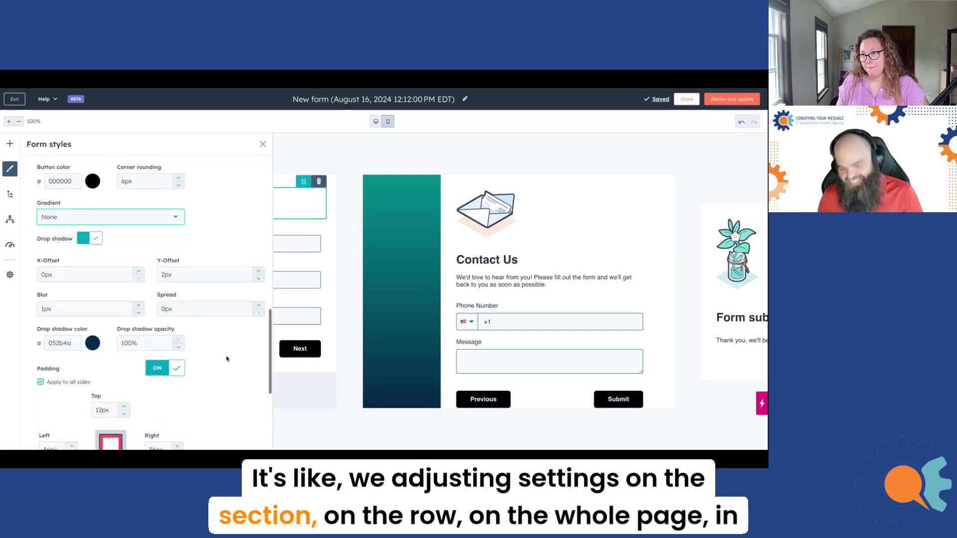
Look through the remaining form-wide style options for buttons, paragraph text, headings and background
{"action": "scroll", "coordinate": [200, 339], "scroll_direction": "down", "scroll_amount": 1}
{"action": "scroll", "coordinate": [227, 359], "scroll_direction": "up", "scroll_amount": 5}
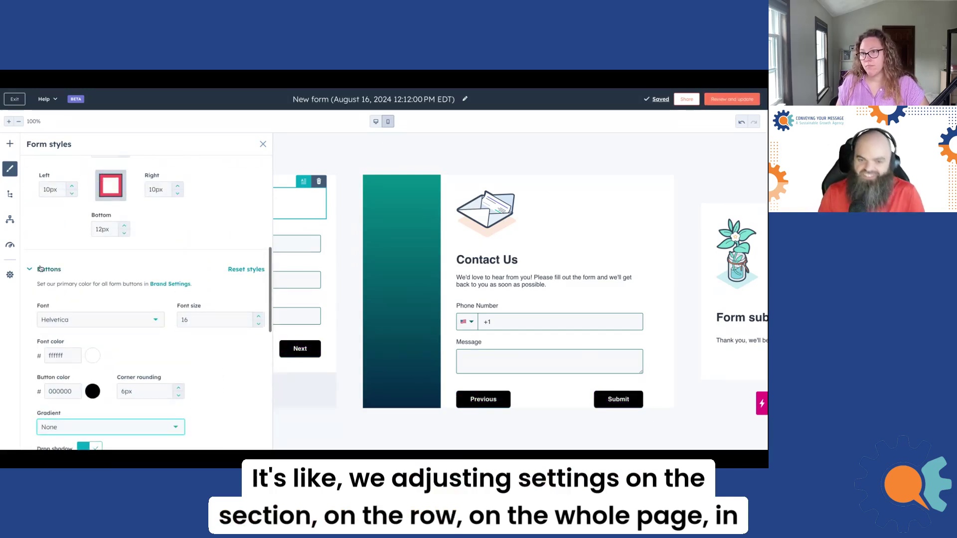
{"action": "scroll", "coordinate": [91, 320], "scroll_direction": "down", "scroll_amount": 8}
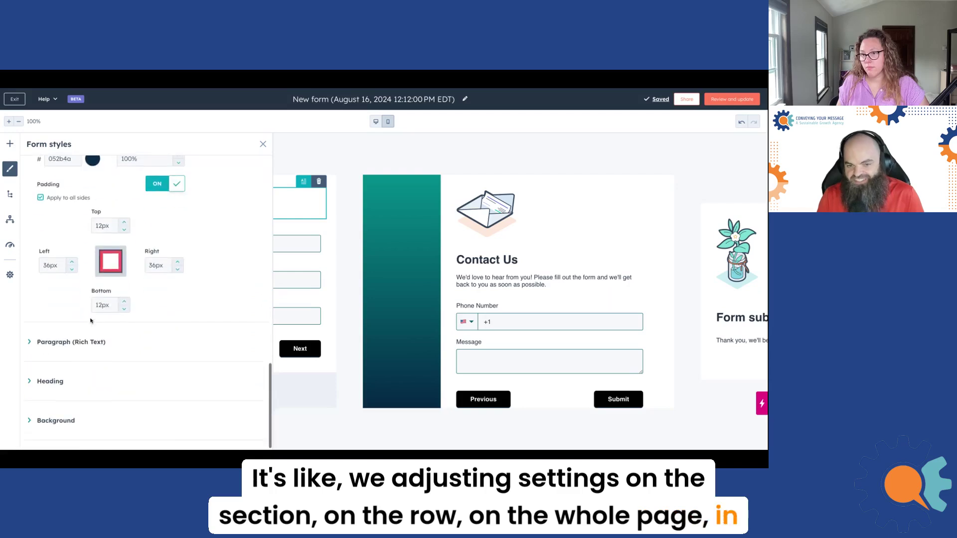
{"action": "left_click", "coordinate": [94, 341]}
{"action": "scroll", "coordinate": [168, 353], "scroll_direction": "down", "scroll_amount": 1}
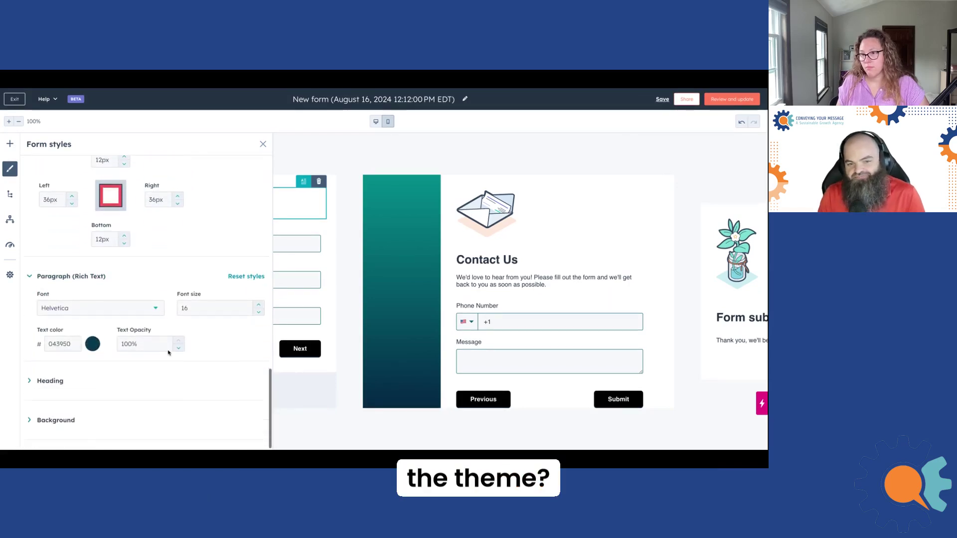
{"action": "left_click", "coordinate": [55, 381]}
{"action": "scroll", "coordinate": [146, 394], "scroll_direction": "down", "scroll_amount": 2}
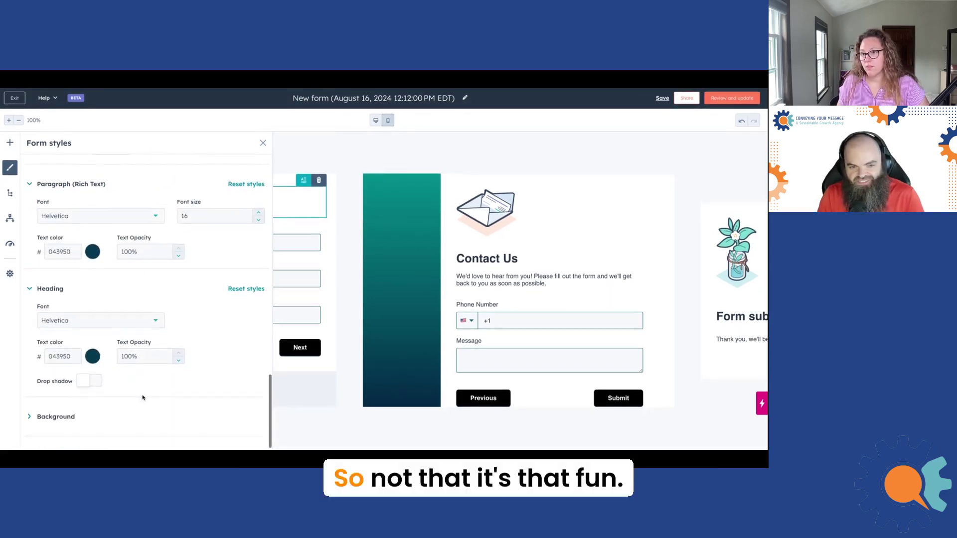
{"action": "left_click", "coordinate": [112, 418]}
{"action": "scroll", "coordinate": [150, 373], "scroll_direction": "down", "scroll_amount": 4}
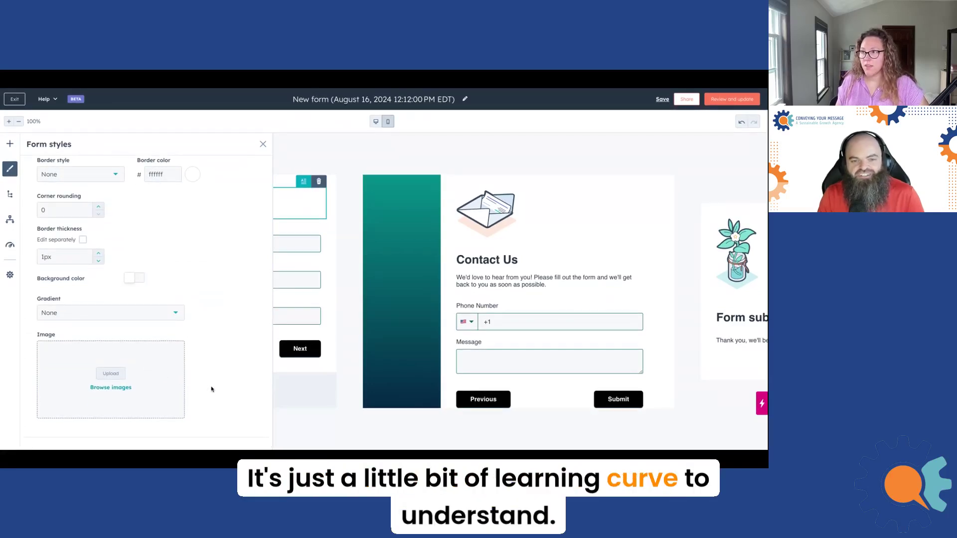
{"action": "scroll", "coordinate": [212, 388], "scroll_direction": "up", "scroll_amount": 2}
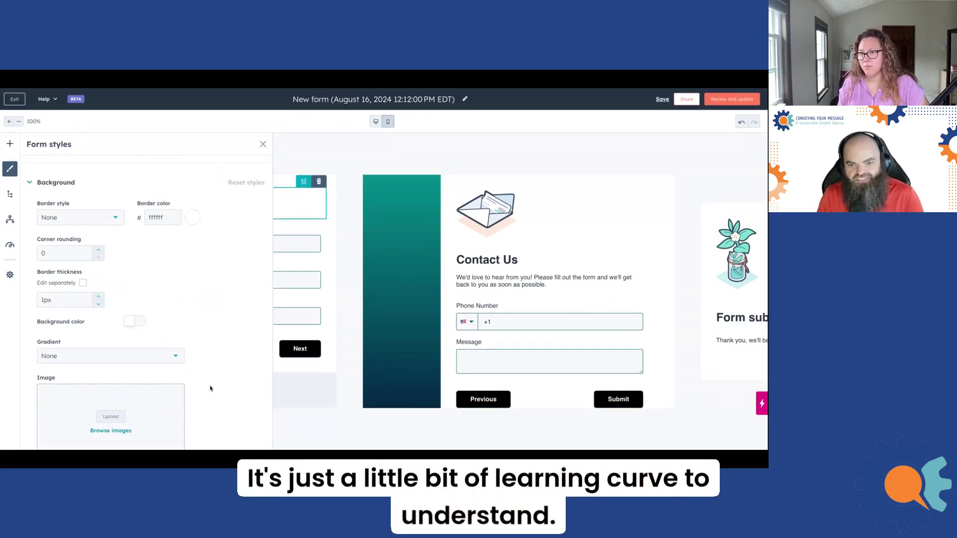
Enable a background color for all form steps and set it to the teal brand color 6bb8c2
{"action": "left_click", "coordinate": [135, 320]}
{"action": "scroll", "coordinate": [125, 299], "scroll_direction": "down", "scroll_amount": 3}
{"action": "left_click", "coordinate": [93, 284]}
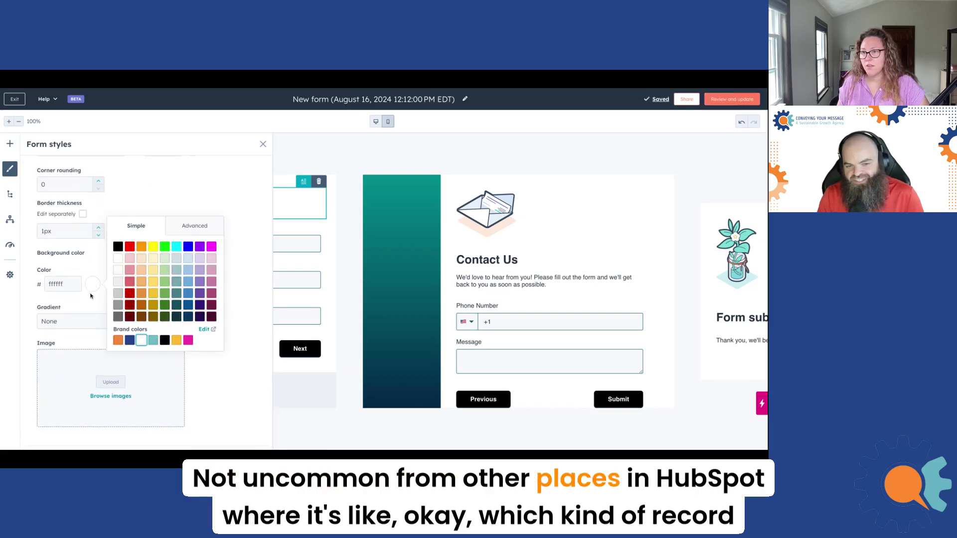
{"action": "left_click", "coordinate": [153, 341]}
{"action": "left_click", "coordinate": [228, 364]}
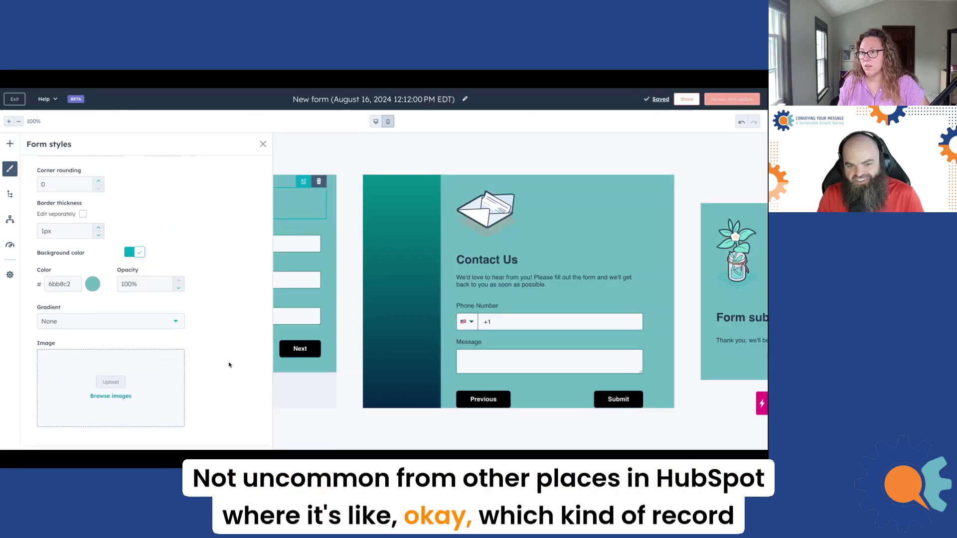
{"action": "scroll", "coordinate": [417, 351], "scroll_direction": "left", "scroll_amount": 2}
{"action": "scroll", "coordinate": [417, 352], "scroll_direction": "left", "scroll_amount": 4}
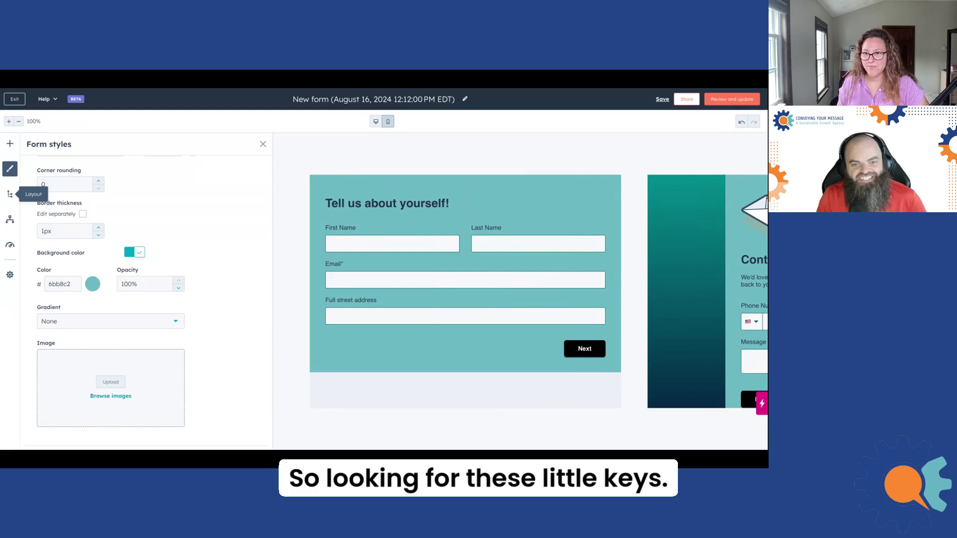
Review the form's content outline and the layout and banner background options of Step 1
{"action": "left_click", "coordinate": [10, 194]}
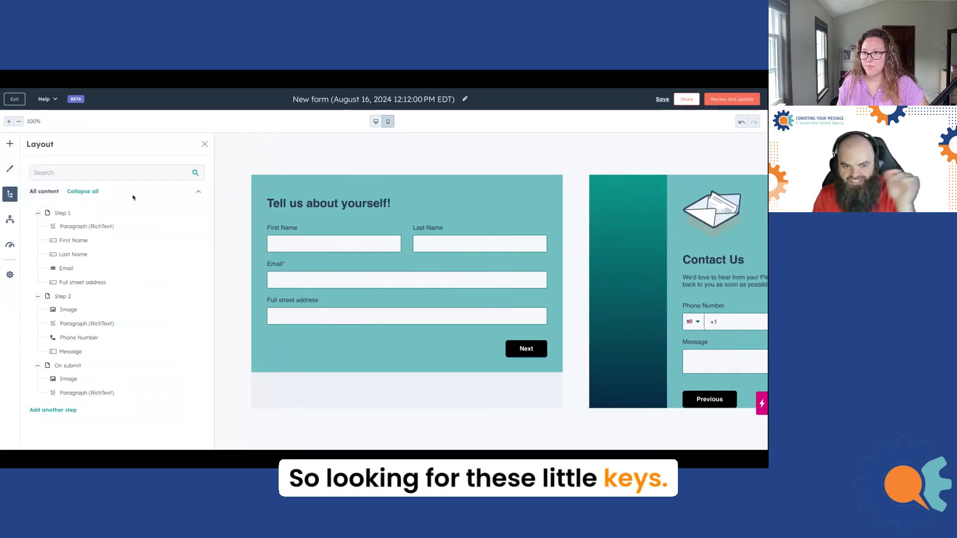
{"action": "left_click", "coordinate": [143, 215]}
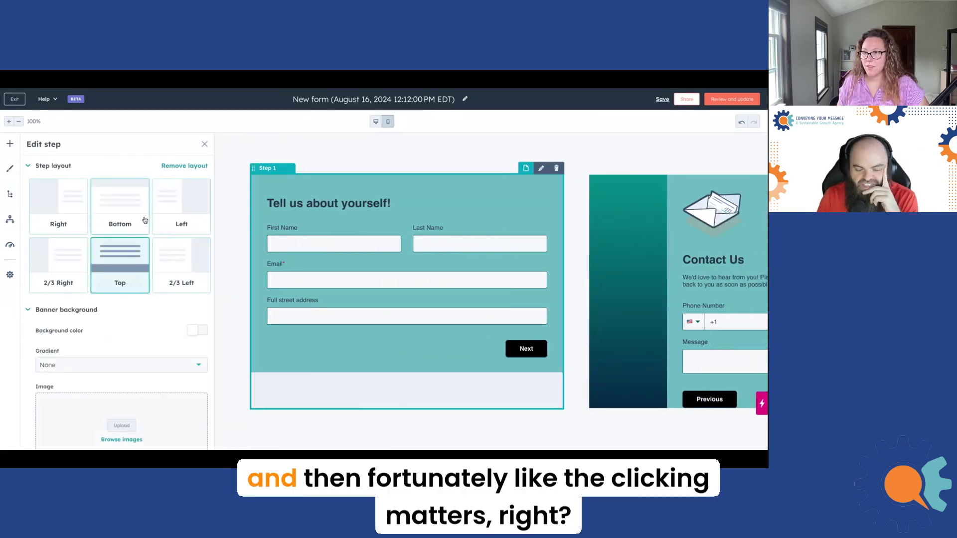
{"action": "scroll", "coordinate": [171, 193], "scroll_direction": "down", "scroll_amount": 2}
{"action": "scroll", "coordinate": [171, 193], "scroll_direction": "up", "scroll_amount": 2}
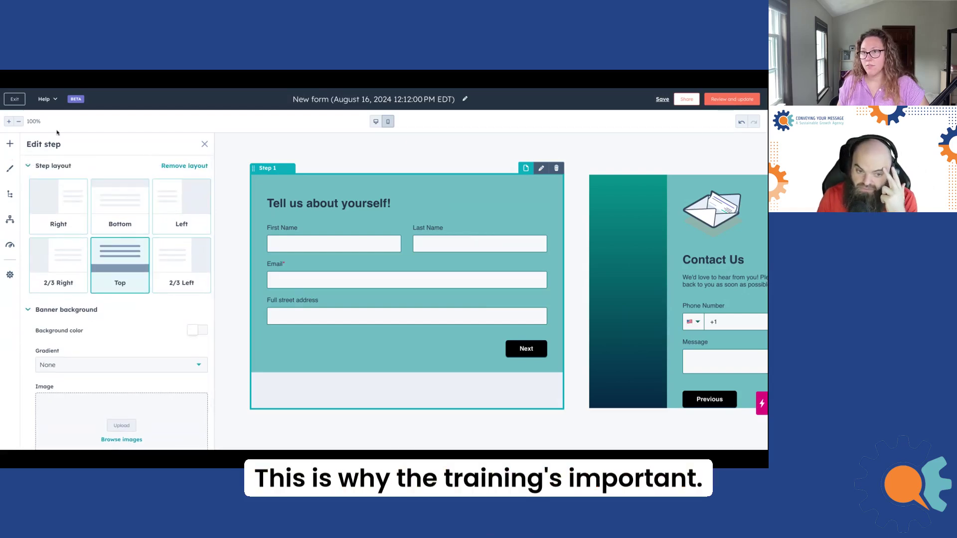
{"action": "left_click", "coordinate": [11, 195]}
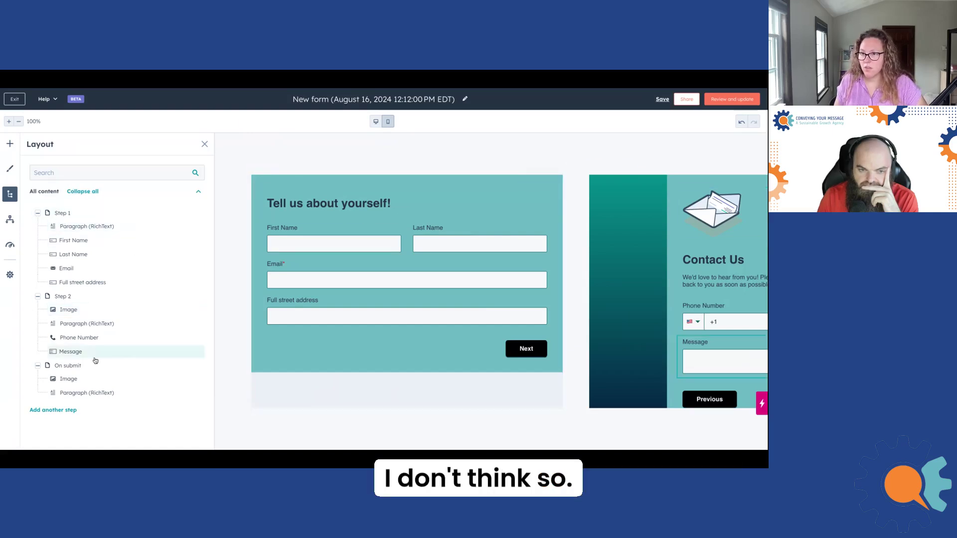
Move the envelope image from Step 2 into Step 1, placing it before the "Tell us about yourself!" heading in the same row
{"action": "left_click", "coordinate": [66, 310]}
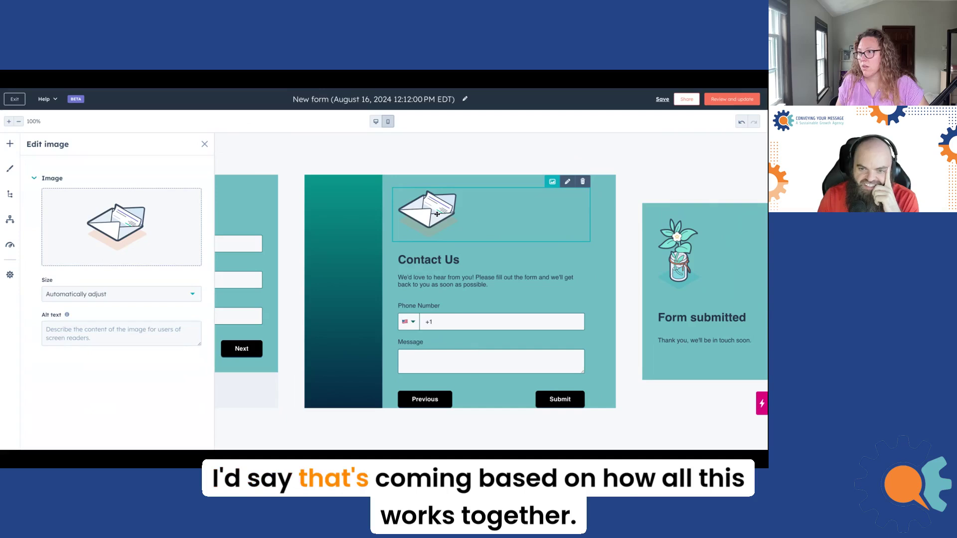
{"action": "scroll", "coordinate": [477, 224], "scroll_direction": "left", "scroll_amount": 3}
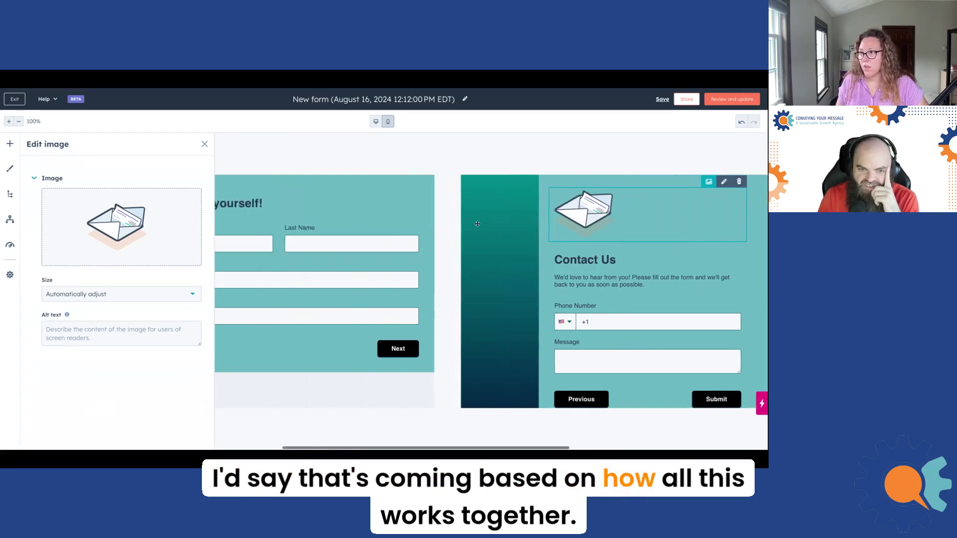
{"action": "scroll", "coordinate": [477, 224], "scroll_direction": "left", "scroll_amount": 2}
{"action": "left_click_drag", "start_coordinate": [629, 215], "coordinate": [399, 209]}
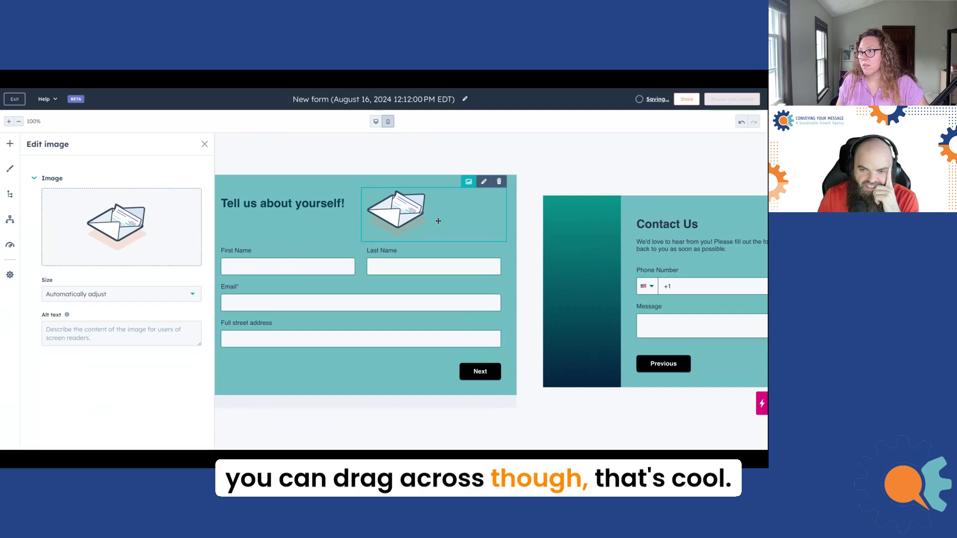
{"action": "scroll", "coordinate": [394, 214], "scroll_direction": "left", "scroll_amount": 1}
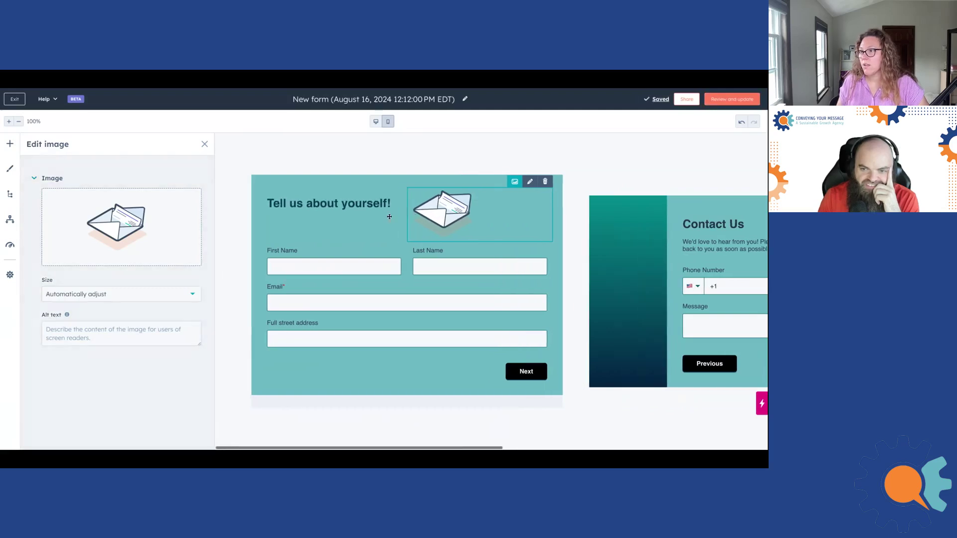
{"action": "left_click_drag", "start_coordinate": [414, 212], "coordinate": [335, 203]}
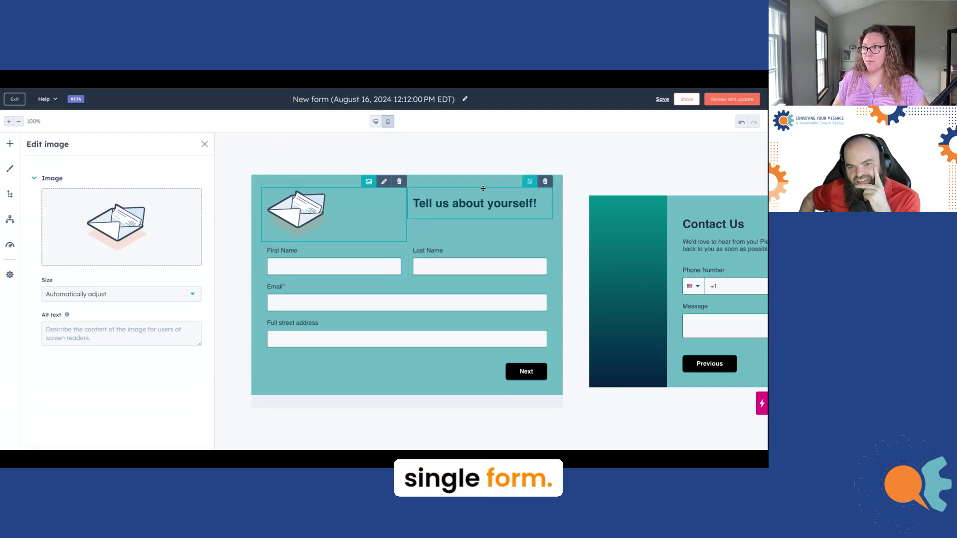
Switch the form preview to mobile and check Step 1 down to its Next button
{"action": "left_click", "coordinate": [389, 124]}
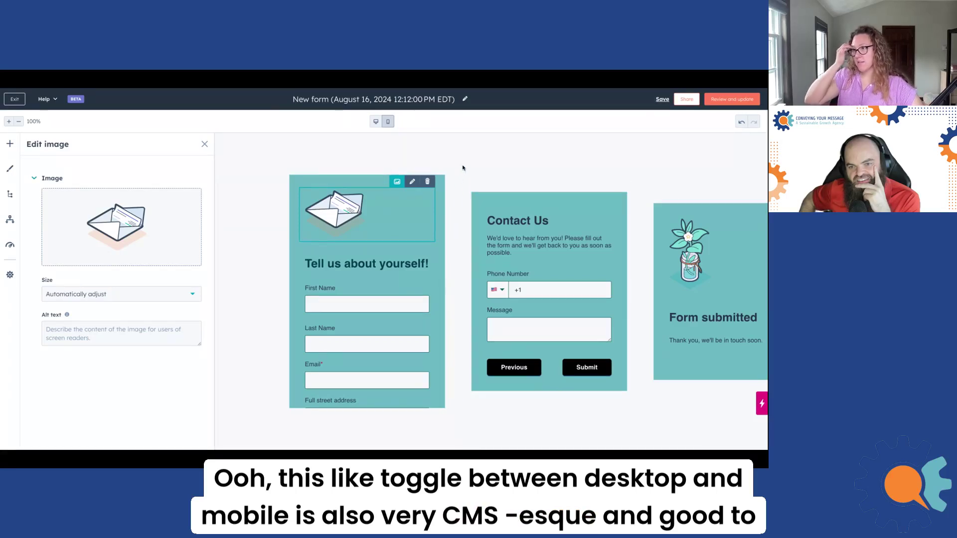
{"action": "scroll", "coordinate": [398, 309], "scroll_direction": "down", "scroll_amount": 3}
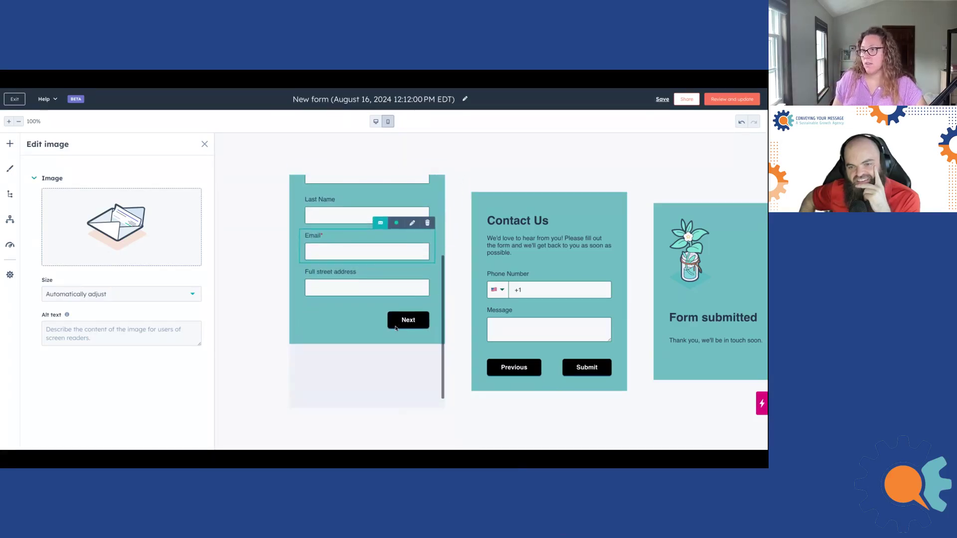
{"action": "scroll", "coordinate": [368, 319], "scroll_direction": "up", "scroll_amount": 3}
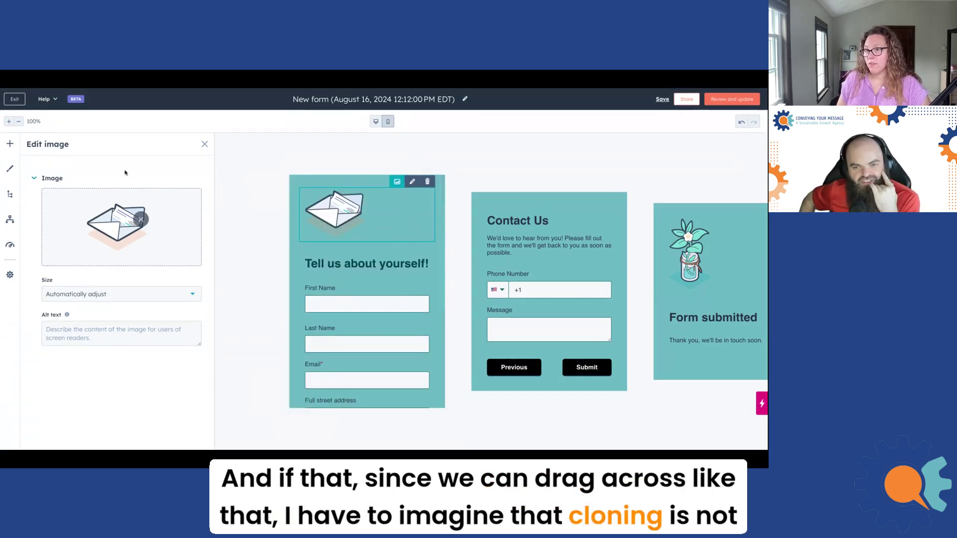
Look for a clone option for the envelope image and for Step 1 in the content outline, edit settings and canvas controls
{"action": "left_click", "coordinate": [10, 194]}
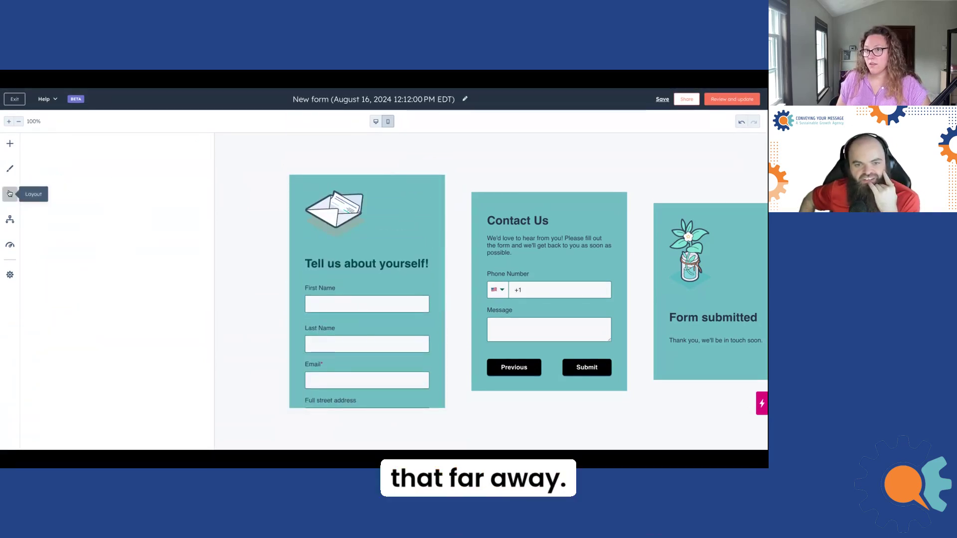
{"action": "mouse_move", "coordinate": [309, 180]}
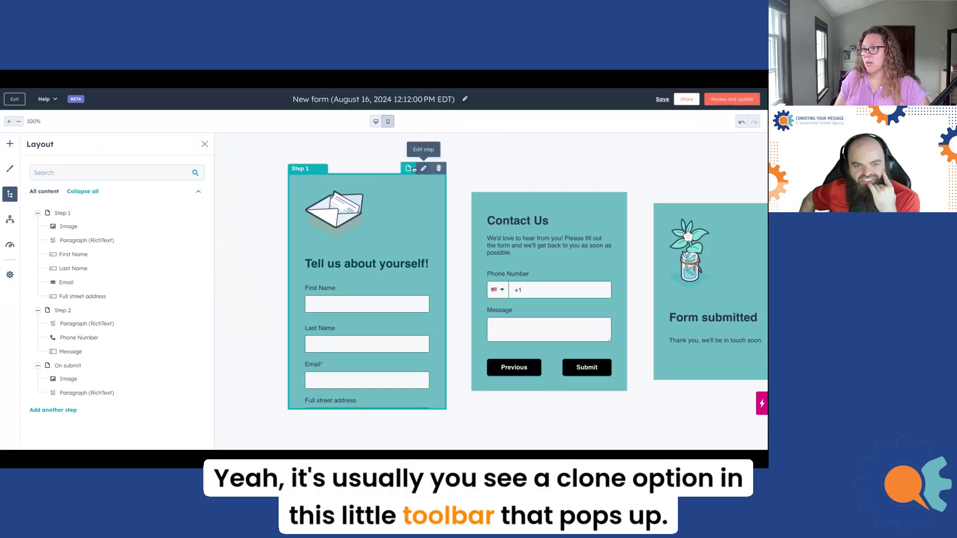
{"action": "left_click", "coordinate": [66, 226]}
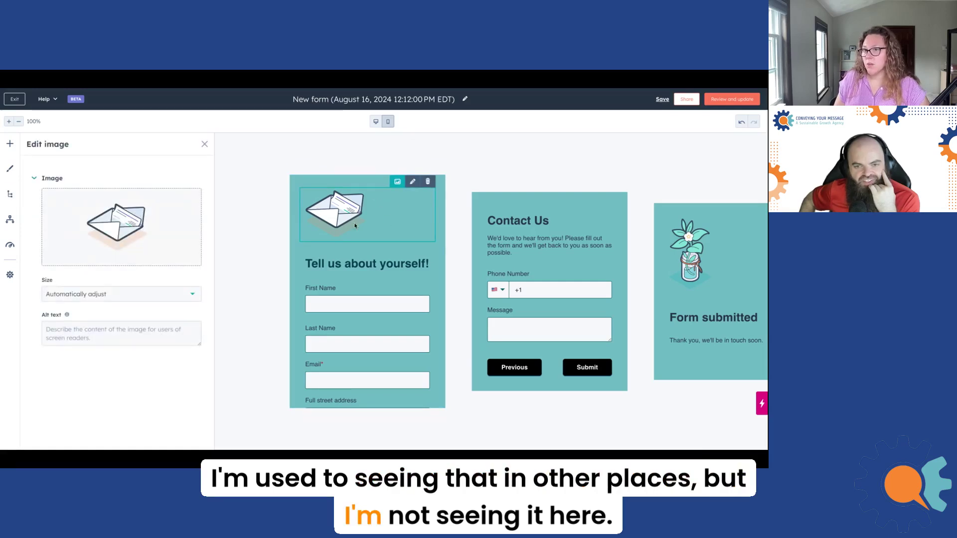
{"action": "left_click", "coordinate": [9, 194]}
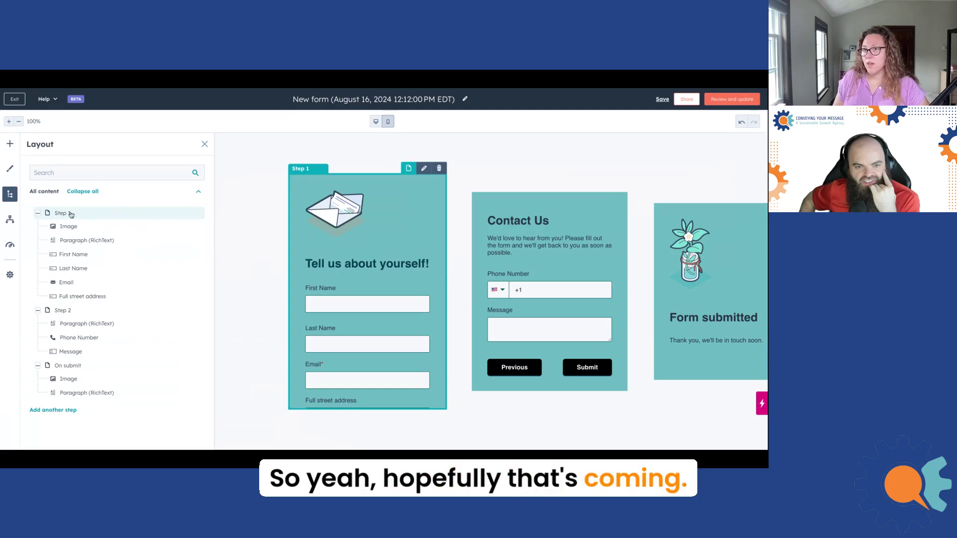
{"action": "left_click", "coordinate": [39, 215]}
{"action": "double_click", "coordinate": [61, 214]}
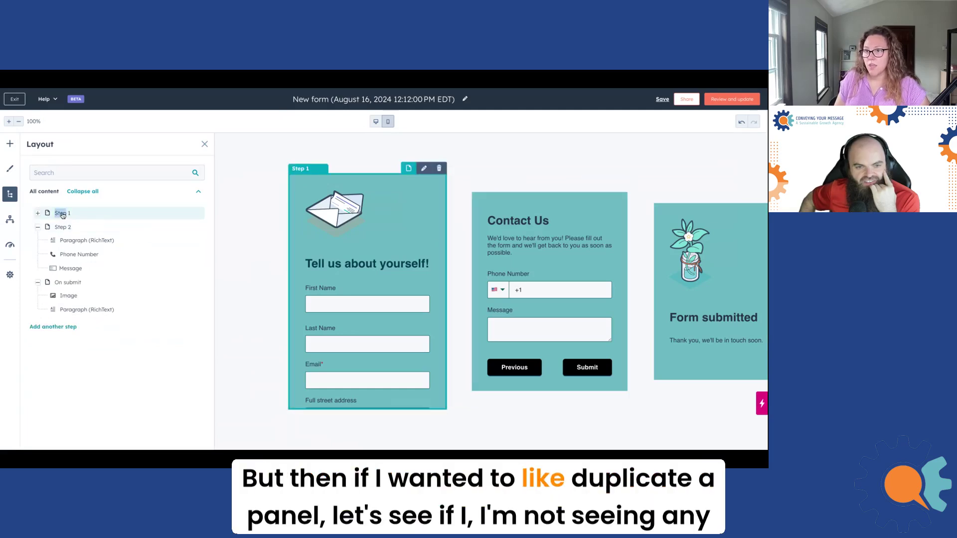
{"action": "left_click", "coordinate": [88, 216]}
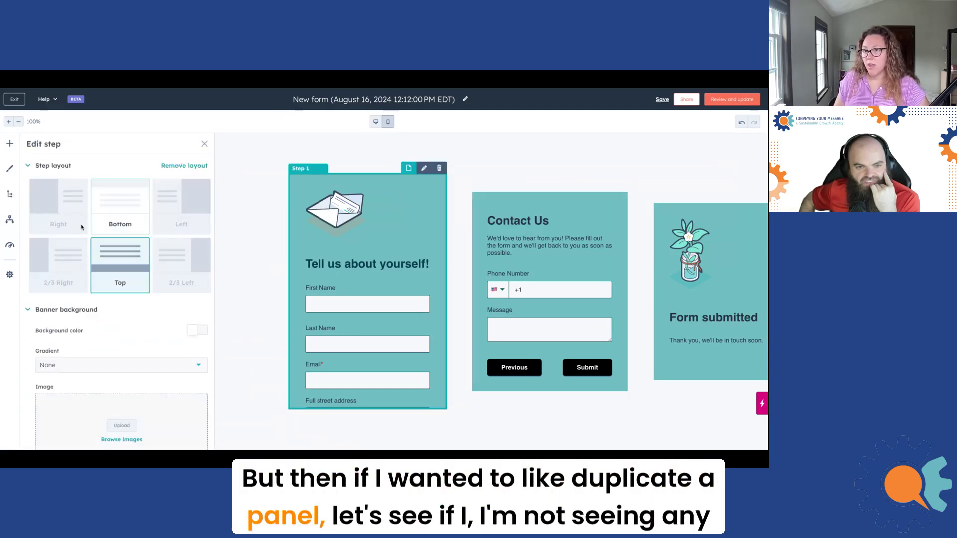
{"action": "left_click", "coordinate": [205, 144]}
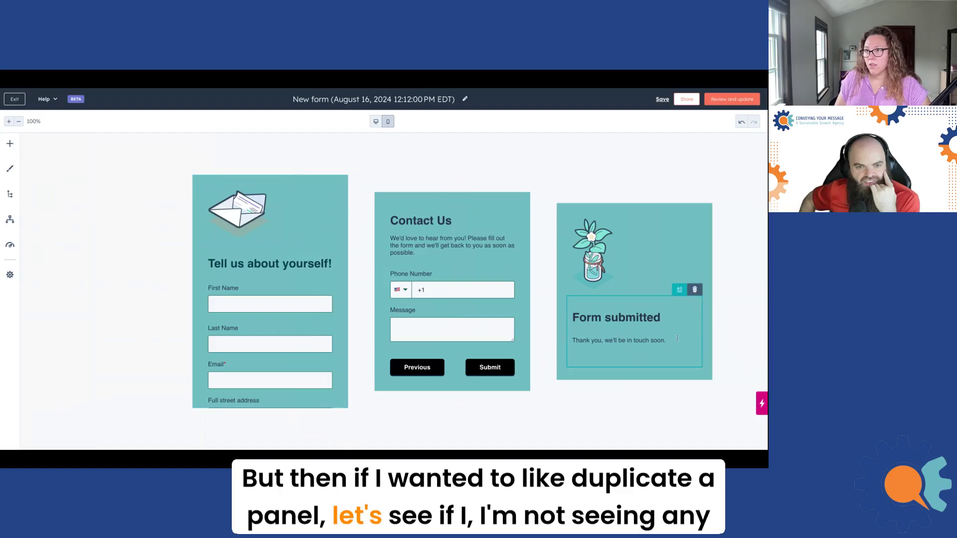
{"action": "left_click", "coordinate": [216, 174]}
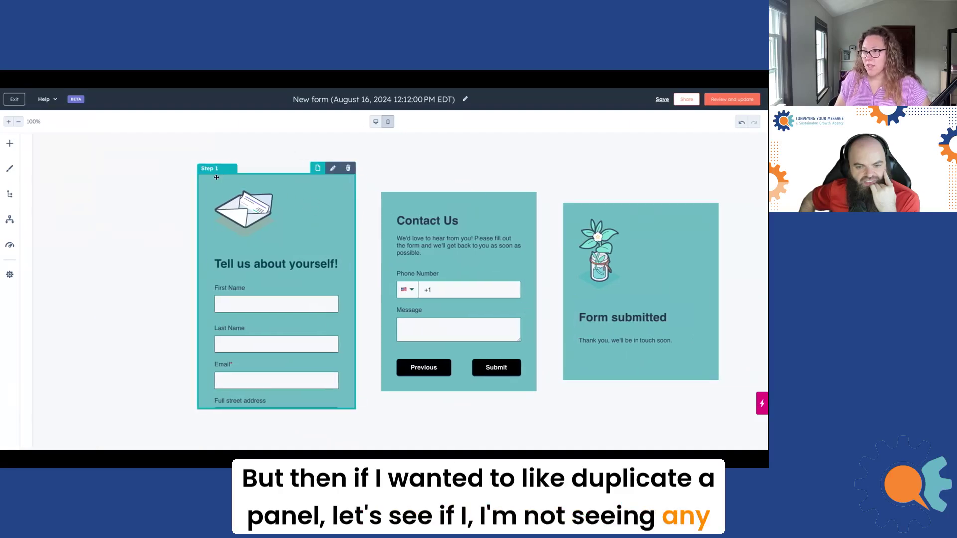
{"action": "left_click", "coordinate": [9, 193]}
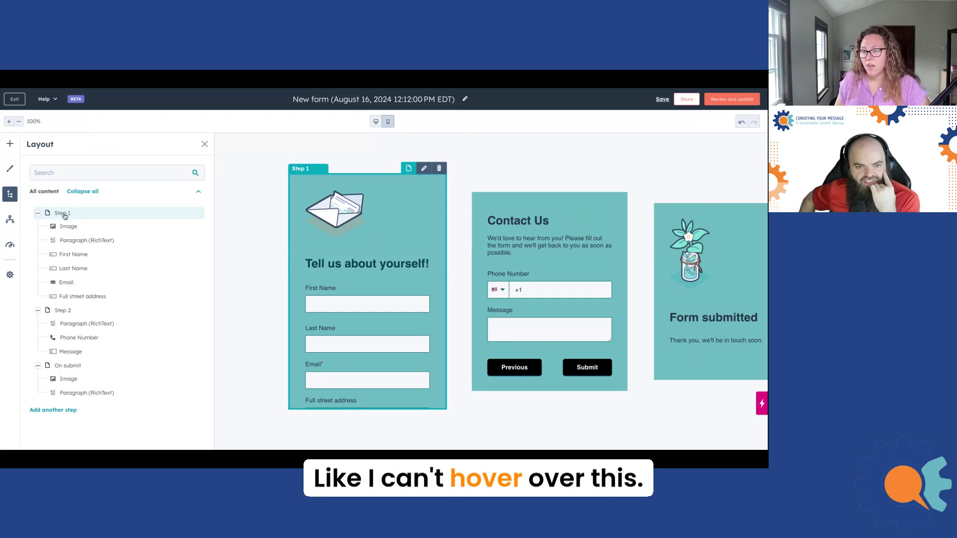
{"action": "left_click", "coordinate": [64, 215]}
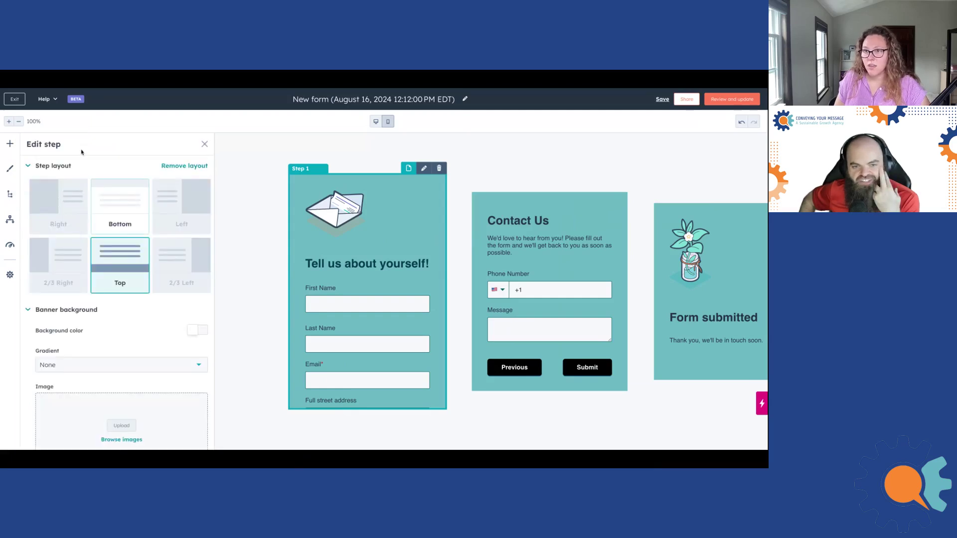
{"action": "left_click", "coordinate": [204, 144]}
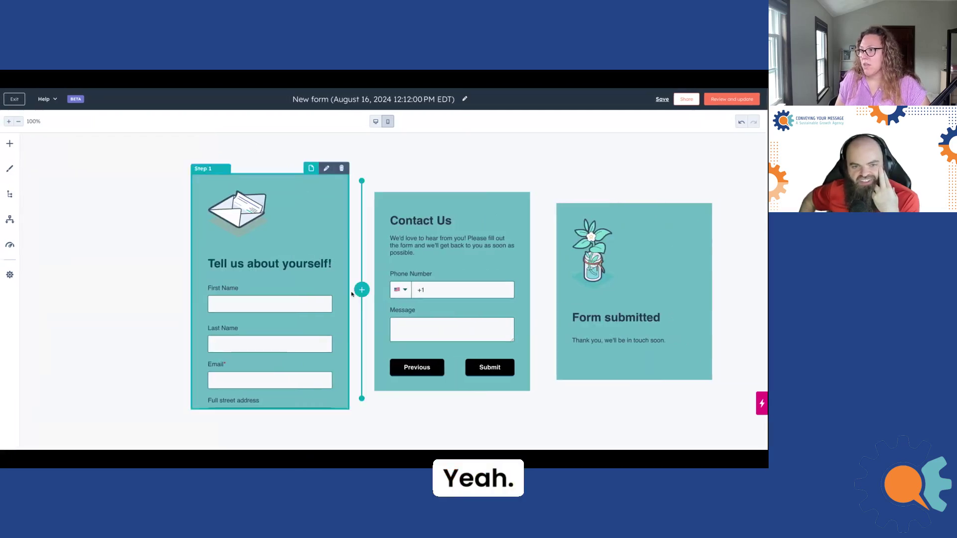
Add an empty step between Step 1 and the Contact Us step, and compare its styling with the other steps
{"action": "left_click", "coordinate": [362, 291]}
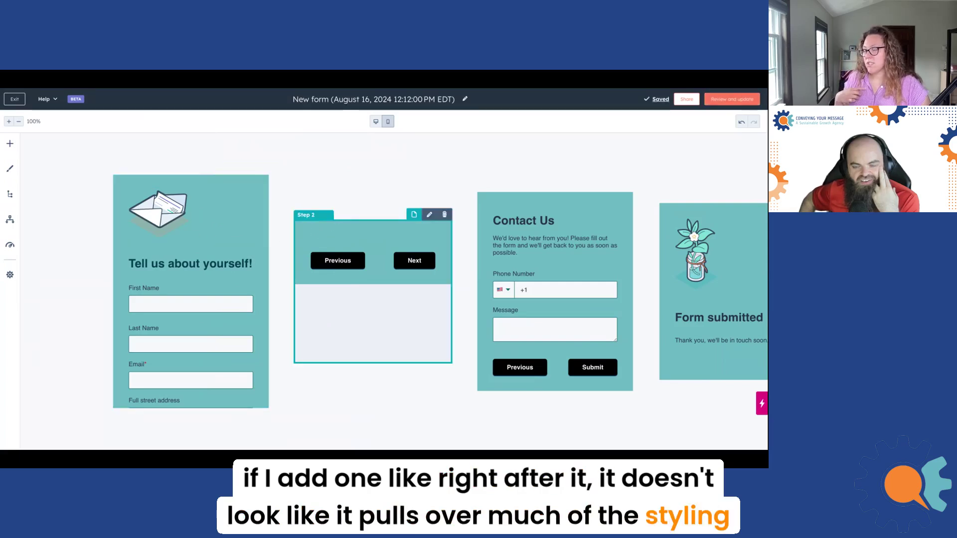
{"action": "scroll", "coordinate": [209, 304], "scroll_direction": "down", "scroll_amount": 1}
{"action": "scroll", "coordinate": [209, 304], "scroll_direction": "down", "scroll_amount": 3}
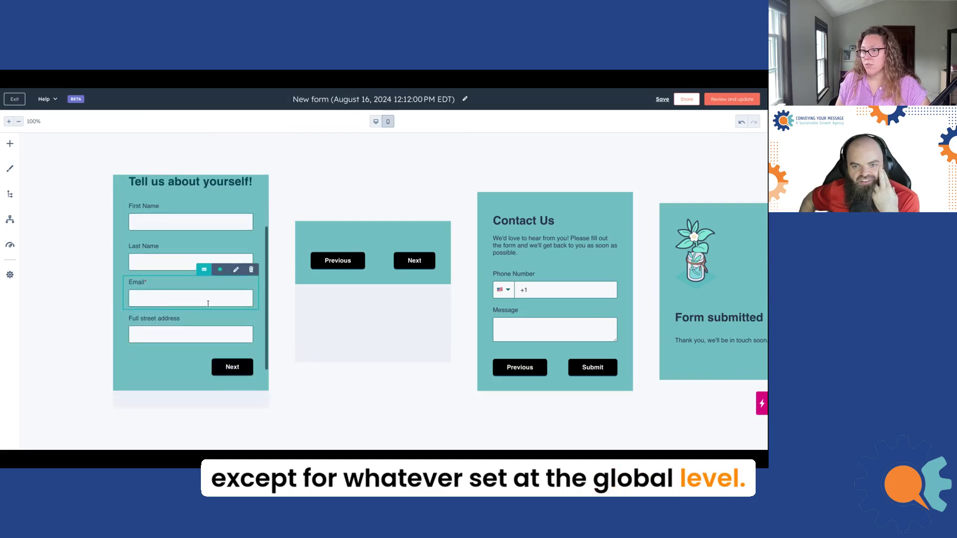
{"action": "scroll", "coordinate": [204, 299], "scroll_direction": "up", "scroll_amount": 5}
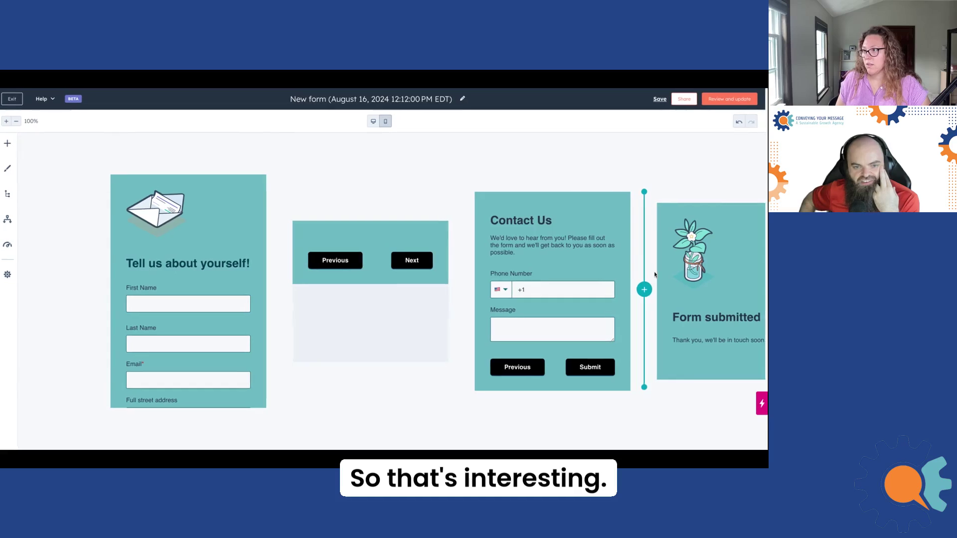
{"action": "scroll", "coordinate": [656, 276], "scroll_direction": "right", "scroll_amount": 3}
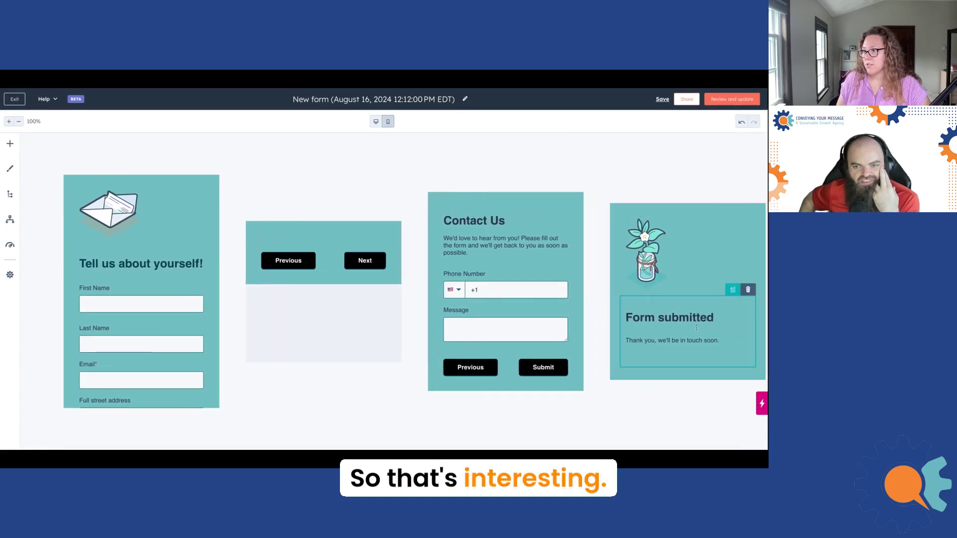
{"action": "scroll", "coordinate": [548, 299], "scroll_direction": "left", "scroll_amount": 3}
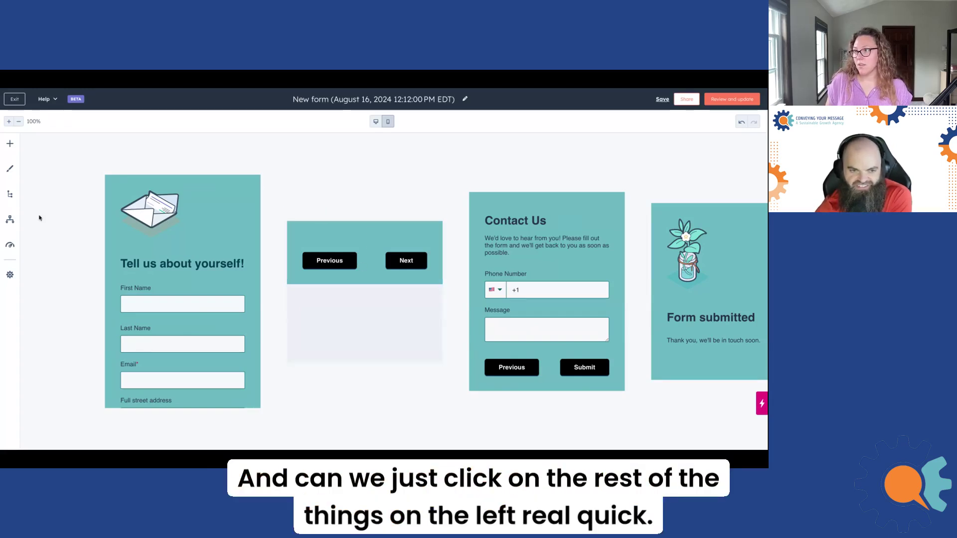
Look through the form's optimization recommendations, post-submission automation options and general settings
{"action": "left_click", "coordinate": [12, 246]}
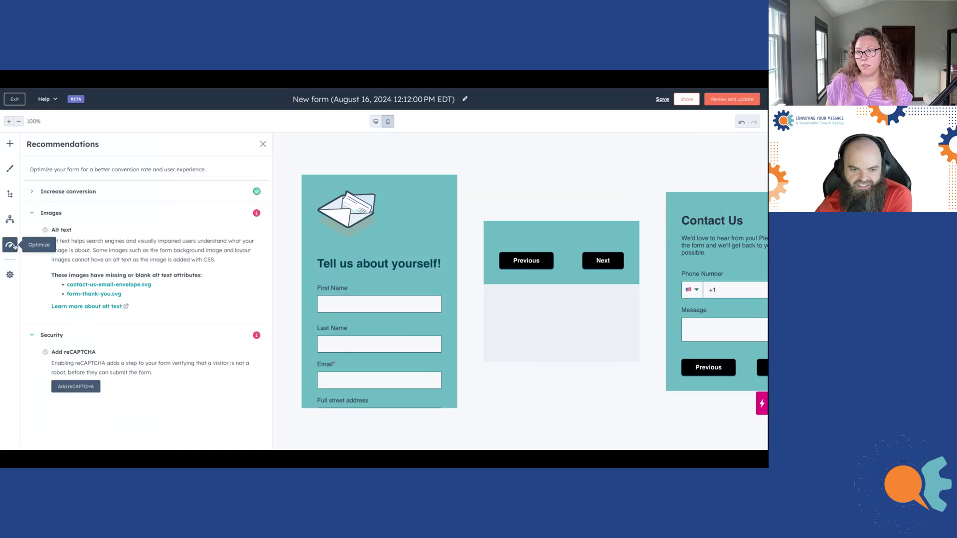
{"action": "left_click", "coordinate": [10, 220]}
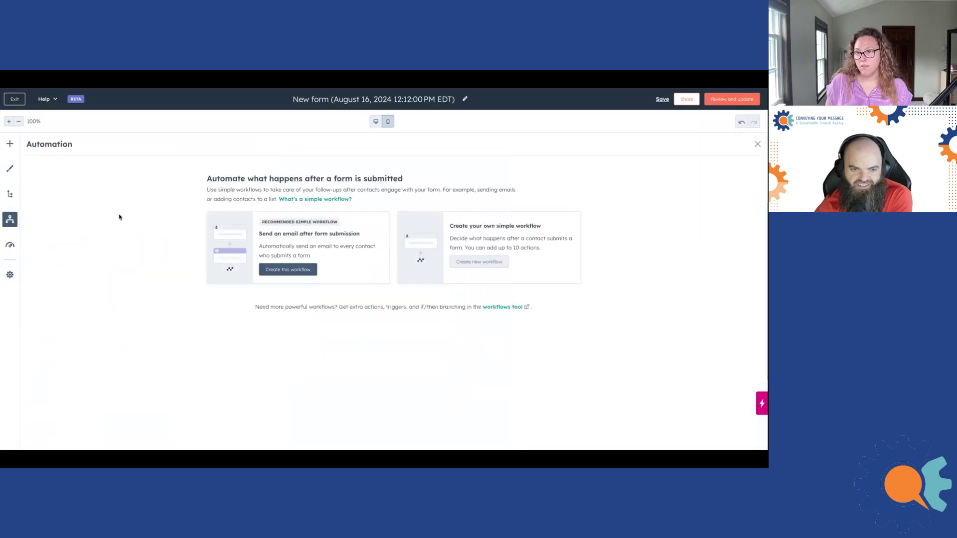
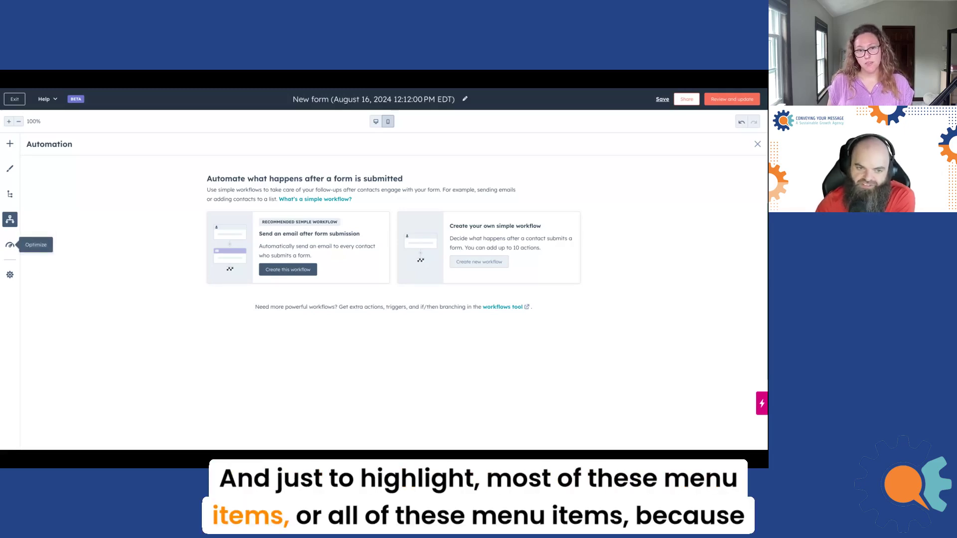
{"action": "left_click", "coordinate": [9, 244]}
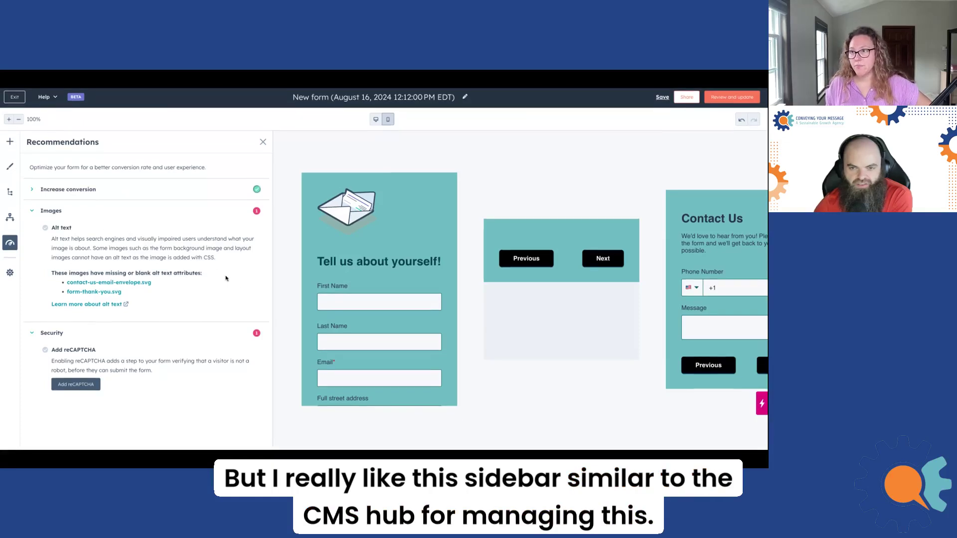
{"action": "left_click", "coordinate": [10, 275]}
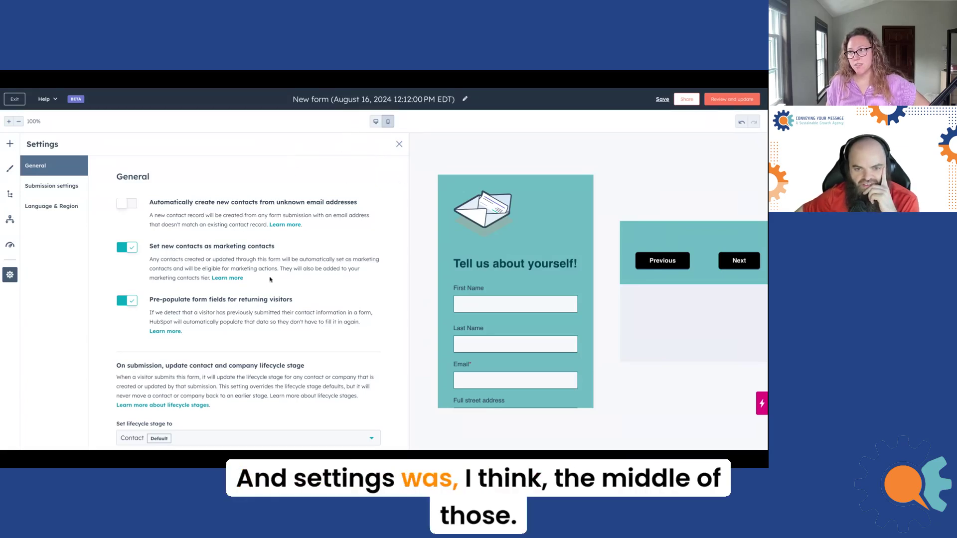
{"action": "scroll", "coordinate": [236, 303], "scroll_direction": "down", "scroll_amount": 1}
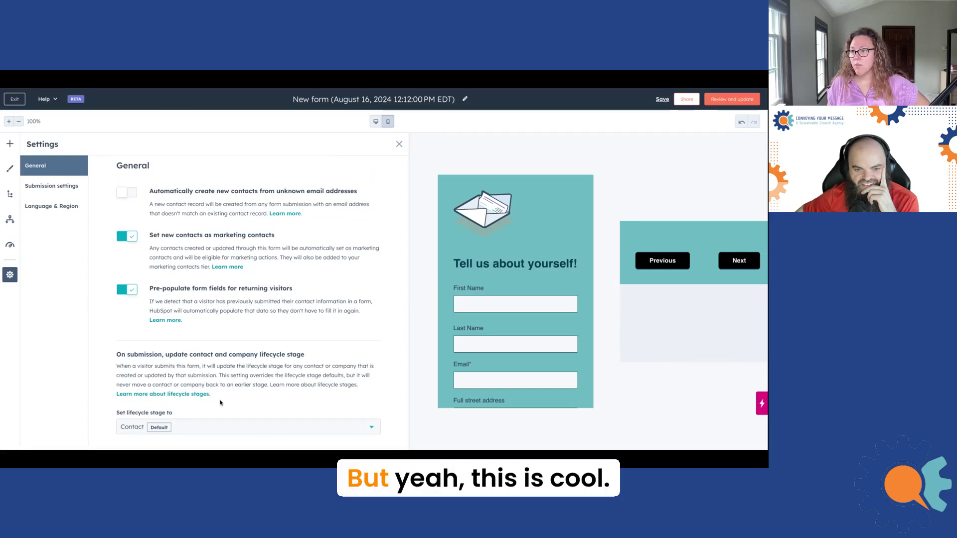
{"action": "scroll", "coordinate": [221, 405], "scroll_direction": "up", "scroll_amount": 1}
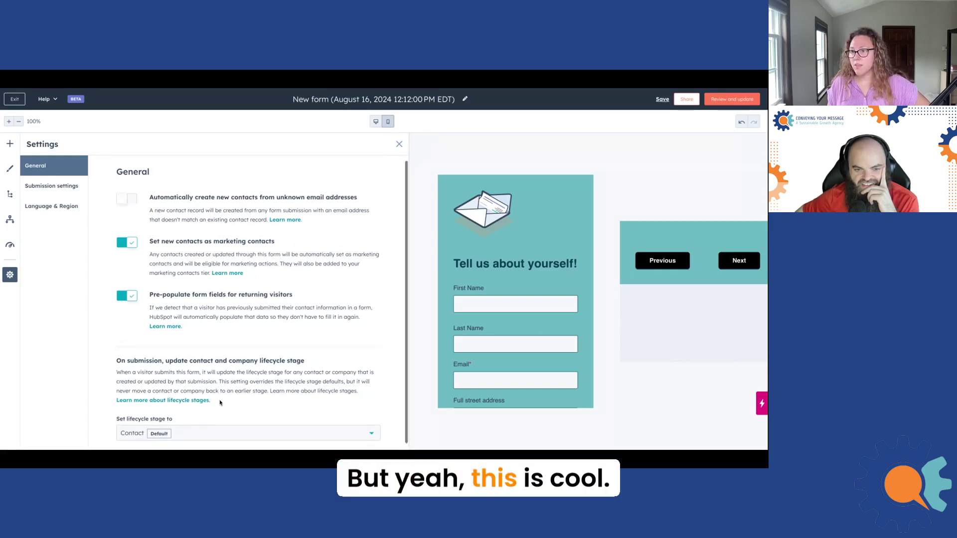
Turn off submission notification e-mails to other users, and check the form's language and region settings
{"action": "left_click", "coordinate": [69, 186]}
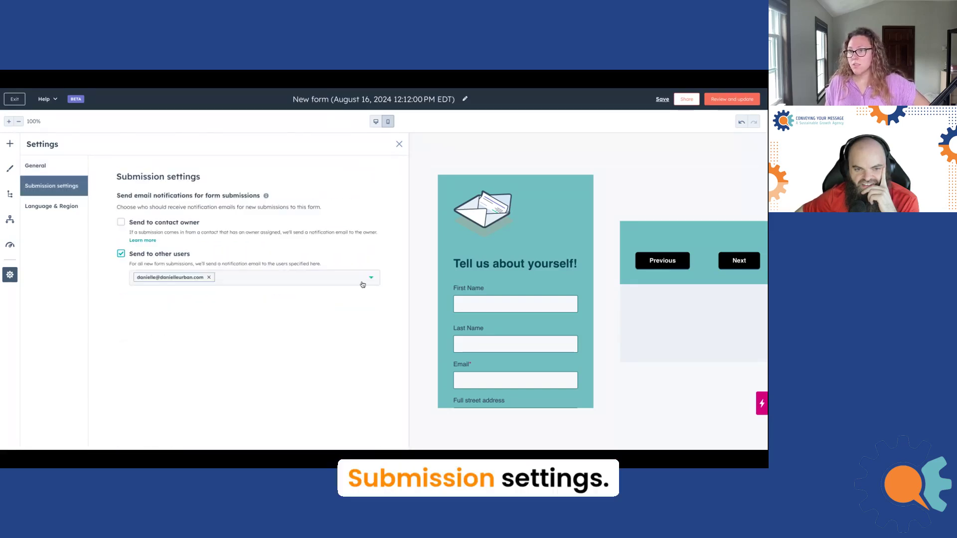
{"action": "left_click", "coordinate": [136, 254]}
{"action": "scroll", "coordinate": [564, 275], "scroll_direction": "right", "scroll_amount": 8}
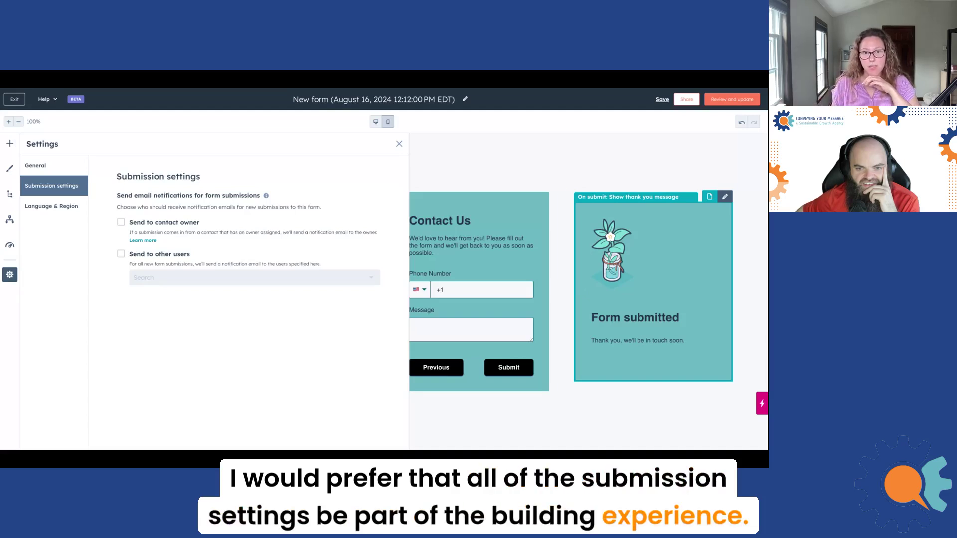
{"action": "left_click", "coordinate": [36, 211]}
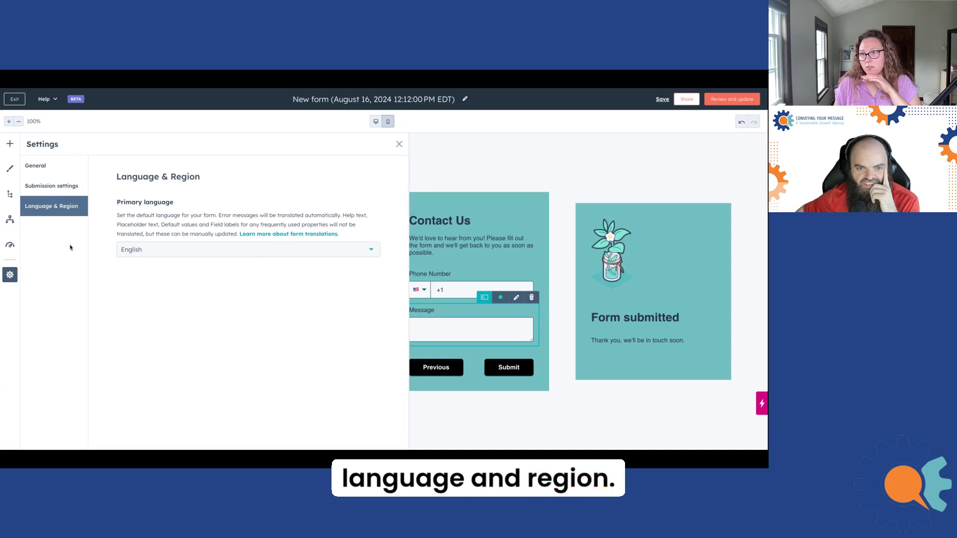
Switch the form back to desktop editing and look through the fields, properties and other elements available to add
{"action": "left_click", "coordinate": [10, 169]}
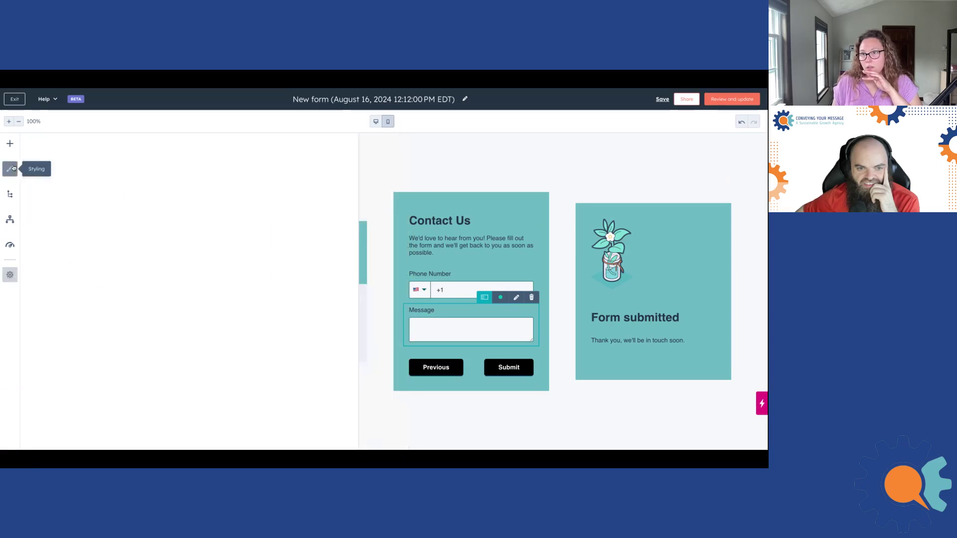
{"action": "left_click", "coordinate": [10, 145]}
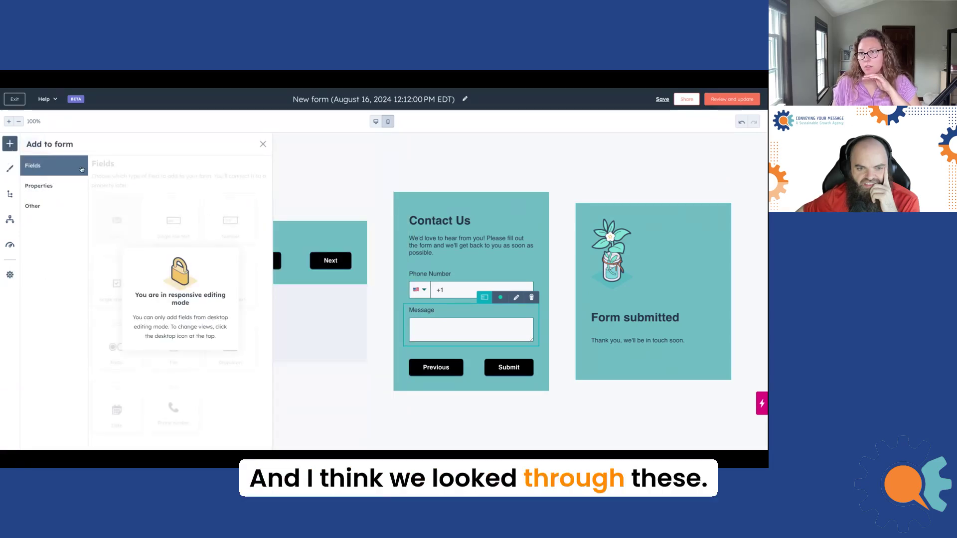
{"action": "left_click", "coordinate": [50, 186]}
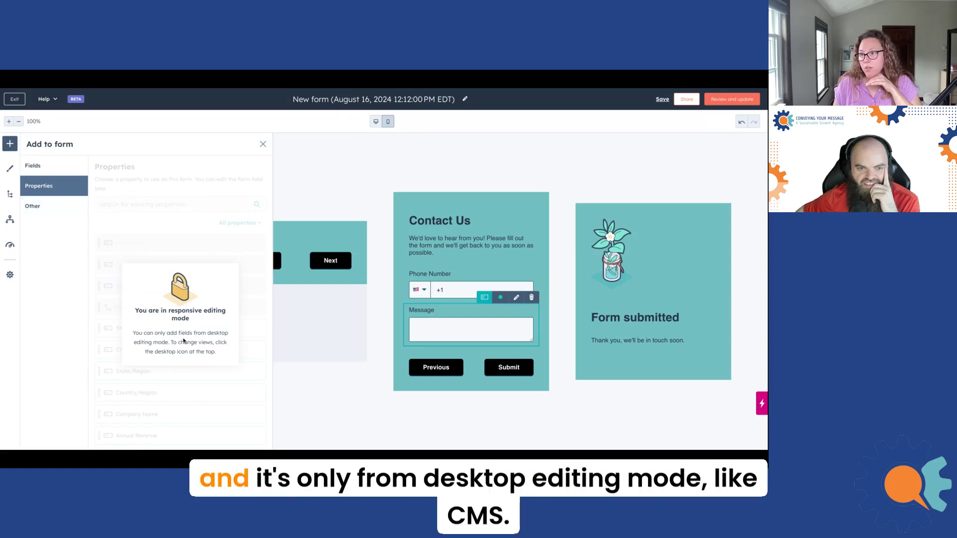
{"action": "left_click", "coordinate": [377, 123]}
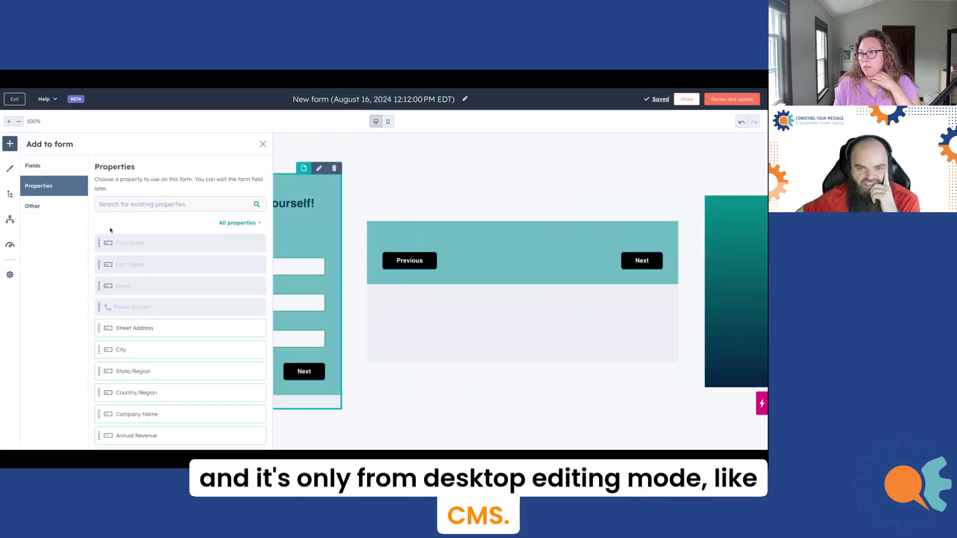
{"action": "left_click", "coordinate": [54, 209]}
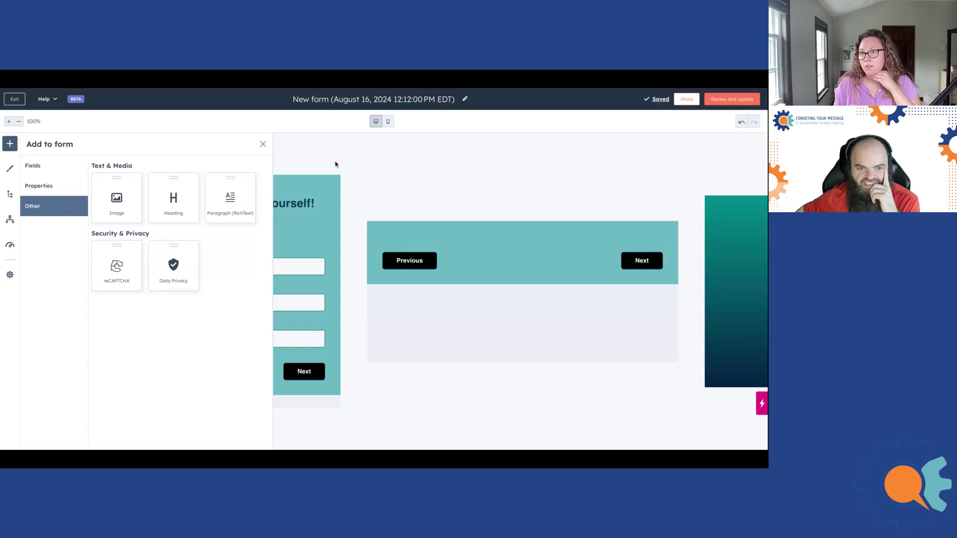
{"action": "left_click", "coordinate": [306, 176]}
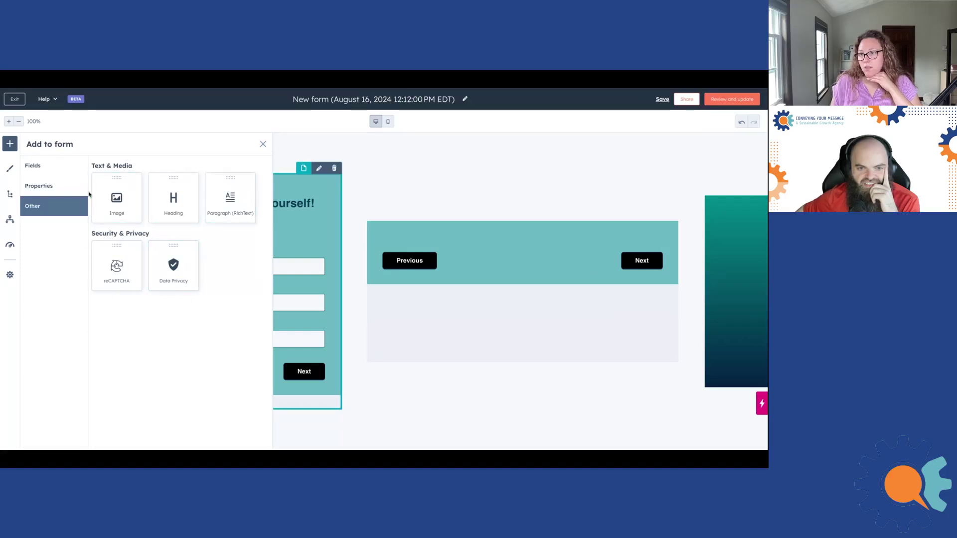
{"action": "left_click", "coordinate": [50, 188]}
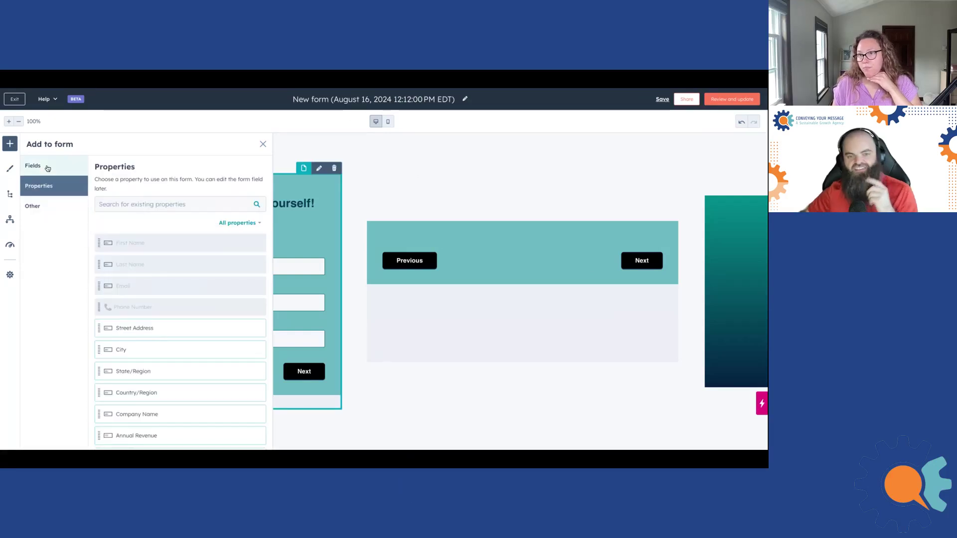
{"action": "left_click", "coordinate": [46, 165]}
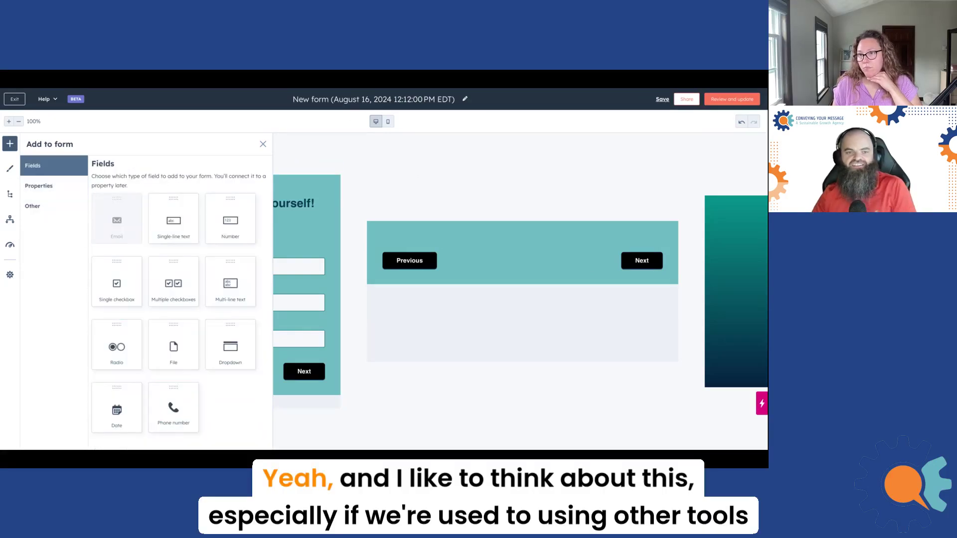
Leave the form and create a new one with the Legacy Form Editor
{"action": "left_click", "coordinate": [14, 99]}
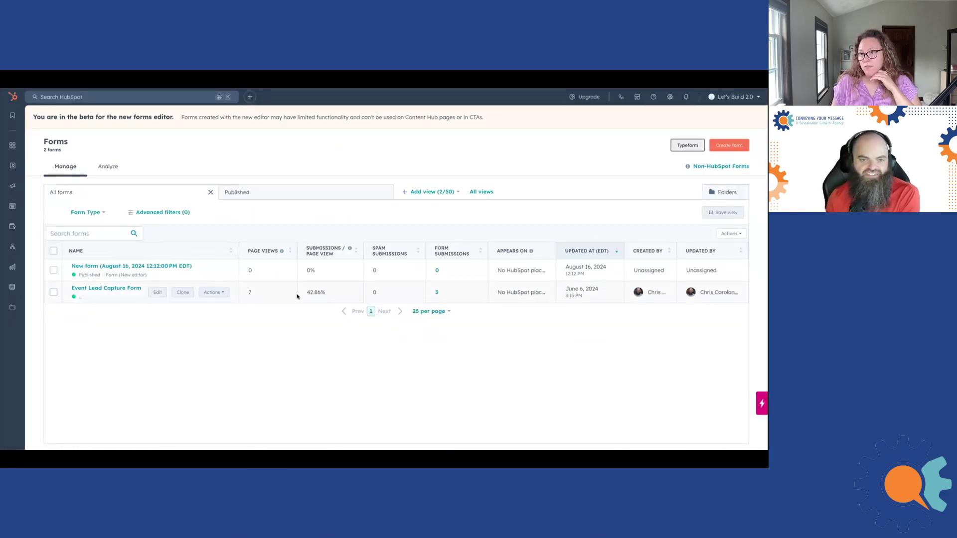
{"action": "left_click", "coordinate": [737, 146]}
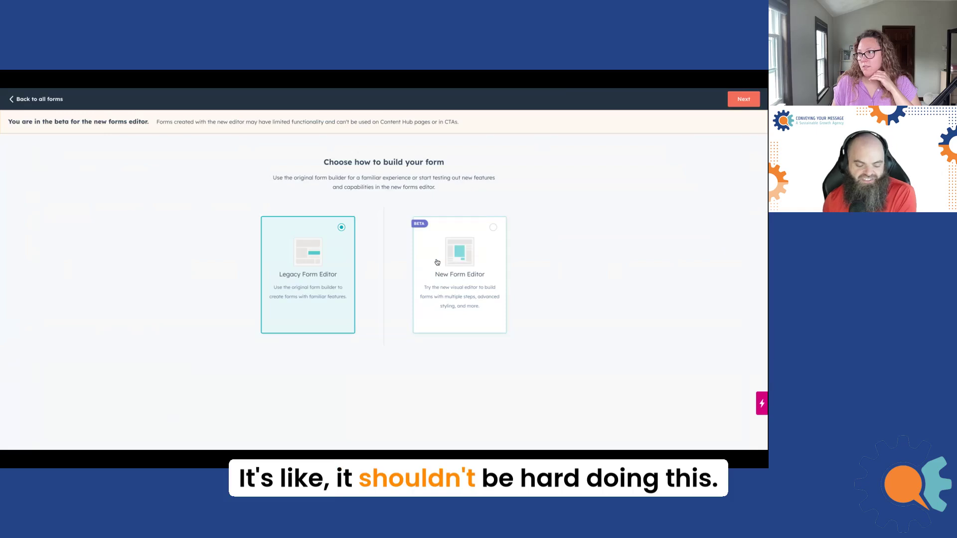
{"action": "left_click", "coordinate": [744, 99]}
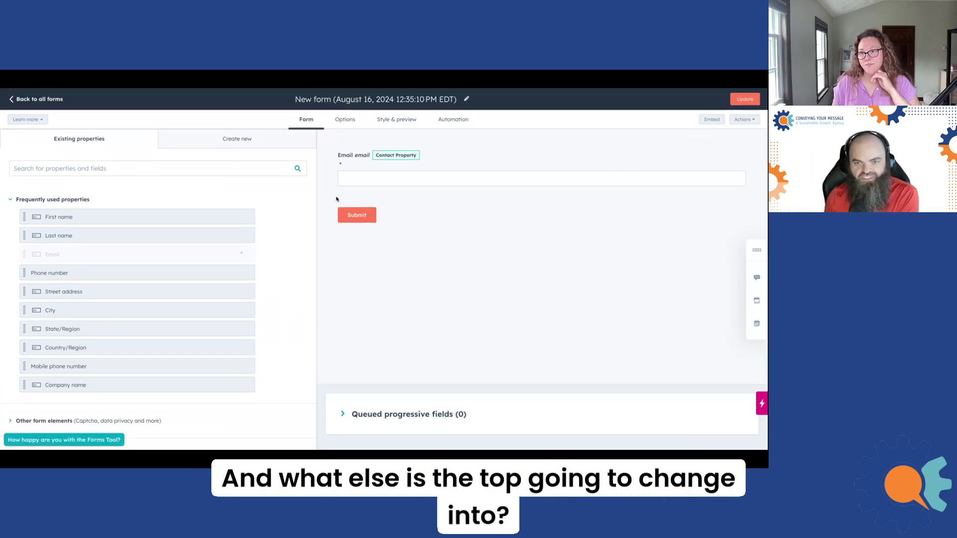
Try to add a new single-line text field below the Email field, dismissing the property creation form
{"action": "left_click", "coordinate": [219, 142]}
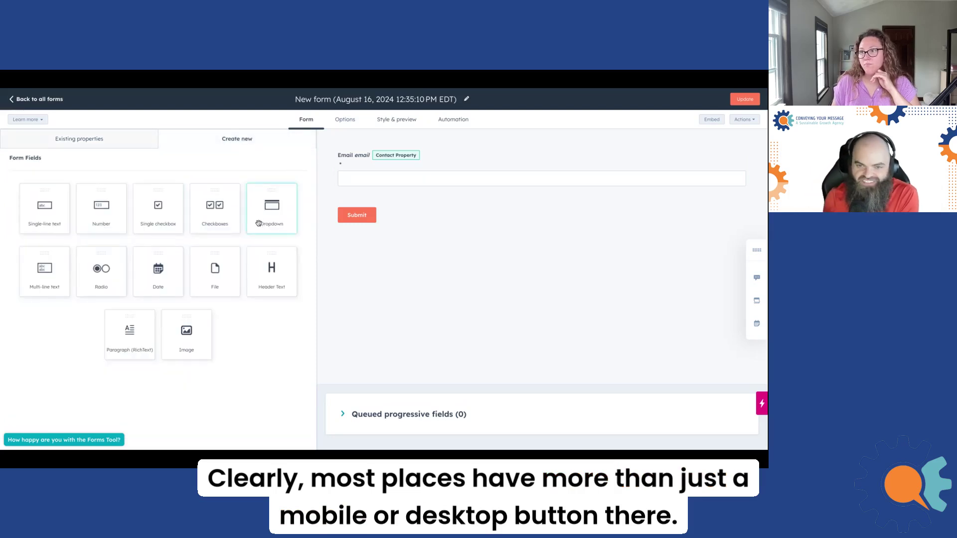
{"action": "left_click_drag", "start_coordinate": [45, 214], "coordinate": [401, 209]}
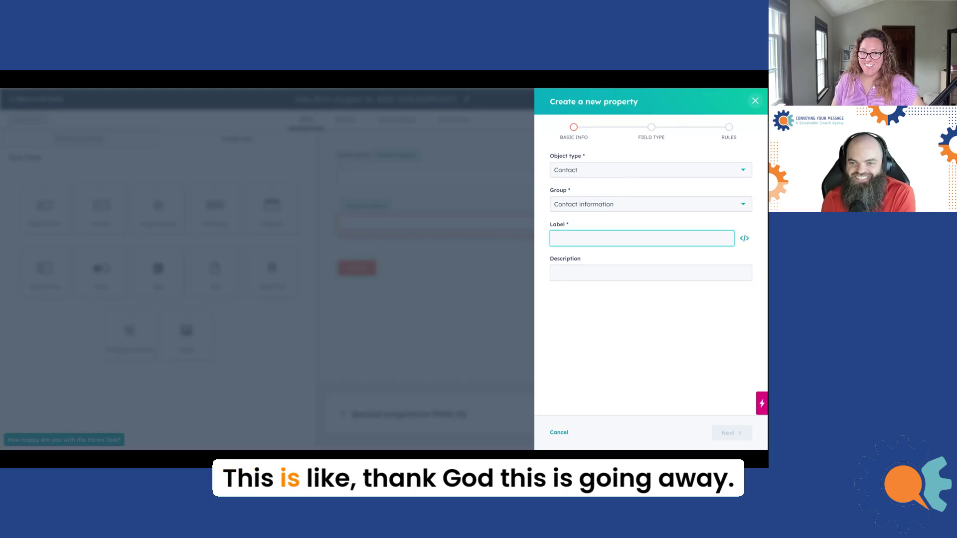
{"action": "key", "text": "Escape"}
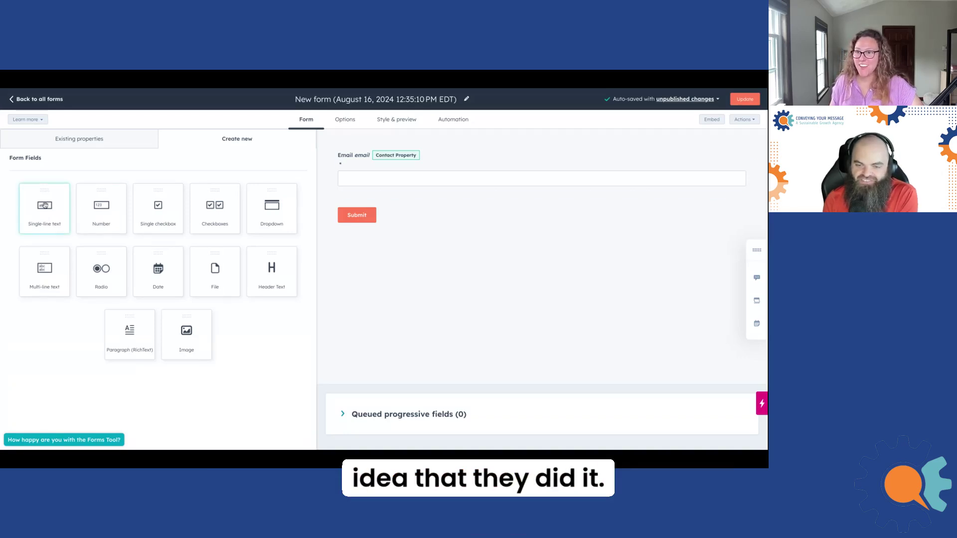
{"action": "left_click_drag", "start_coordinate": [45, 205], "coordinate": [412, 200]}
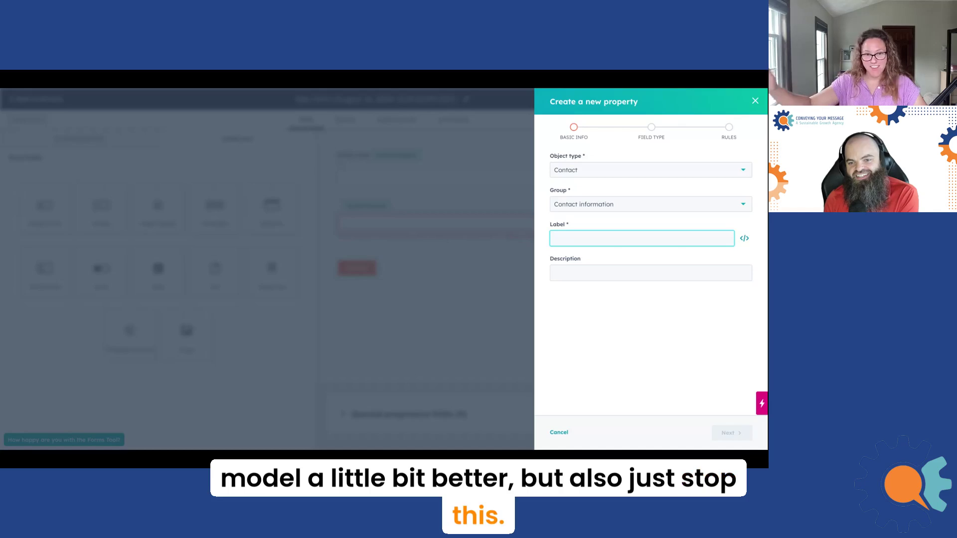
{"action": "left_click", "coordinate": [756, 102]}
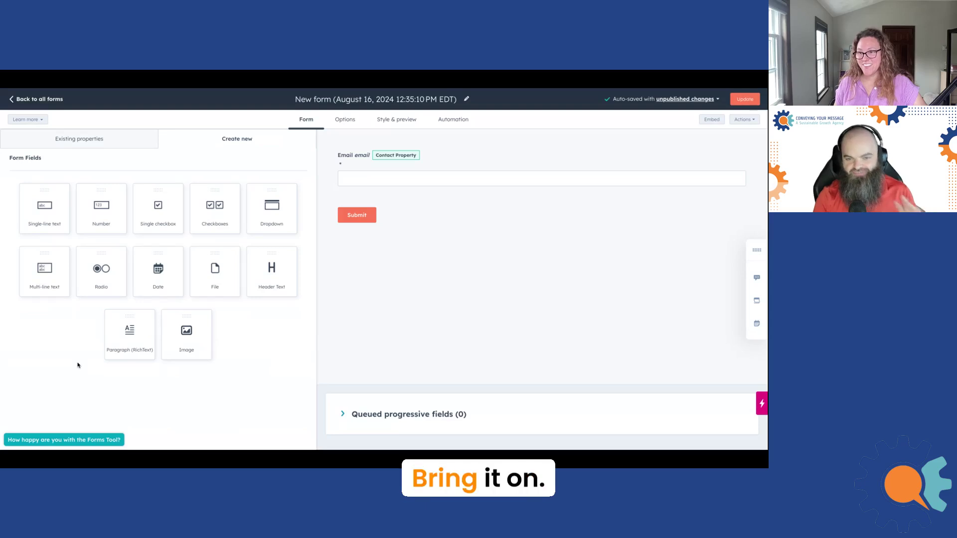
{"action": "left_click", "coordinate": [88, 140]}
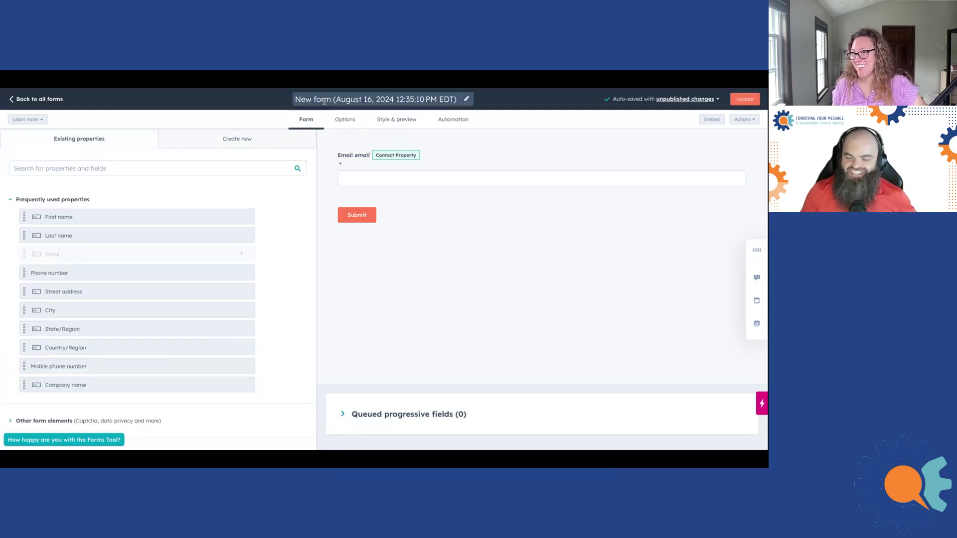
Examine the legacy form's options for post-submission behaviour, lifecycle stage, notifications, language and other submission settings
{"action": "left_click", "coordinate": [345, 121]}
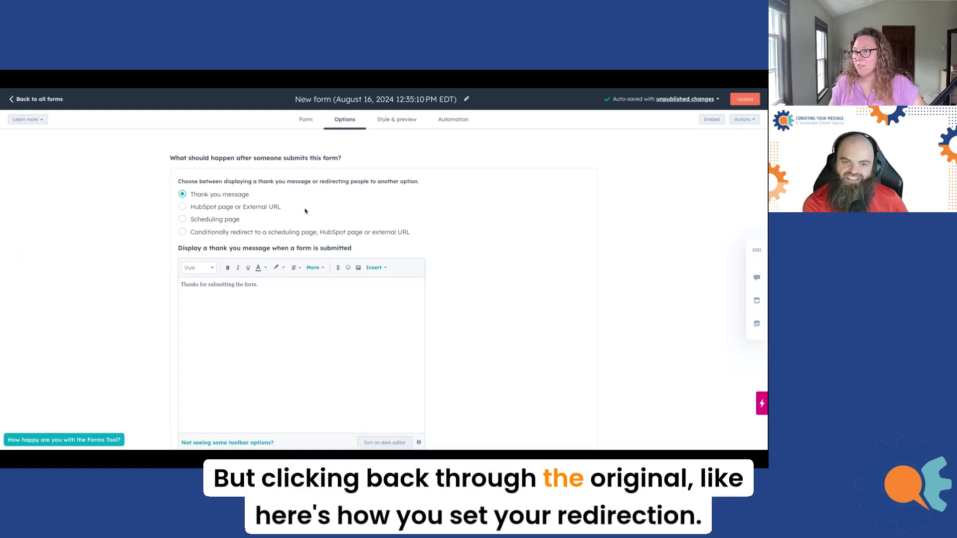
{"action": "scroll", "coordinate": [236, 207], "scroll_direction": "down", "scroll_amount": 7}
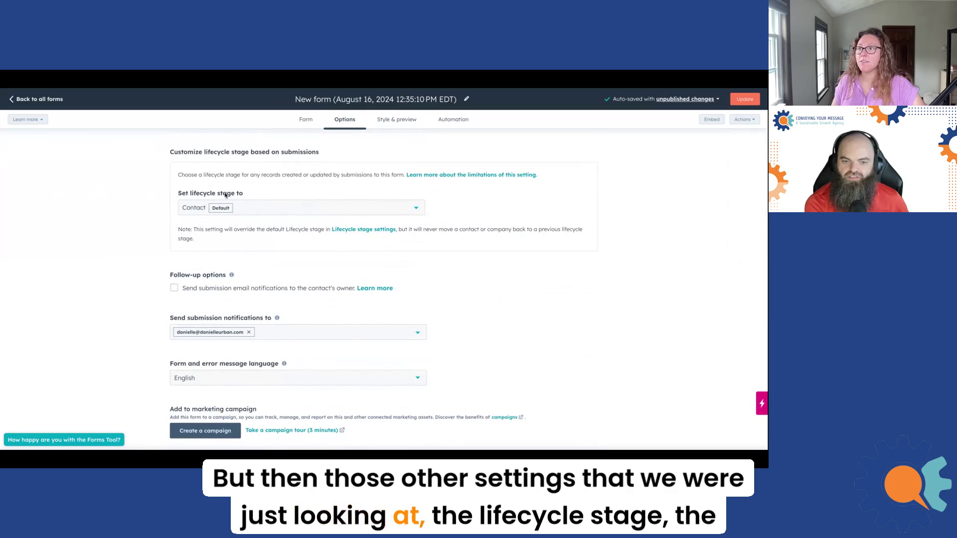
{"action": "scroll", "coordinate": [299, 339], "scroll_direction": "down", "scroll_amount": 1}
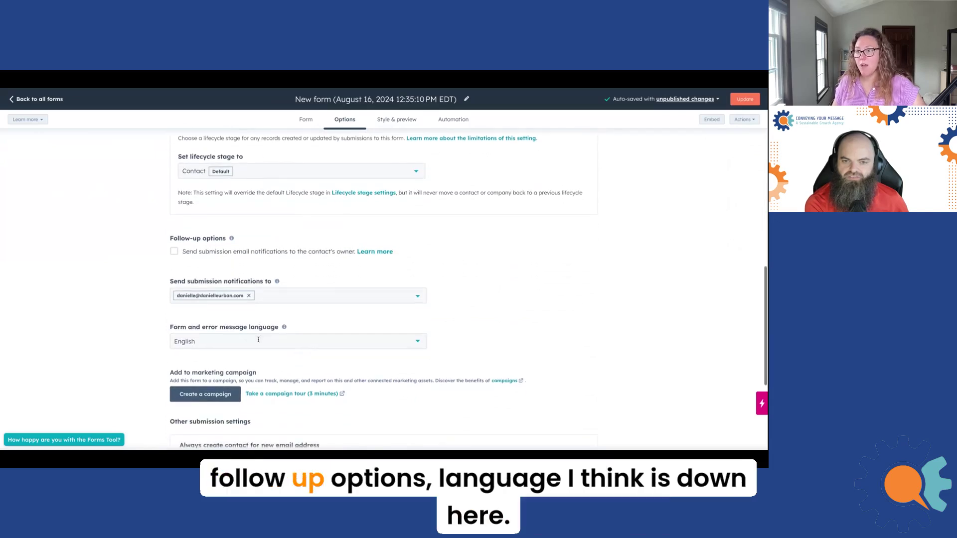
{"action": "scroll", "coordinate": [314, 346], "scroll_direction": "down", "scroll_amount": 4}
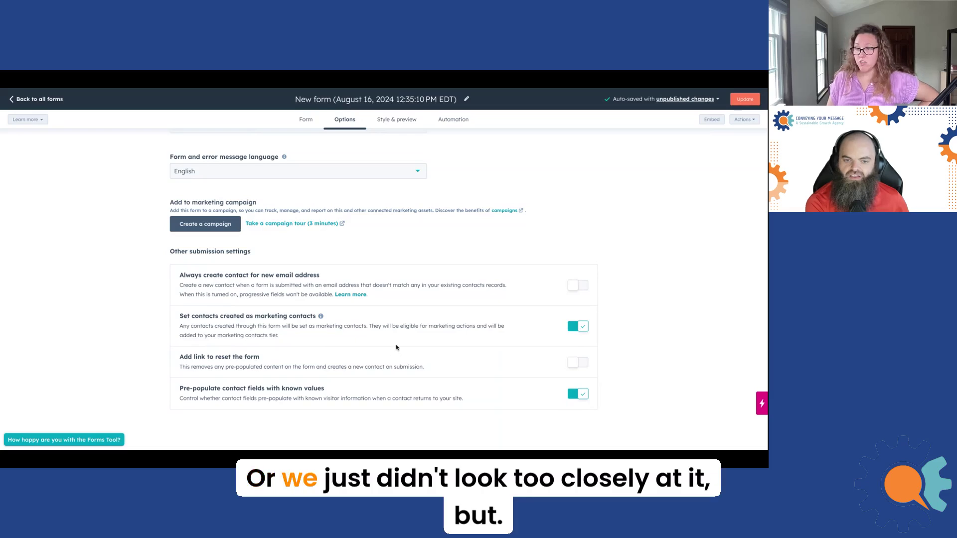
{"action": "scroll", "coordinate": [397, 349], "scroll_direction": "up", "scroll_amount": 10}
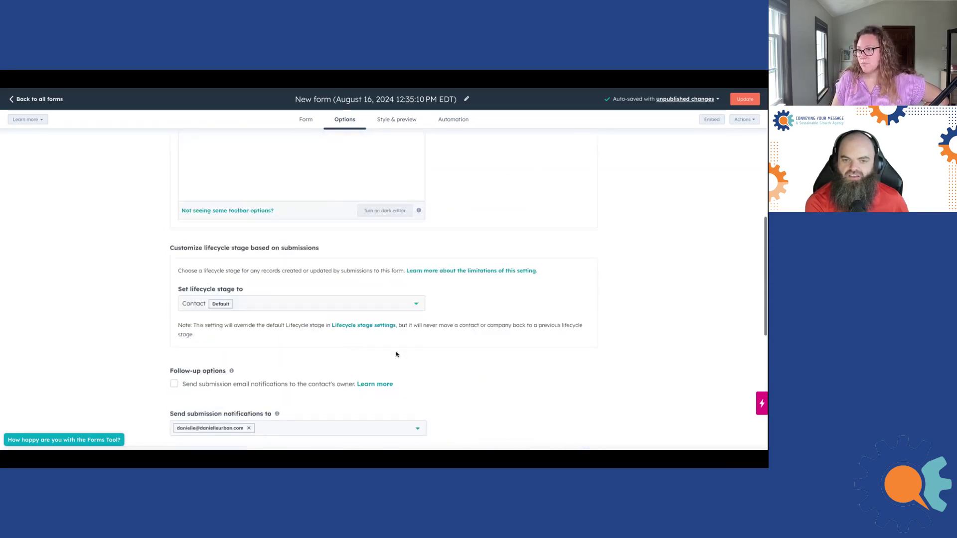
{"action": "scroll", "coordinate": [397, 354], "scroll_direction": "up", "scroll_amount": 5}
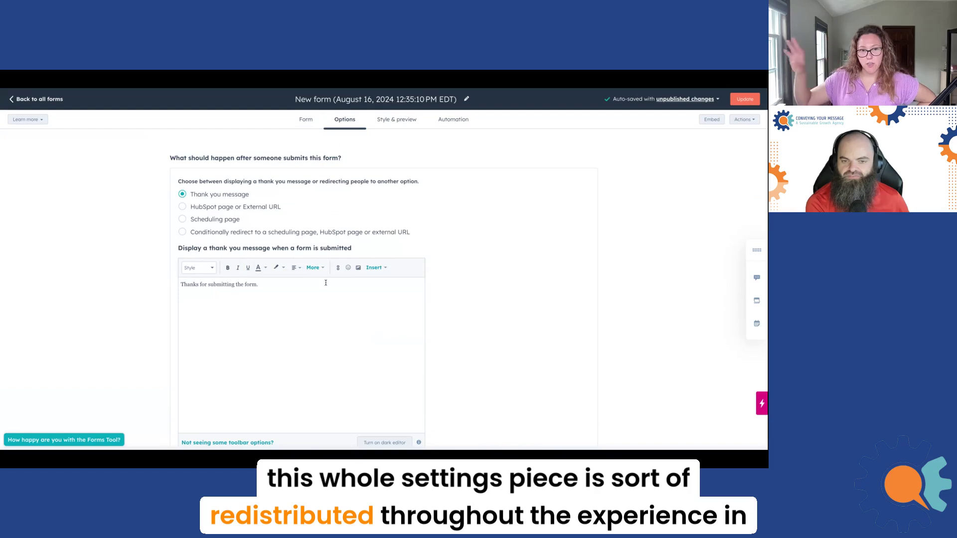
Look through the legacy form's input themes, text and button styling, and its automation options
{"action": "left_click", "coordinate": [401, 120]}
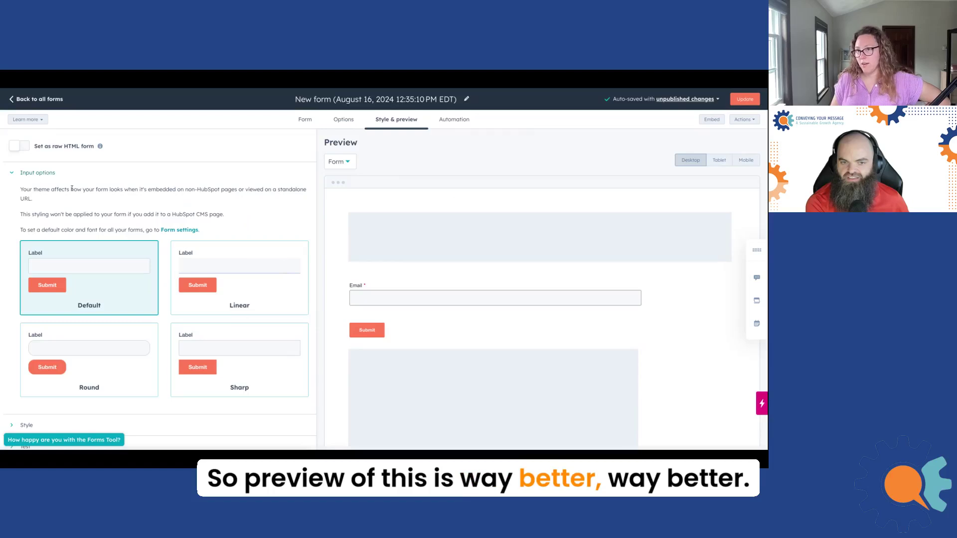
{"action": "scroll", "coordinate": [75, 199], "scroll_direction": "down", "scroll_amount": 1}
{"action": "scroll", "coordinate": [199, 351], "scroll_direction": "down", "scroll_amount": 10}
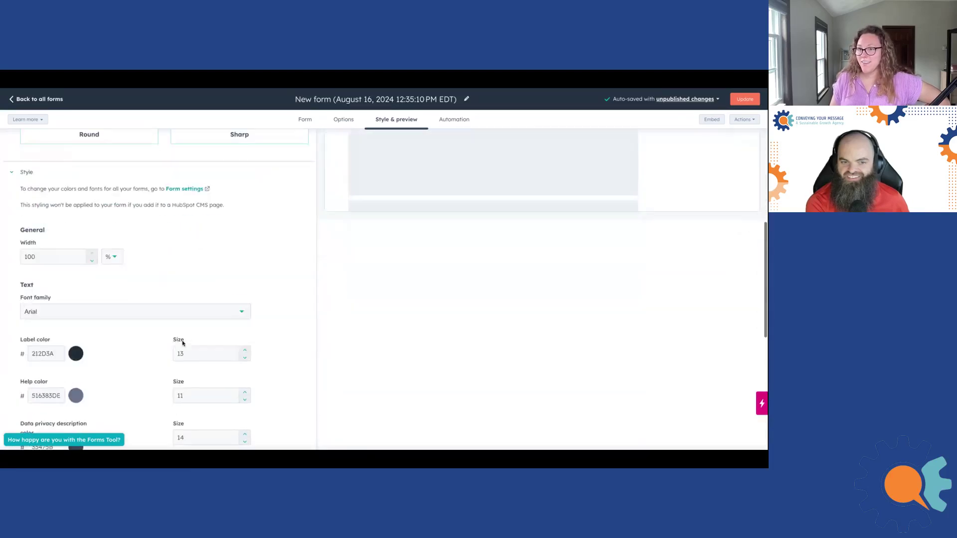
{"action": "scroll", "coordinate": [183, 343], "scroll_direction": "down", "scroll_amount": 2}
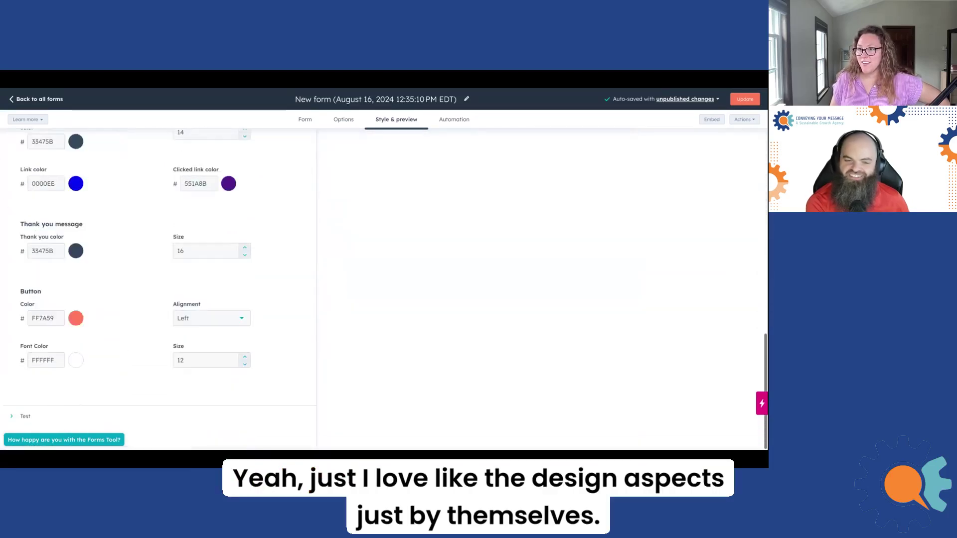
{"action": "scroll", "coordinate": [183, 343], "scroll_direction": "up", "scroll_amount": 7}
{"action": "scroll", "coordinate": [159, 289], "scroll_direction": "up", "scroll_amount": 5}
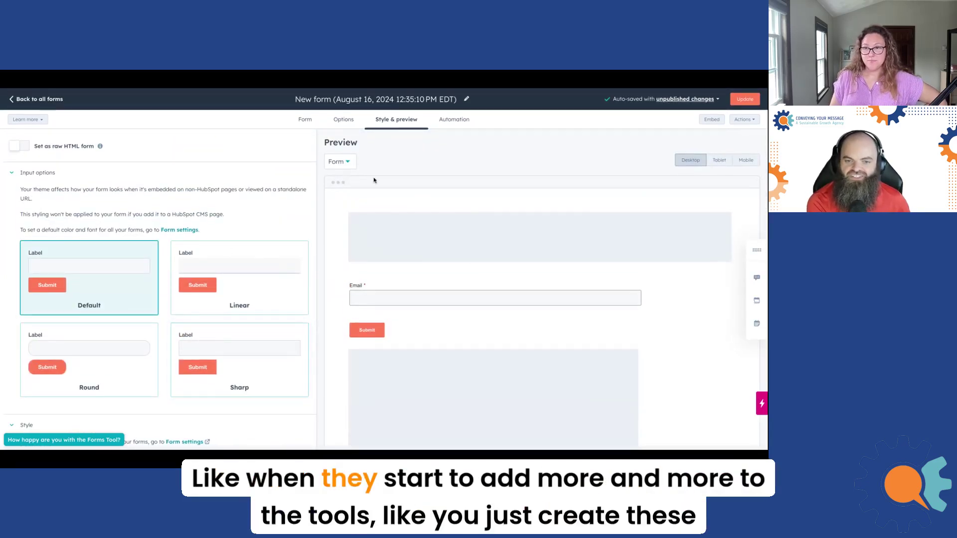
{"action": "left_click", "coordinate": [454, 119]}
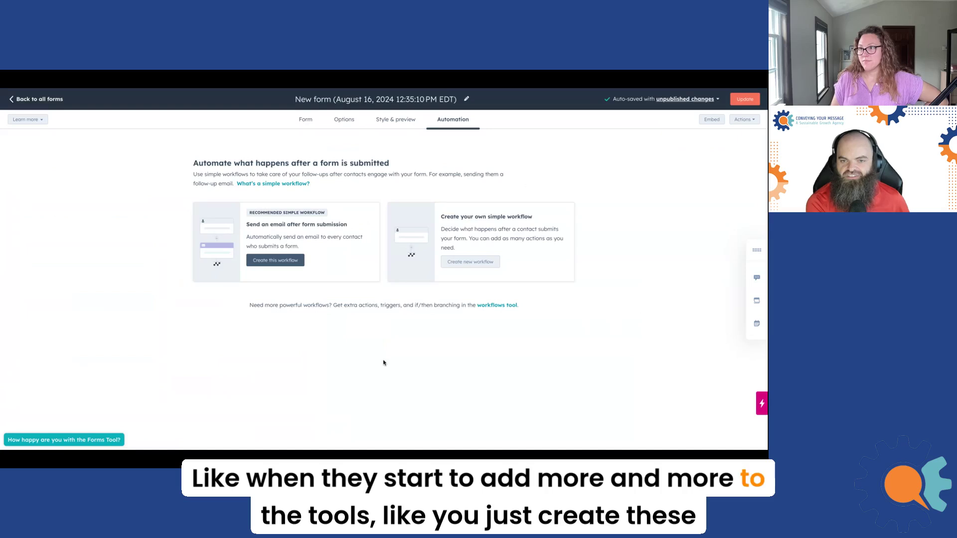
Check how the legacy form's preview behaves while going through its style settings, and return to the form's field editing view
{"action": "left_click", "coordinate": [391, 122]}
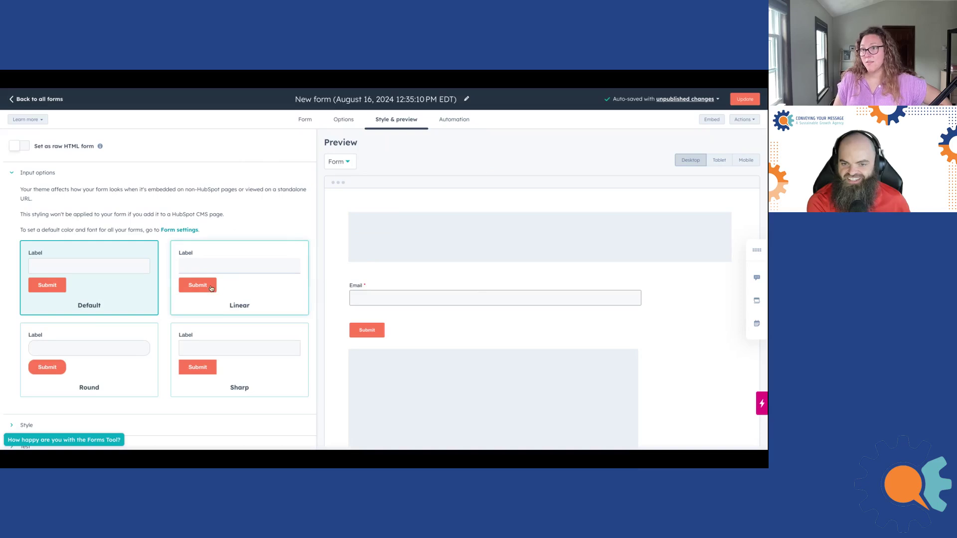
{"action": "scroll", "coordinate": [463, 298], "scroll_direction": "down", "scroll_amount": 1}
{"action": "scroll", "coordinate": [246, 309], "scroll_direction": "down", "scroll_amount": 1}
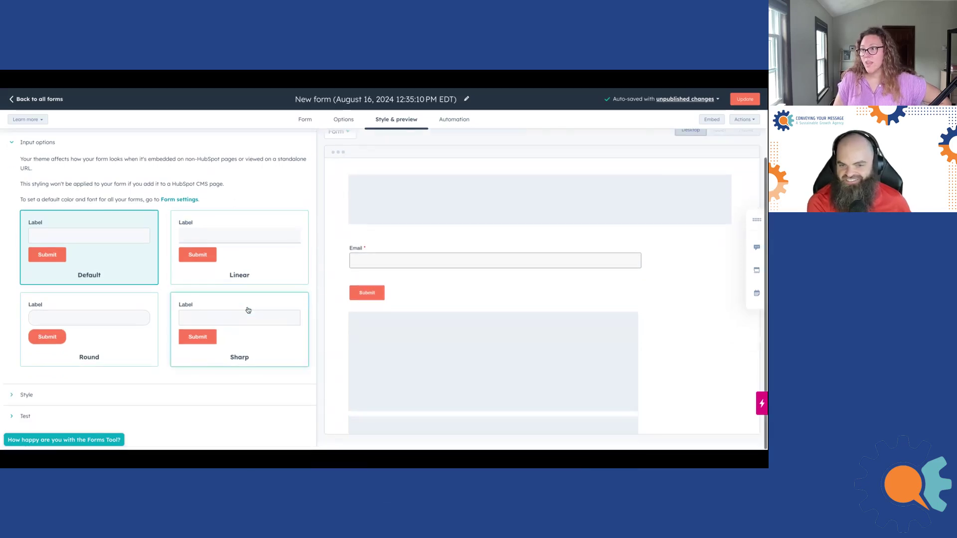
{"action": "left_click", "coordinate": [27, 395]}
{"action": "scroll", "coordinate": [281, 300], "scroll_direction": "down", "scroll_amount": 3}
{"action": "scroll", "coordinate": [463, 301], "scroll_direction": "up", "scroll_amount": 5}
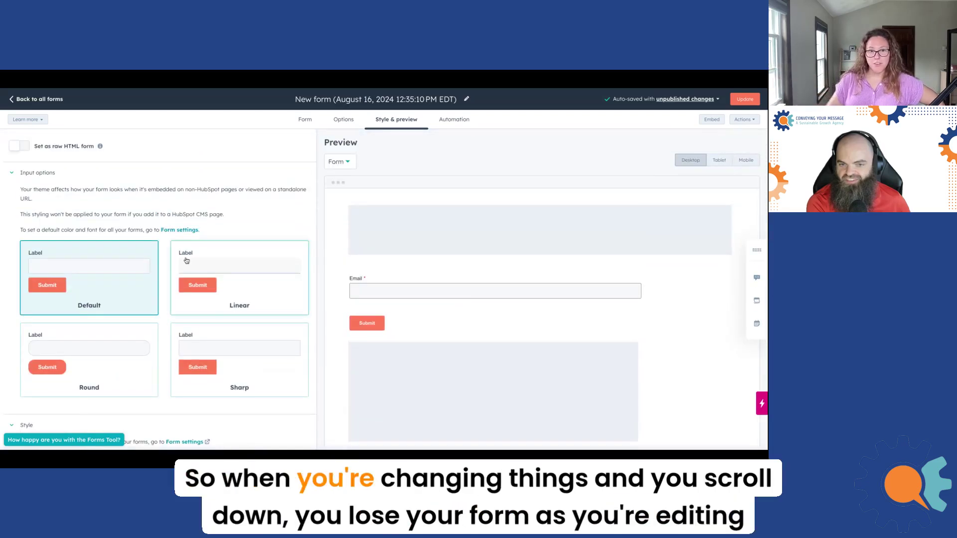
{"action": "scroll", "coordinate": [308, 302], "scroll_direction": "down", "scroll_amount": 5}
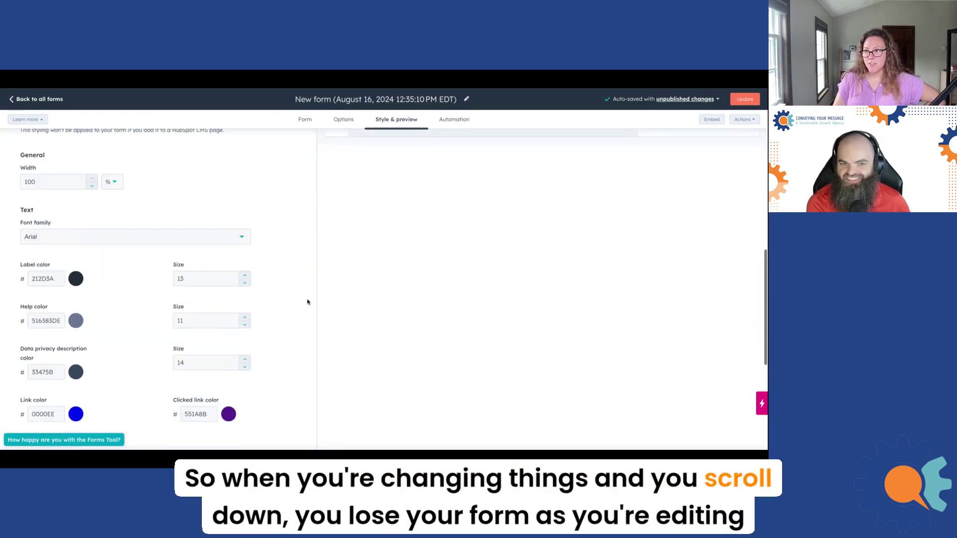
{"action": "scroll", "coordinate": [308, 302], "scroll_direction": "down", "scroll_amount": 3}
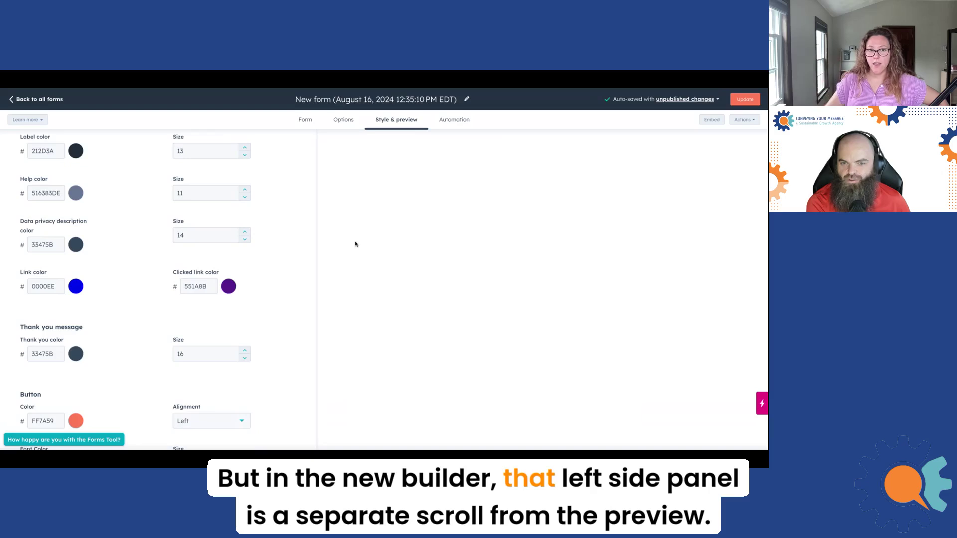
{"action": "scroll", "coordinate": [291, 255], "scroll_direction": "up", "scroll_amount": 2}
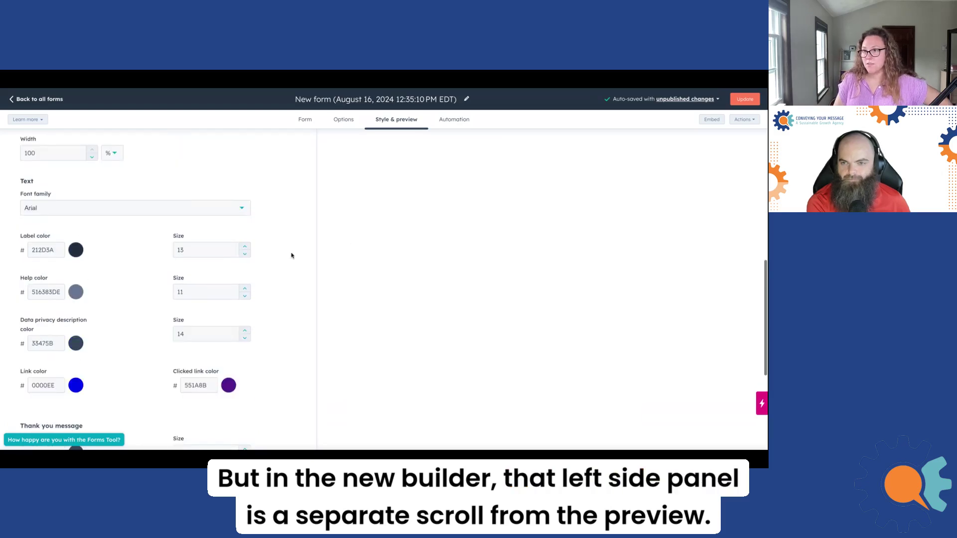
{"action": "scroll", "coordinate": [291, 256], "scroll_direction": "up", "scroll_amount": 10}
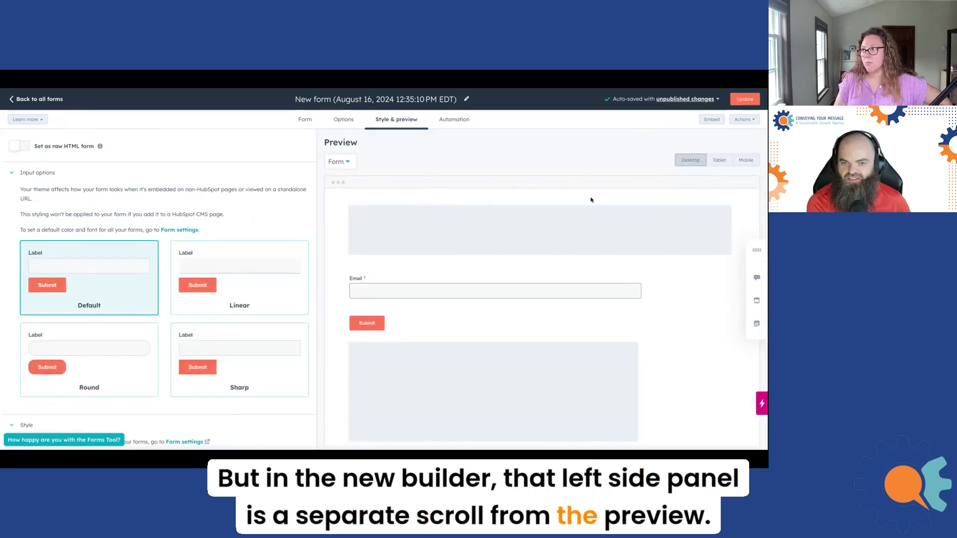
{"action": "left_click", "coordinate": [305, 121]}
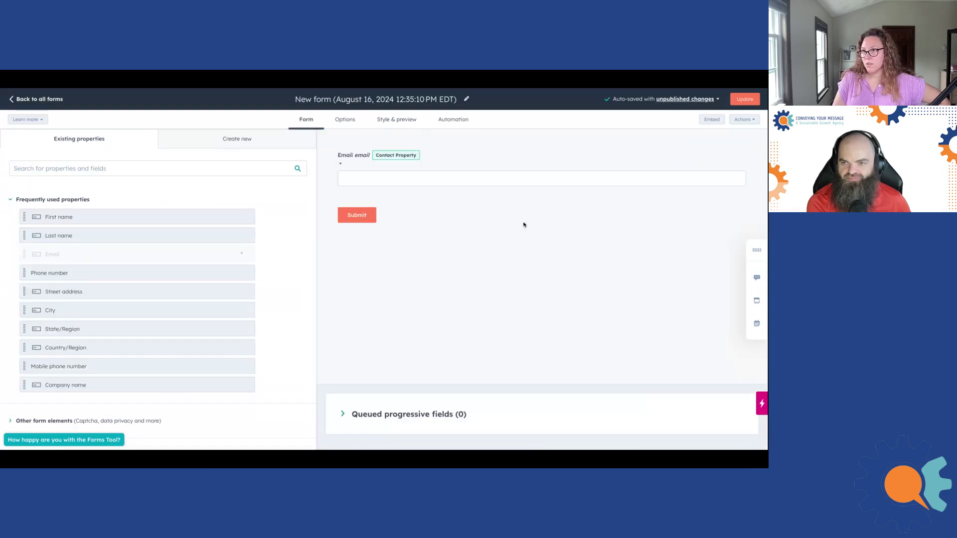